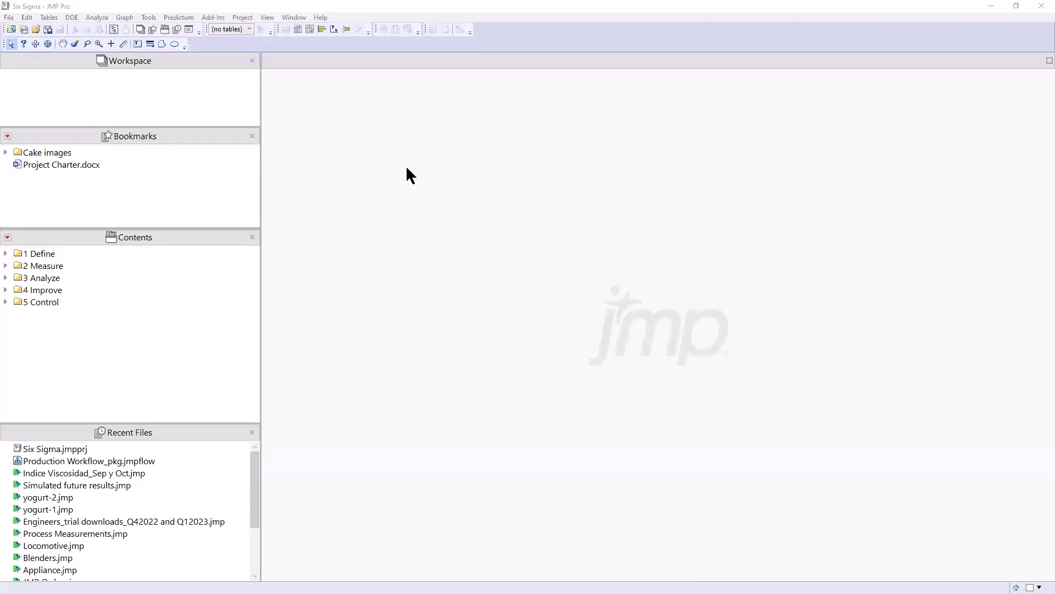
Bring the project window forward and look over the new-project options without choosing one.
left_click(385, 168)
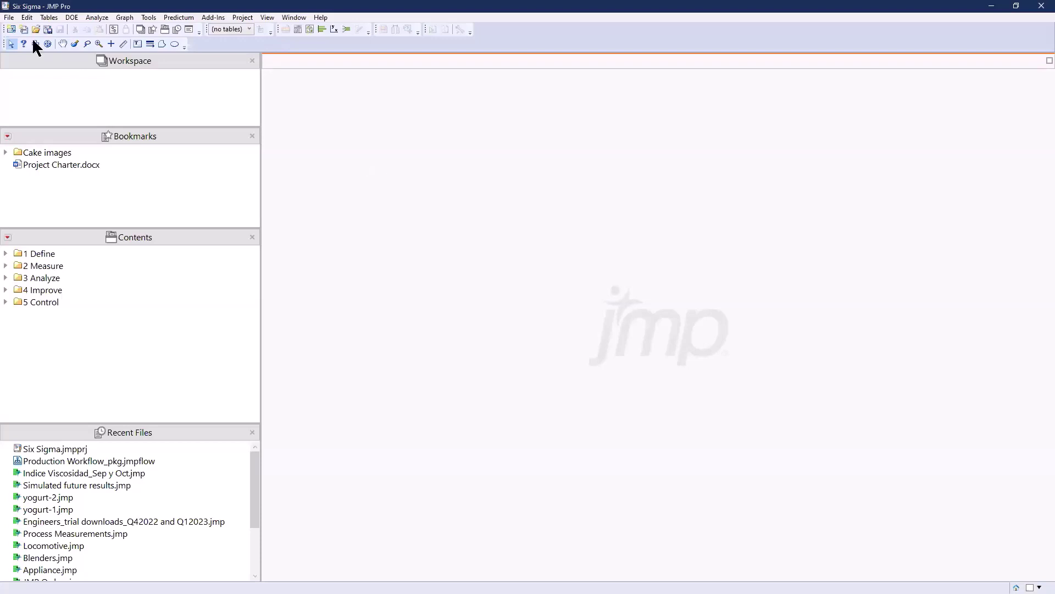
left_click(11, 18)
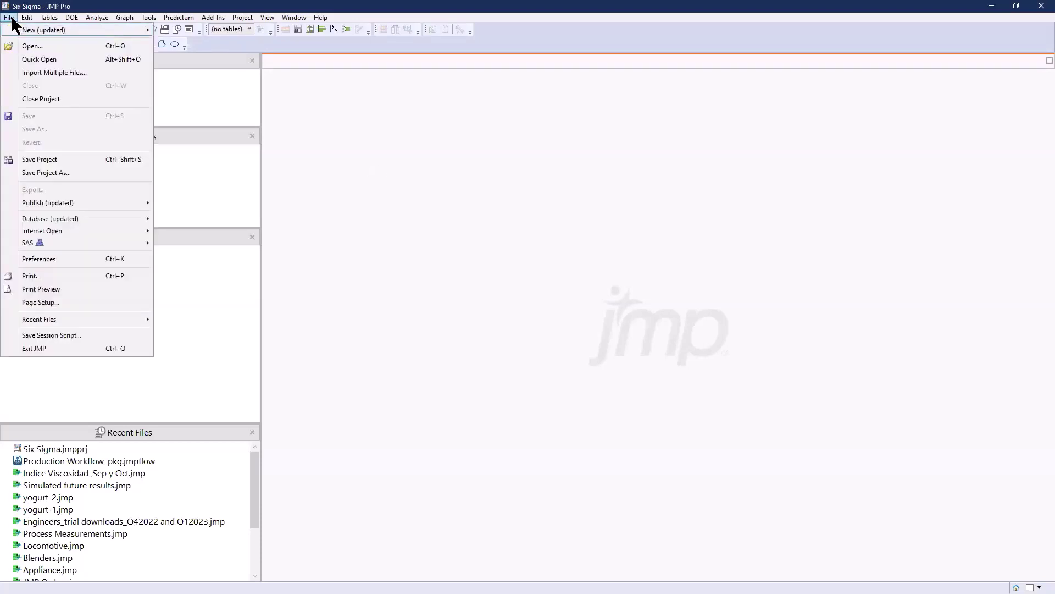
mouse_move(37, 31)
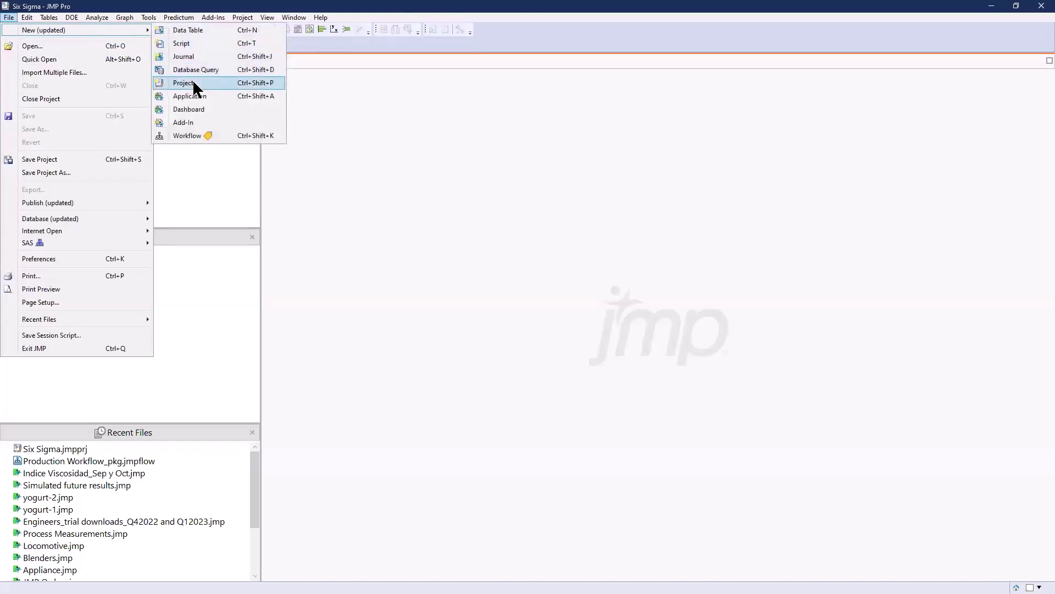
left_click(376, 165)
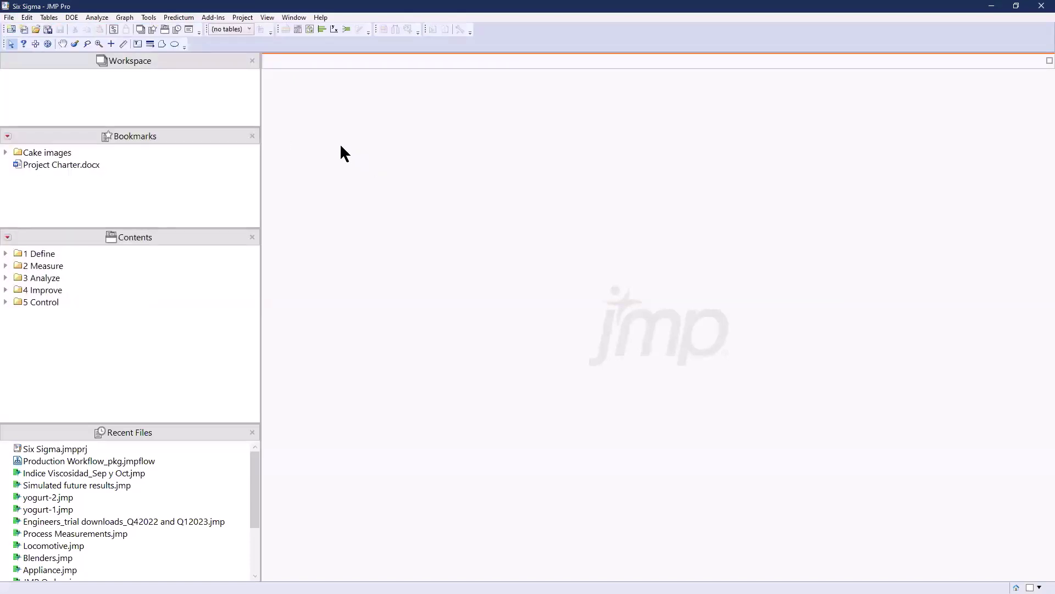
Annotate the Bookmarks, Workspace and Contents panels of the project window.
mouse_move(341, 146)
left_mouse_down()
mouse_move(125, 112)
mouse_move(23, 116)
mouse_move(1, 152)
mouse_move(15, 173)
mouse_move(61, 187)
mouse_move(254, 195)
mouse_move(289, 139)
left_mouse_up()
left_click(243, 18)
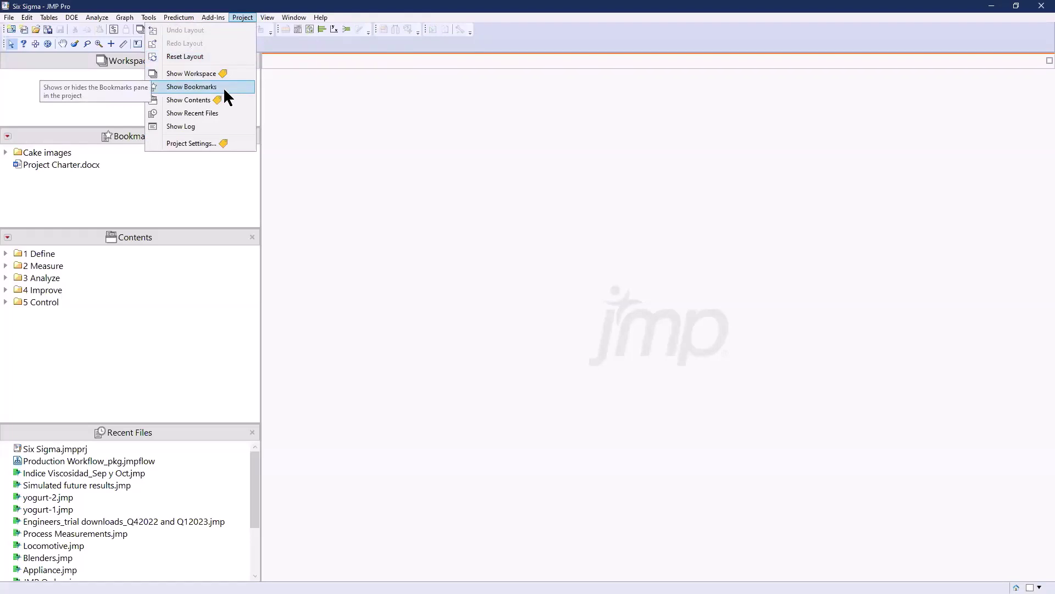
left_click(374, 148)
left_click_drag(344, 141, 250, 129)
mouse_move(159, 124)
left_mouse_down()
mouse_move(33, 124)
mouse_move(124, 175)
mouse_move(279, 133)
left_mouse_up()
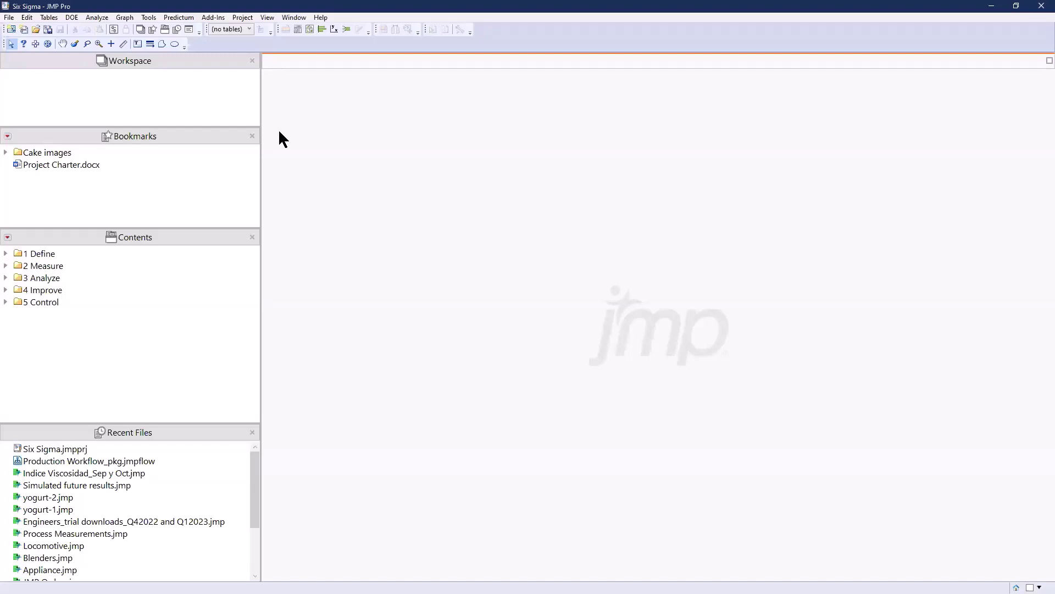
mouse_move(279, 131)
left_mouse_down()
mouse_move(76, 109)
mouse_move(17, 142)
mouse_move(53, 189)
mouse_move(132, 196)
mouse_move(257, 164)
mouse_move(258, 132)
left_mouse_up()
mouse_move(340, 224)
left_mouse_down()
mouse_move(143, 208)
mouse_move(63, 215)
mouse_move(3, 261)
mouse_move(110, 335)
mouse_move(199, 326)
mouse_move(255, 302)
mouse_move(273, 220)
left_mouse_up()
mouse_move(345, 205)
left_mouse_down()
mouse_move(215, 132)
mouse_move(103, 110)
mouse_move(106, 152)
mouse_move(158, 170)
left_mouse_up()
Review the bookmark and contents add options, then expand 1 Define and select Project Charter.docx.
left_click(7, 137)
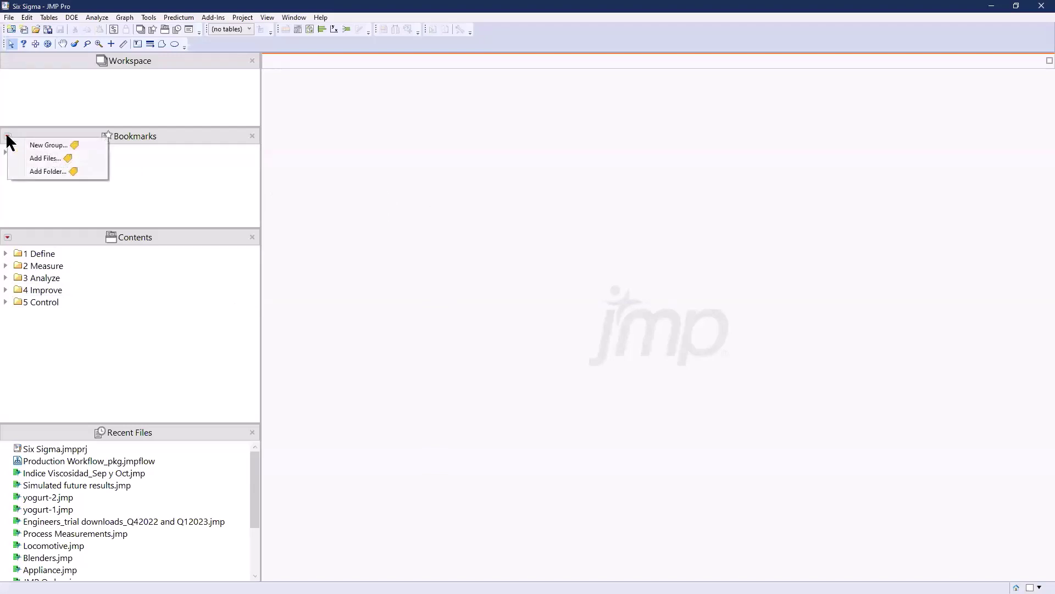
left_click(303, 243)
left_click(7, 238)
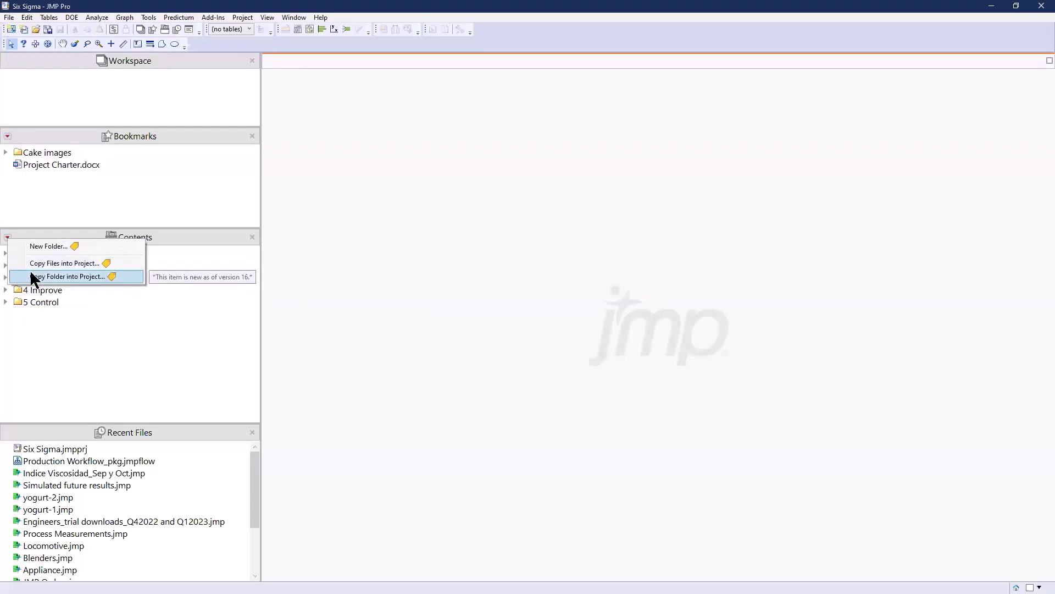
left_click(407, 323)
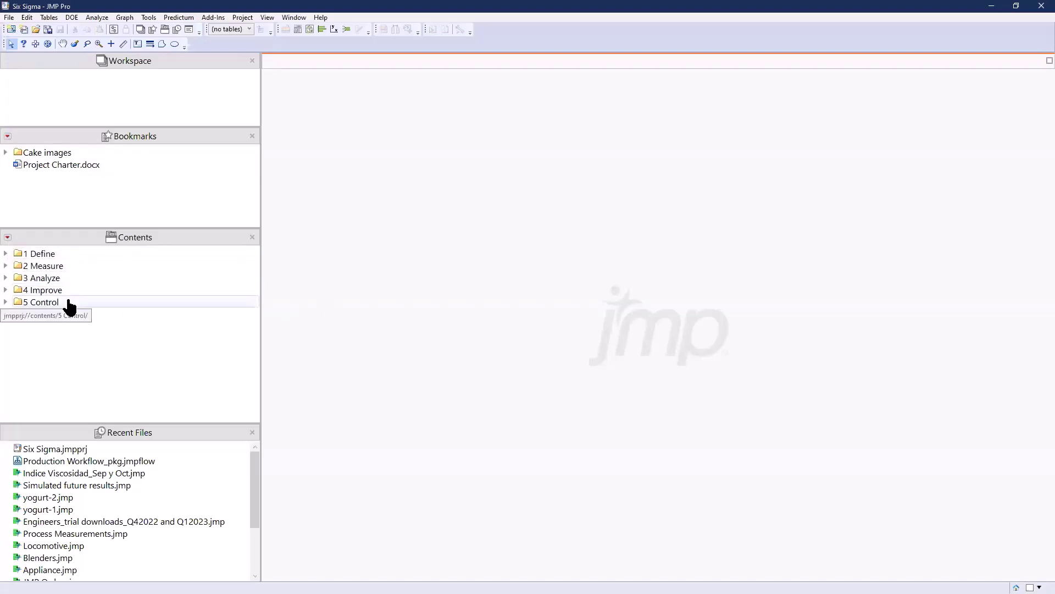
left_click(6, 257)
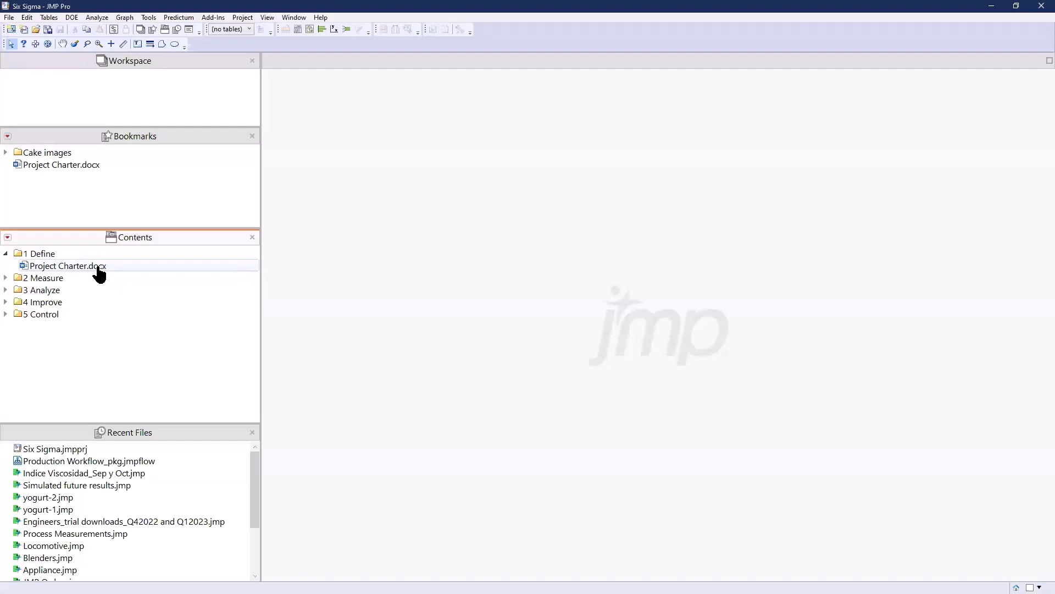
left_click(99, 268)
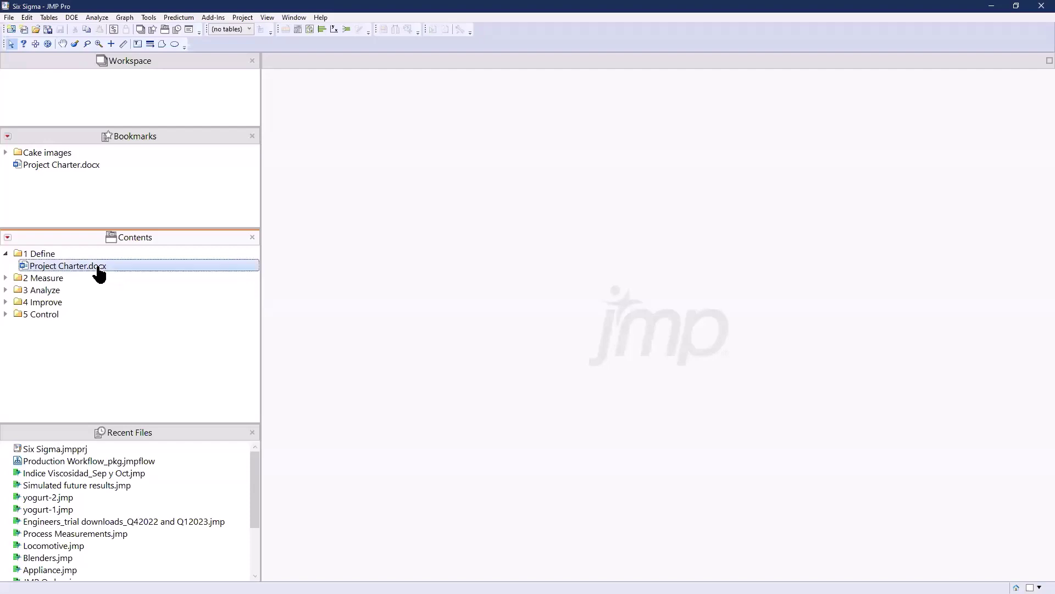
double_click(99, 267)
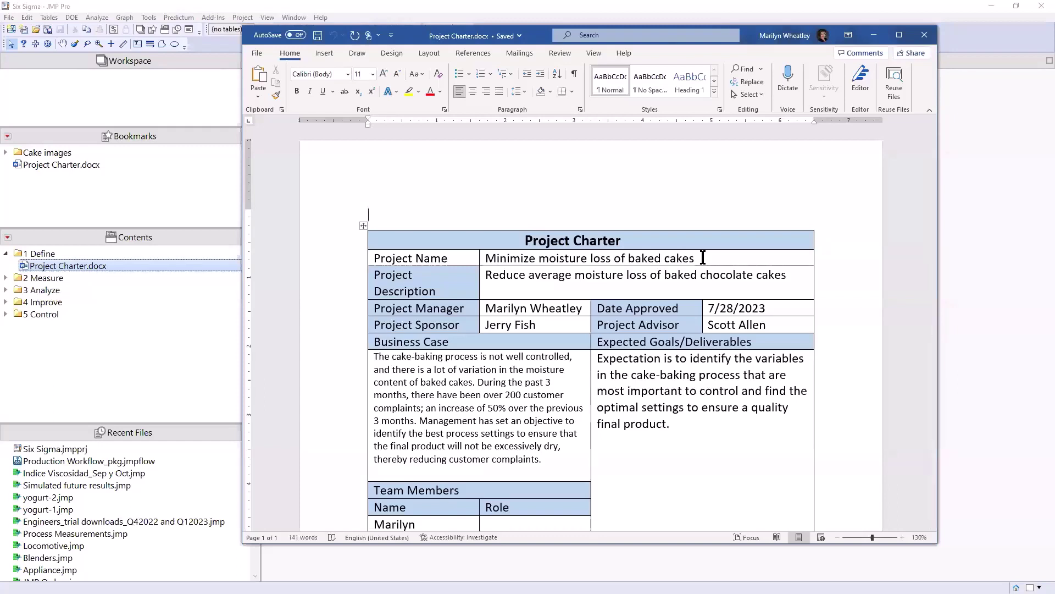
left_click_drag(702, 258, 486, 258)
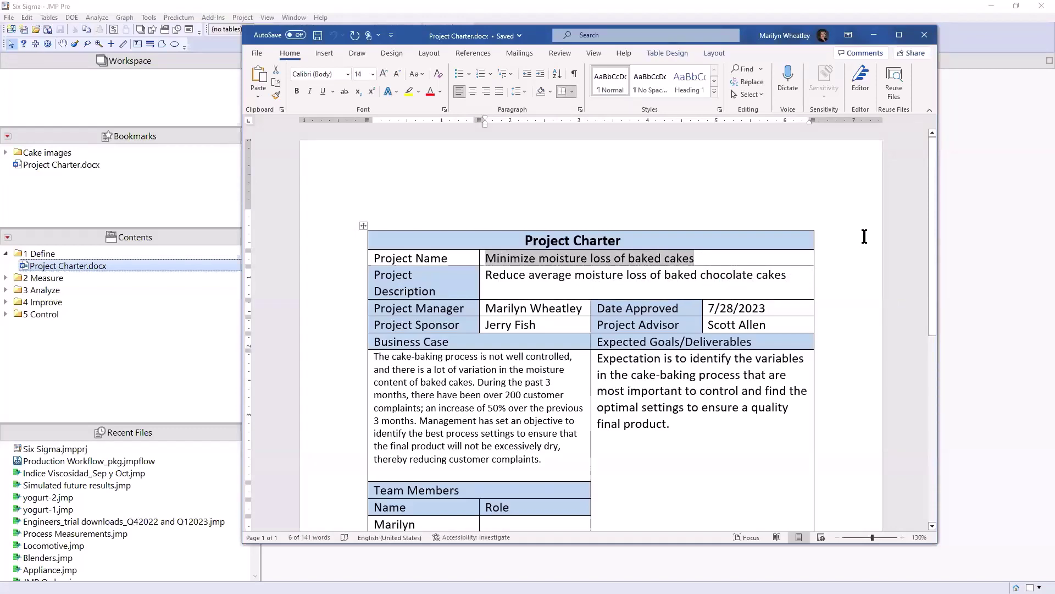
left_click(931, 37)
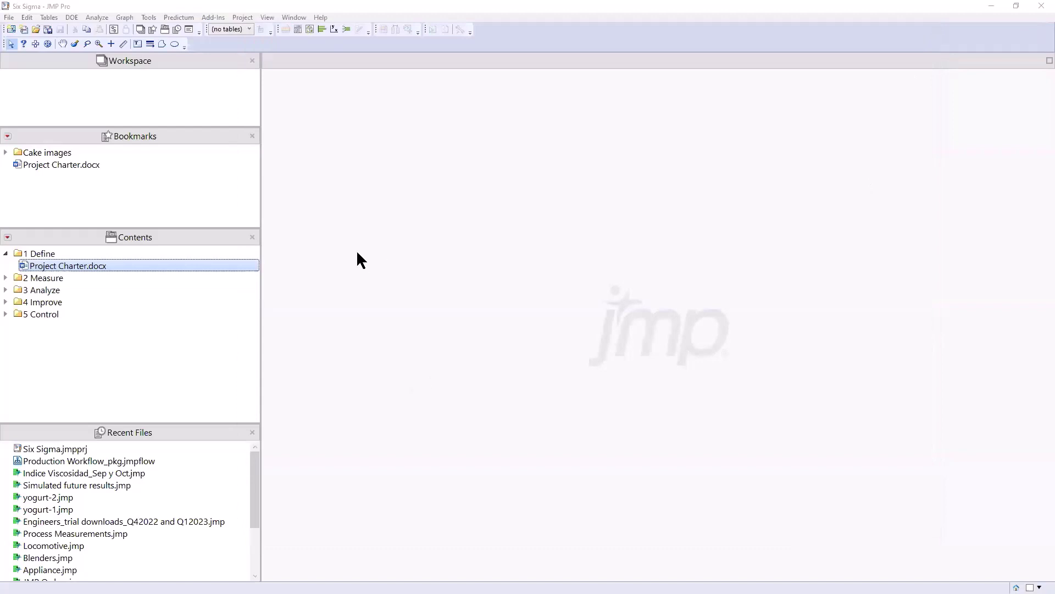
Expand 2 Measure and open 1 Historical process data.jmp with its Cake Date and Moisture Loss rows.
left_click(5, 278)
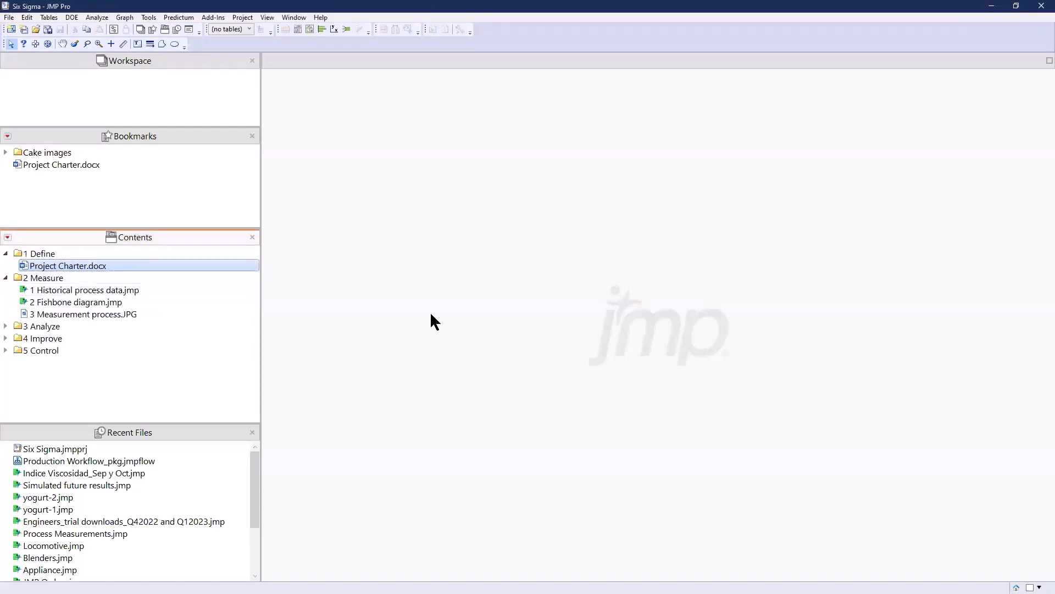
double_click(117, 291)
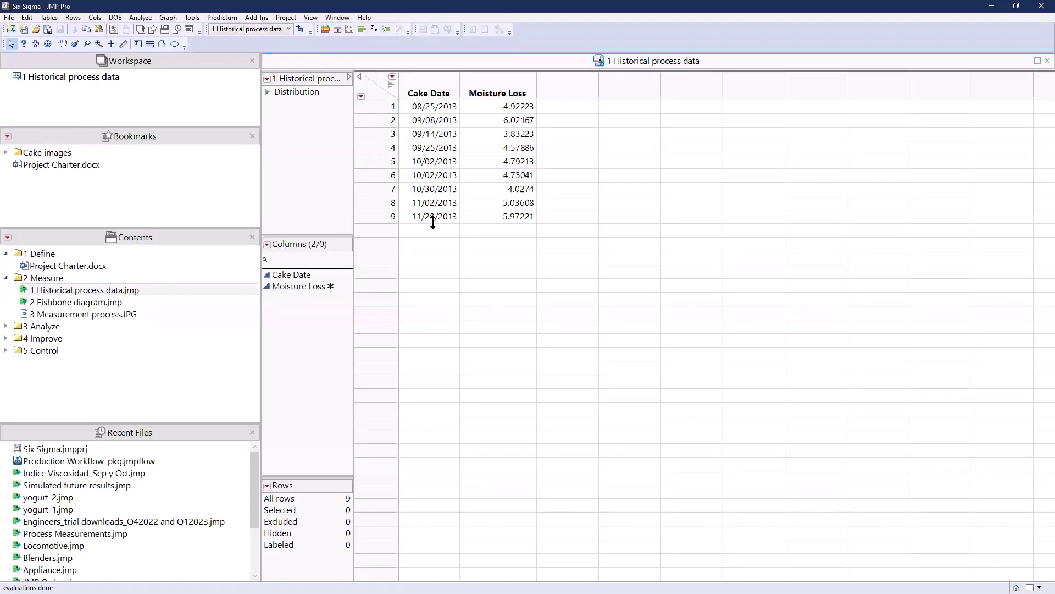
Run the Moisture Loss Distribution script and annotate the normal quantile plot and AD p-value 0.3944.
left_click(266, 91)
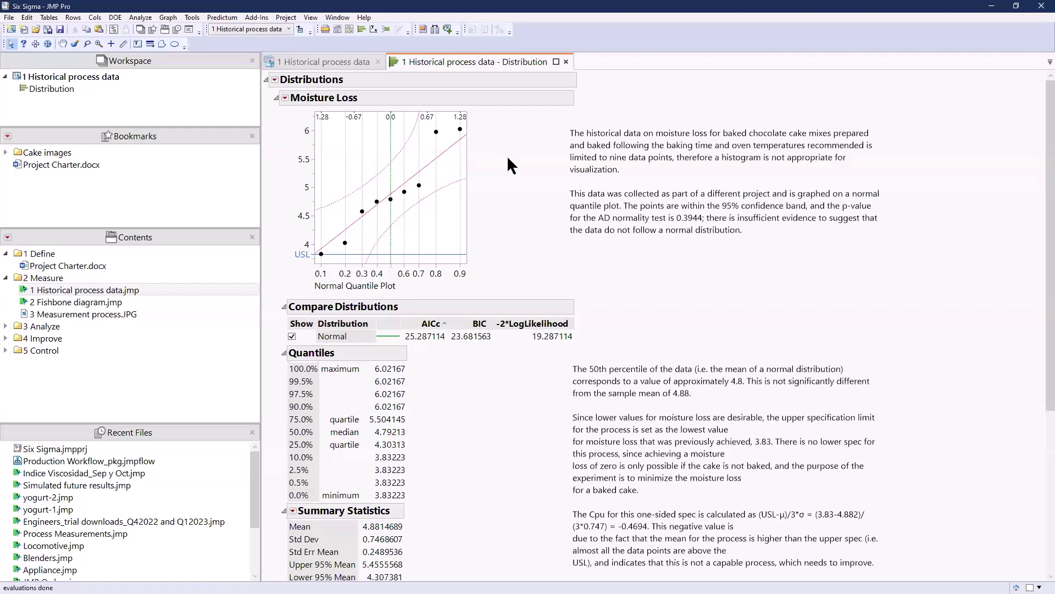
mouse_move(488, 154)
left_mouse_down()
mouse_move(544, 142)
mouse_move(537, 137)
mouse_move(552, 142)
mouse_move(540, 164)
left_mouse_up()
left_click_drag(491, 176, 401, 286)
left_click_drag(486, 169, 486, 226)
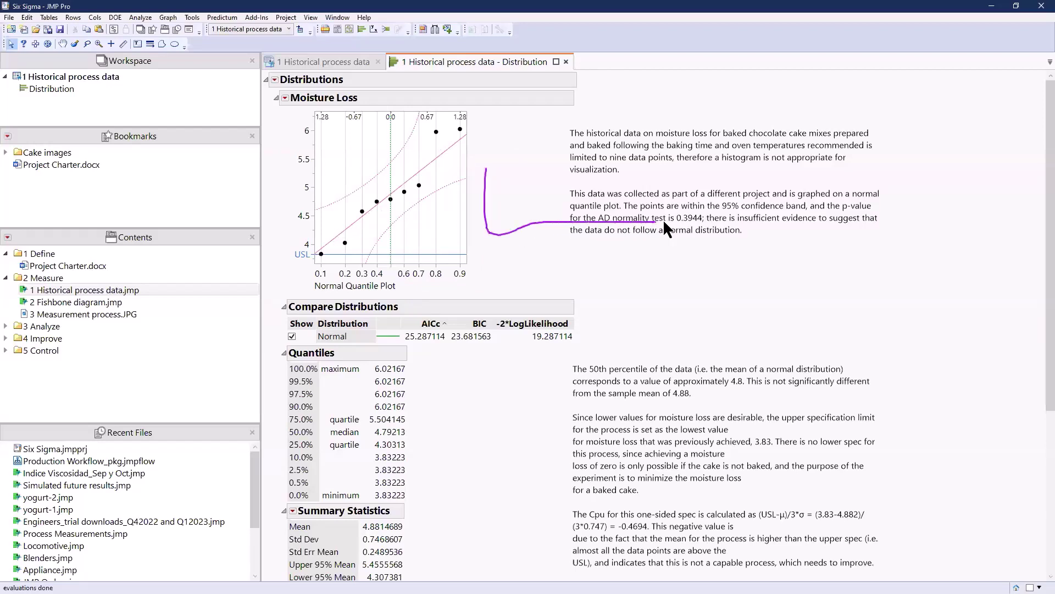
mouse_move(711, 217)
left_mouse_down()
mouse_move(708, 204)
mouse_move(658, 222)
left_mouse_up()
Highlight the Goodness-of-Fit results and the 50th percentile explanation in the report.
scroll(497, 263, "down", 8)
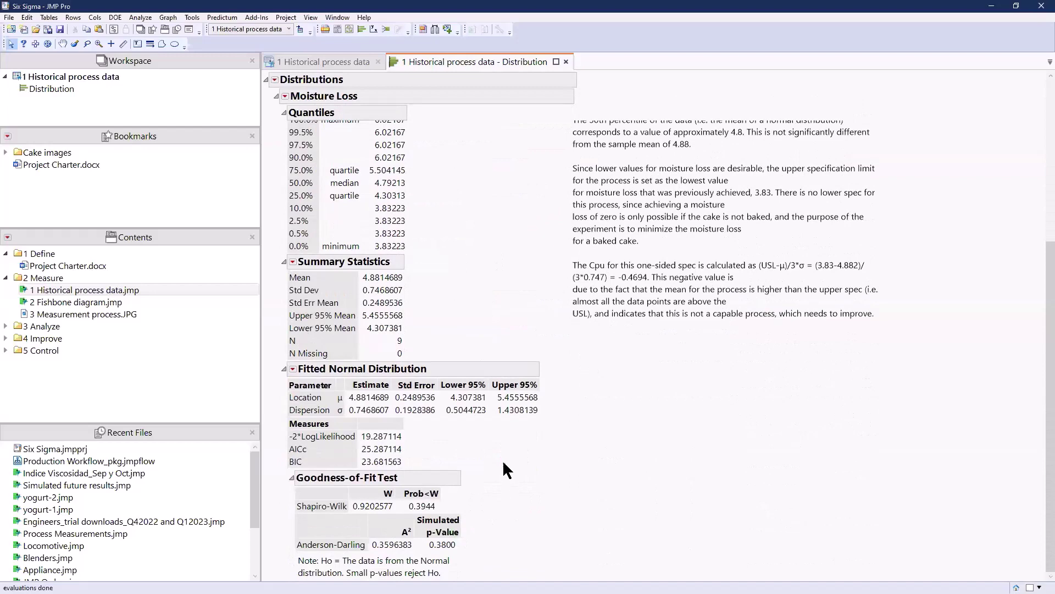
mouse_move(504, 466)
left_mouse_down()
mouse_move(371, 460)
mouse_move(323, 502)
mouse_move(485, 492)
left_mouse_up()
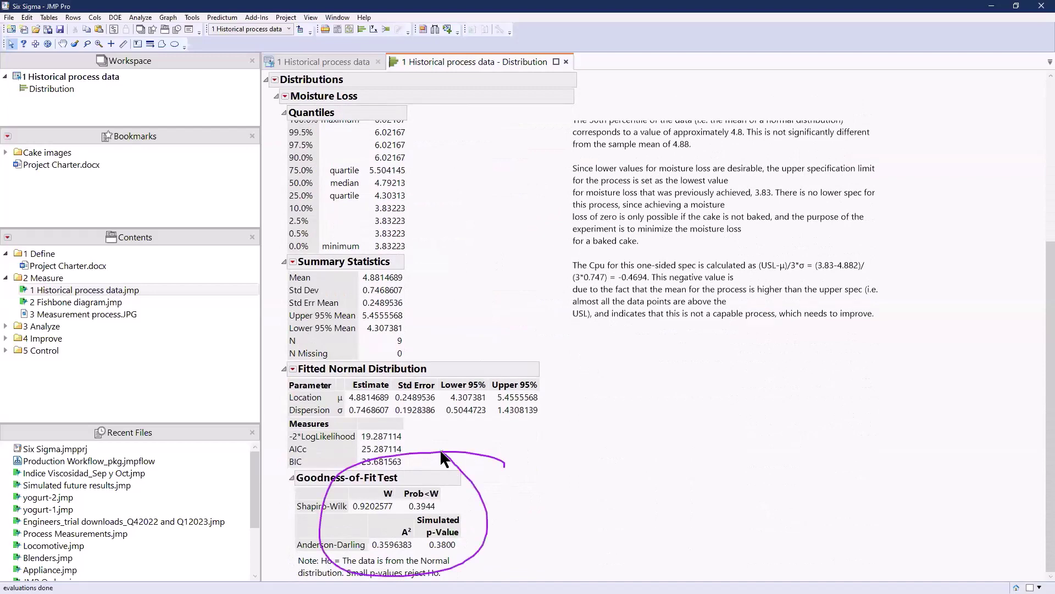
scroll(454, 333, "up", 8)
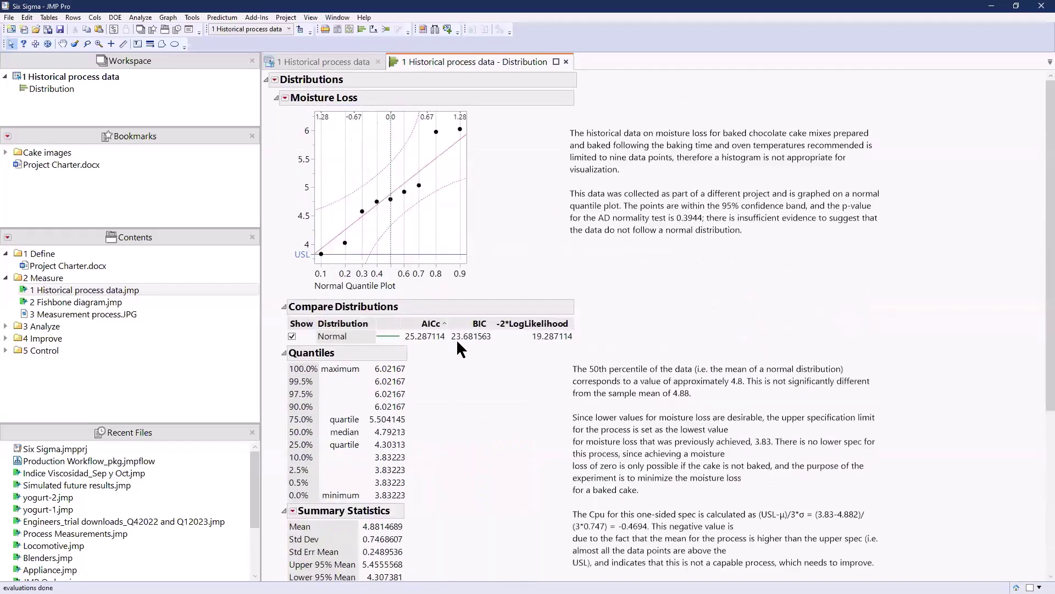
scroll(452, 385, "down", 3)
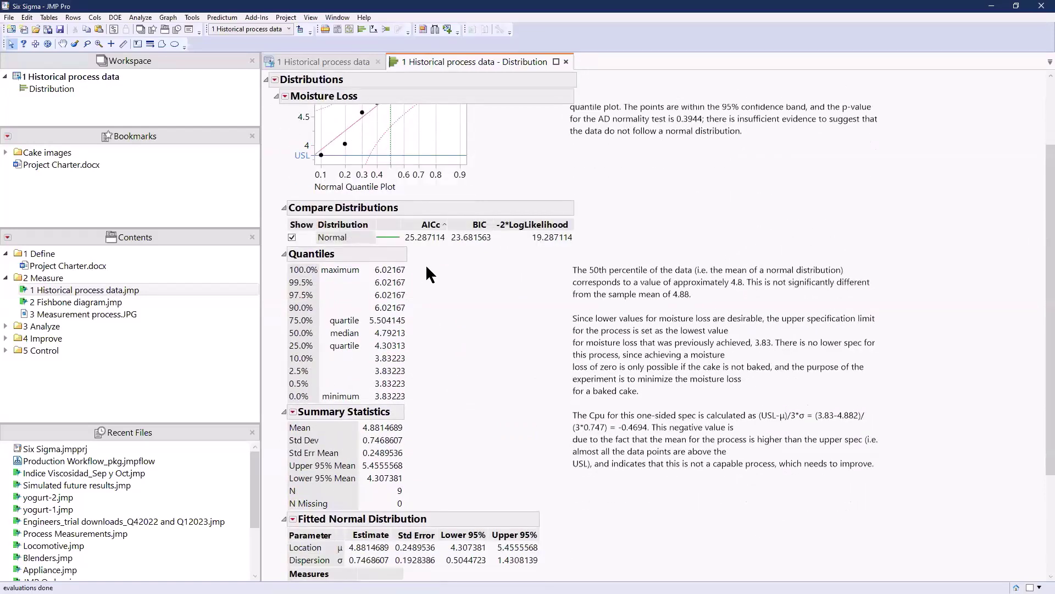
left_click_drag(428, 267, 505, 266)
left_click(192, 17)
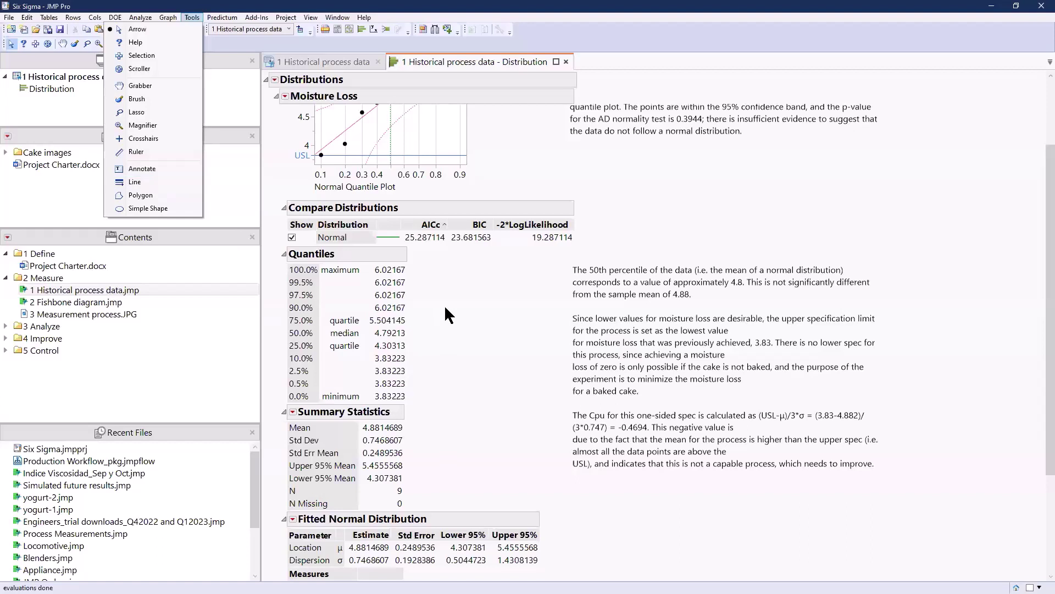
left_click(450, 265)
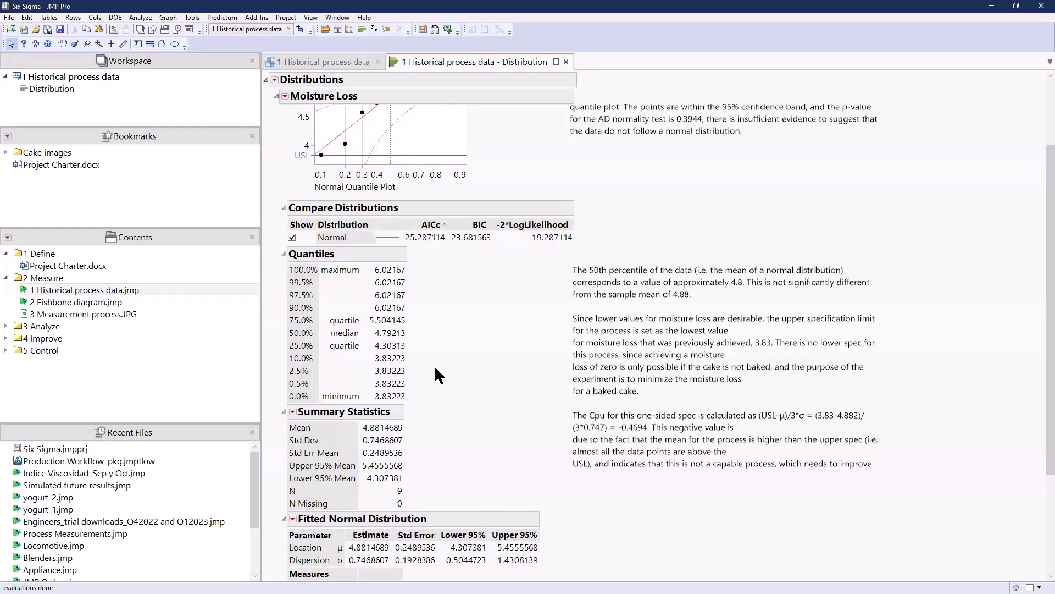
mouse_move(446, 437)
left_mouse_down()
mouse_move(793, 436)
mouse_move(887, 423)
mouse_move(855, 402)
mouse_move(559, 402)
left_mouse_up()
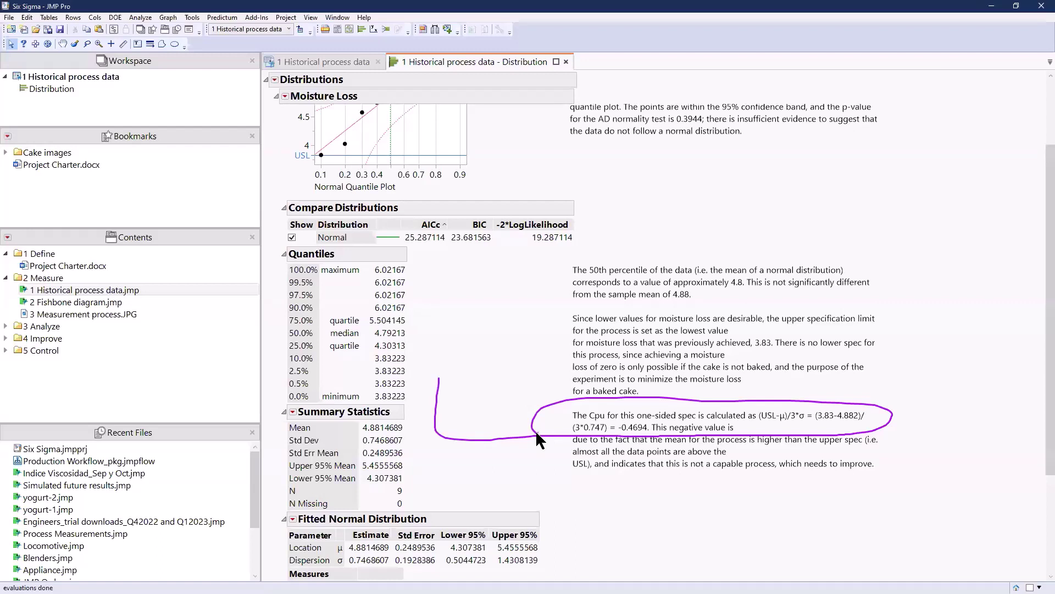
key("Escape")
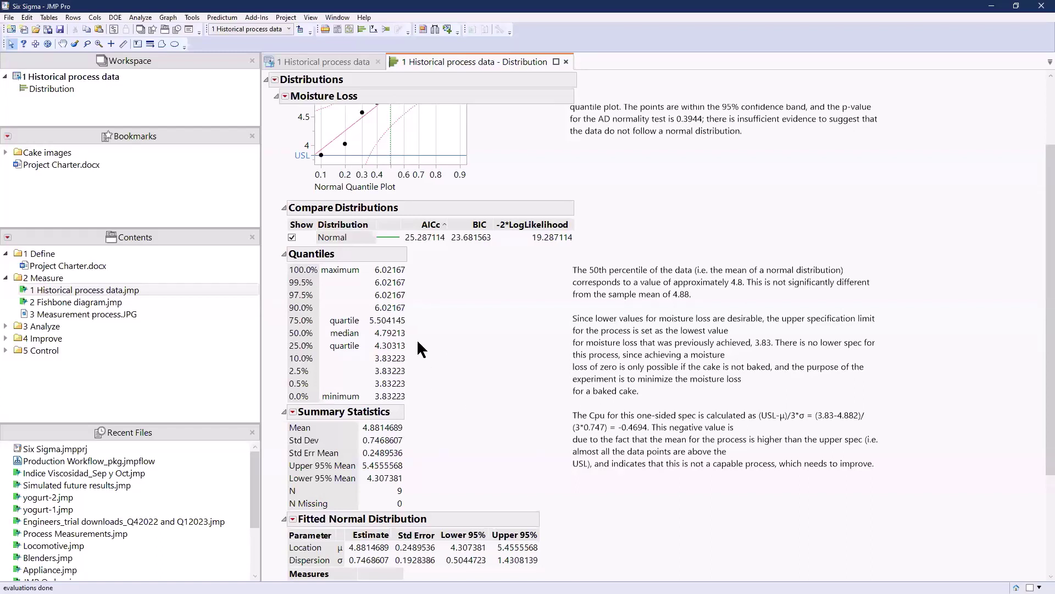
mouse_move(419, 343)
left_mouse_down()
mouse_move(533, 346)
mouse_move(555, 406)
mouse_move(852, 410)
left_mouse_up()
mouse_move(889, 365)
left_mouse_down()
mouse_move(561, 334)
mouse_move(526, 348)
left_mouse_up()
left_click_drag(421, 430, 509, 428)
left_click_drag(419, 428, 642, 434)
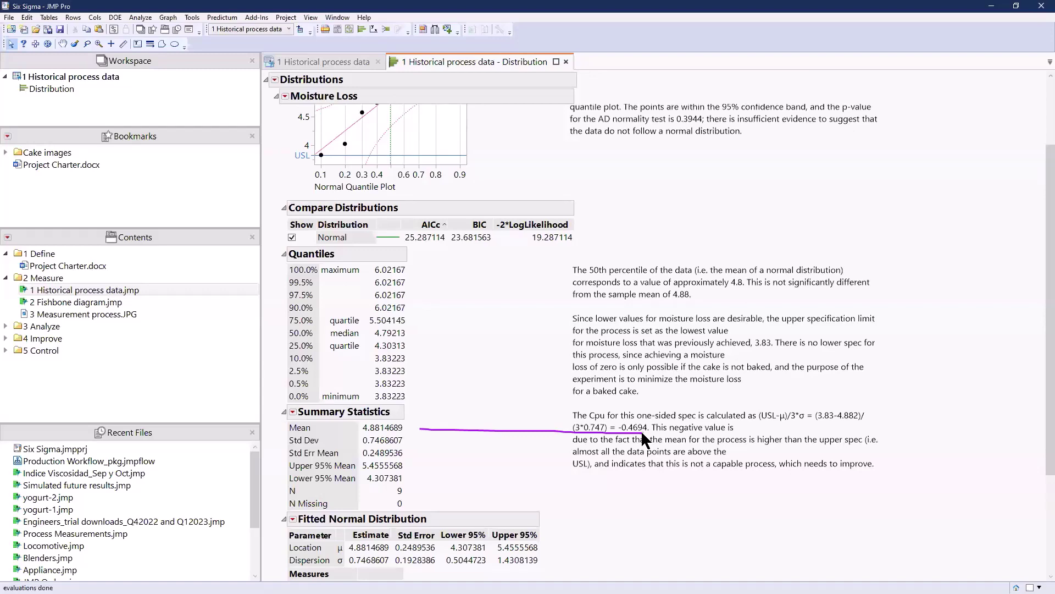
scroll(476, 404, "up", 3)
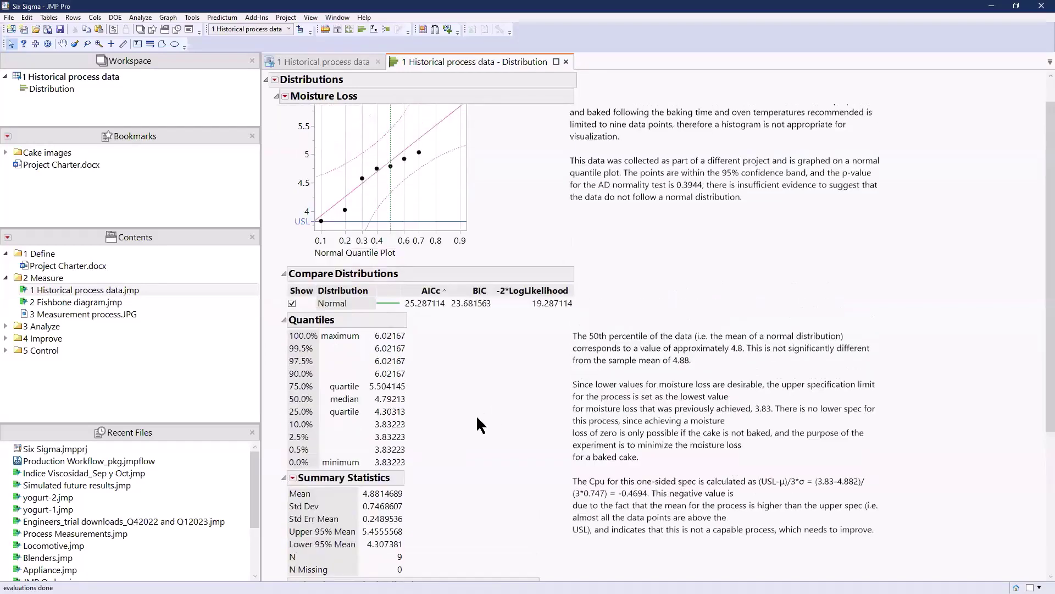
left_click_drag(482, 255, 317, 254)
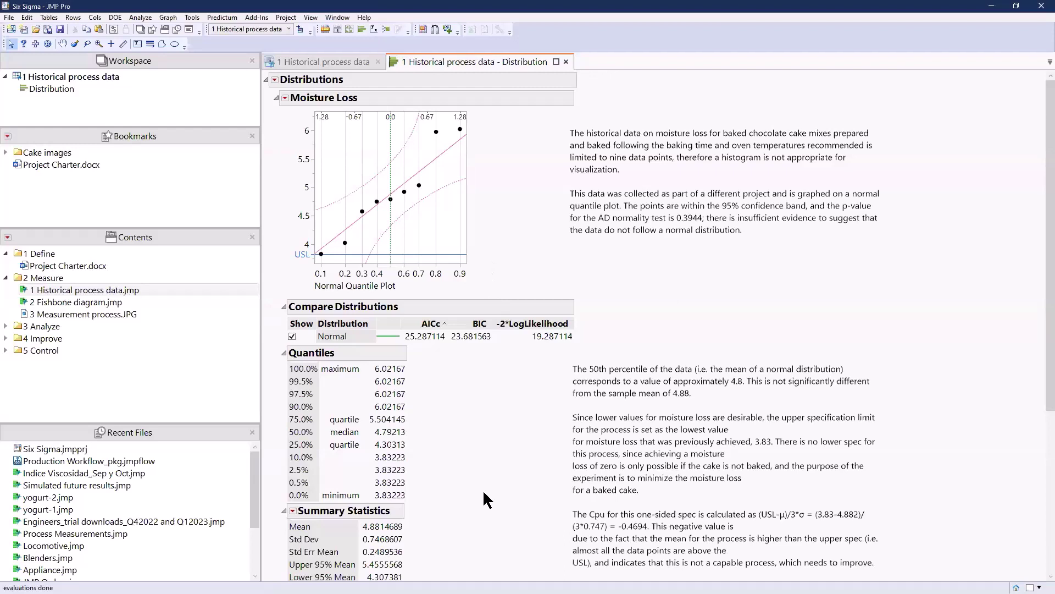
Open 2 Fishbone diagram.jmp, run its Ishikawa script, and circle the Moisture content after baking outcome.
double_click(50, 304)
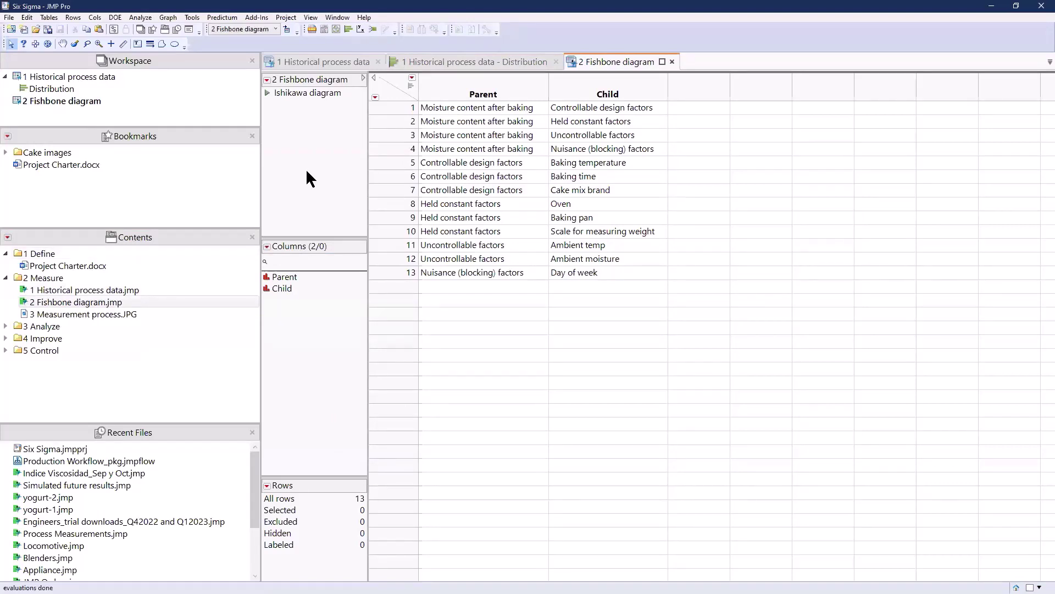
left_click(266, 92)
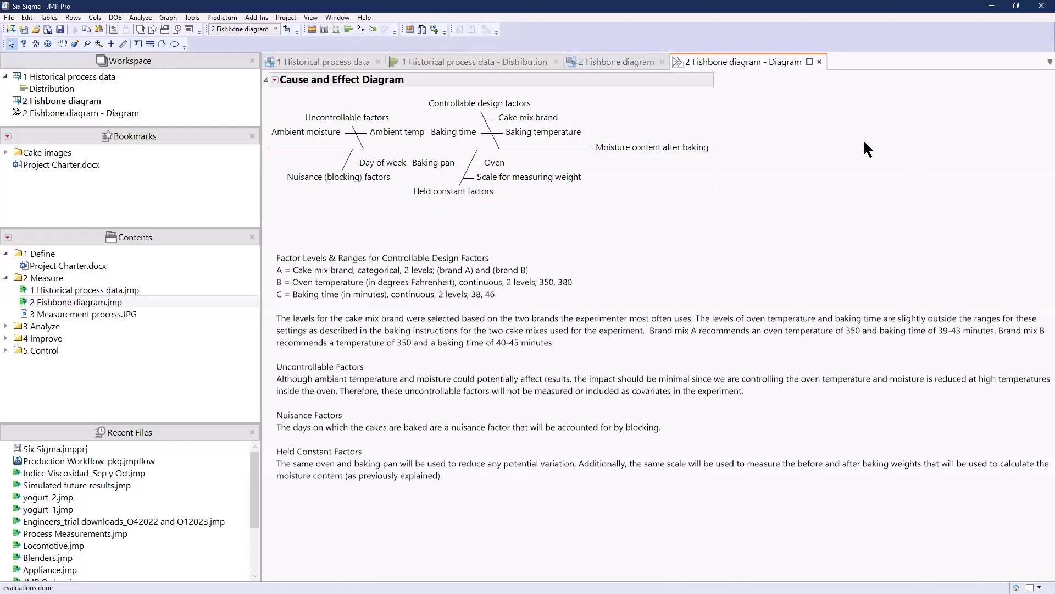
mouse_move(894, 140)
left_mouse_down()
mouse_move(655, 121)
mouse_move(593, 149)
left_mouse_up()
left_click_drag(714, 155, 720, 129)
Annotate the Held constant, Controllable design and Nuisance factor branches of the diagram.
mouse_move(697, 178)
left_mouse_down()
mouse_move(586, 202)
mouse_move(397, 192)
mouse_move(431, 177)
mouse_move(488, 205)
left_mouse_up()
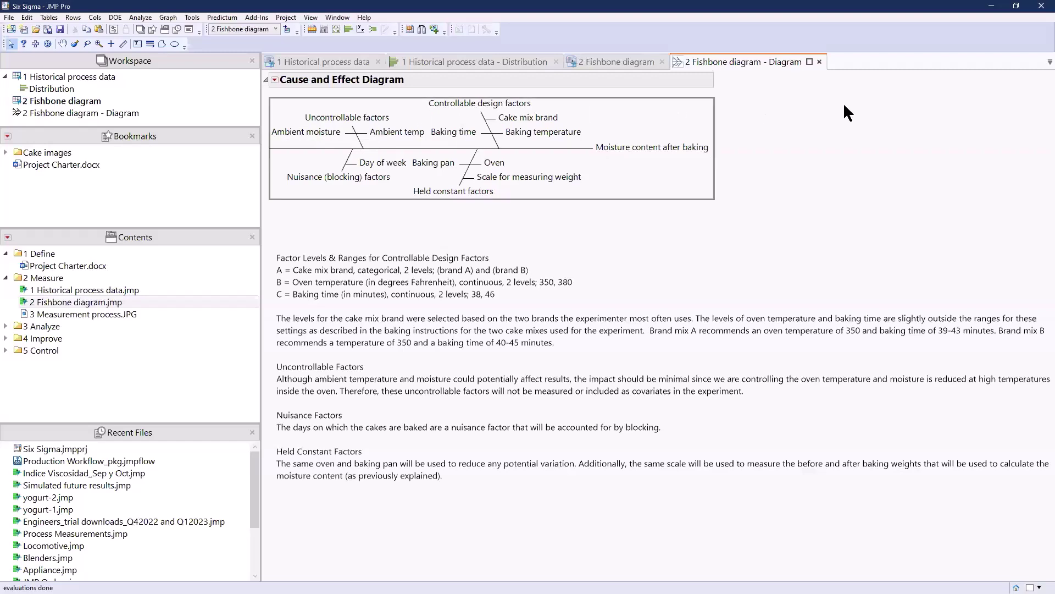
mouse_move(851, 101)
left_mouse_down()
mouse_move(433, 94)
mouse_move(442, 110)
mouse_move(531, 115)
mouse_move(554, 90)
left_mouse_up()
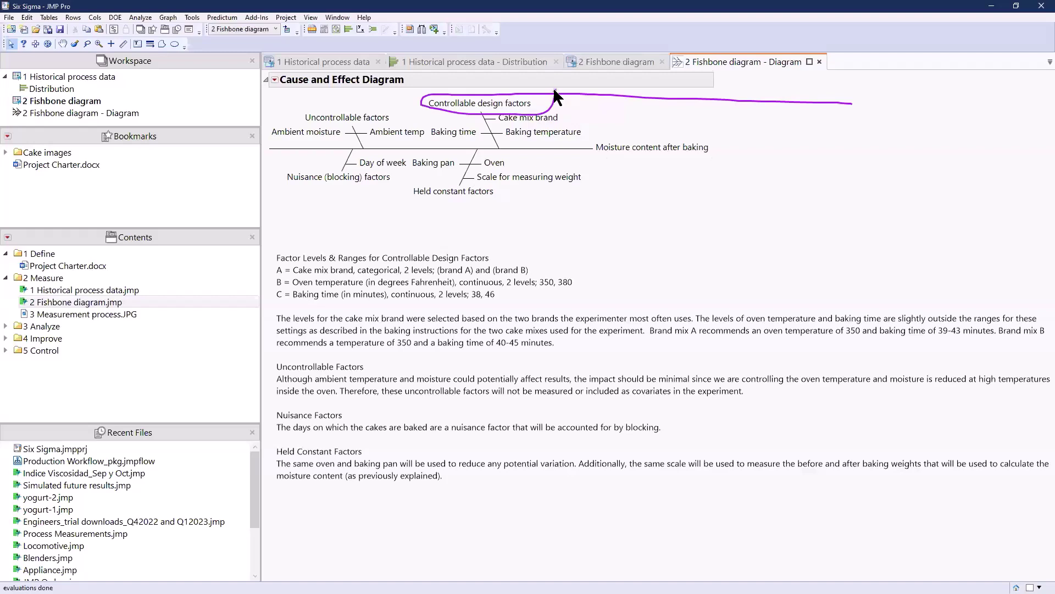
key("Escape")
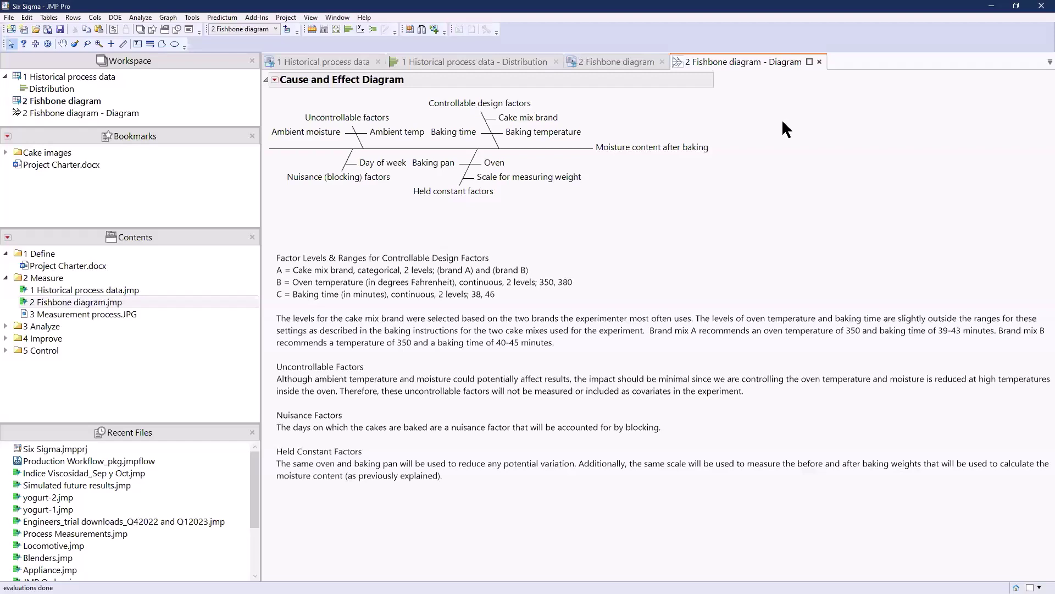
mouse_move(806, 120)
left_mouse_down()
mouse_move(637, 190)
mouse_move(539, 213)
mouse_move(356, 210)
mouse_move(277, 179)
mouse_move(295, 158)
mouse_move(386, 172)
mouse_move(354, 205)
mouse_move(321, 205)
left_mouse_up()
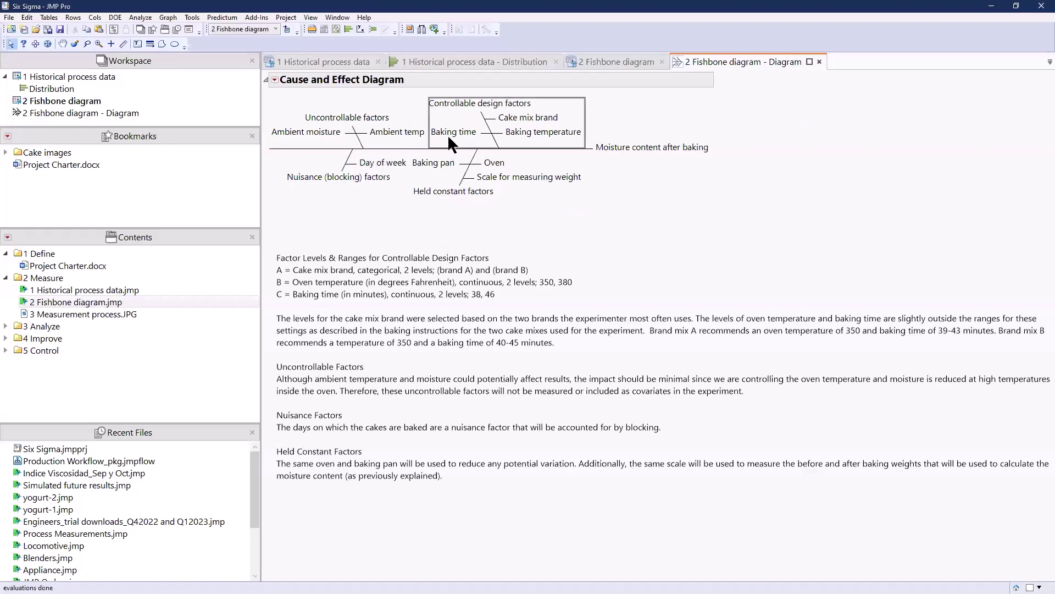
double_click(339, 271)
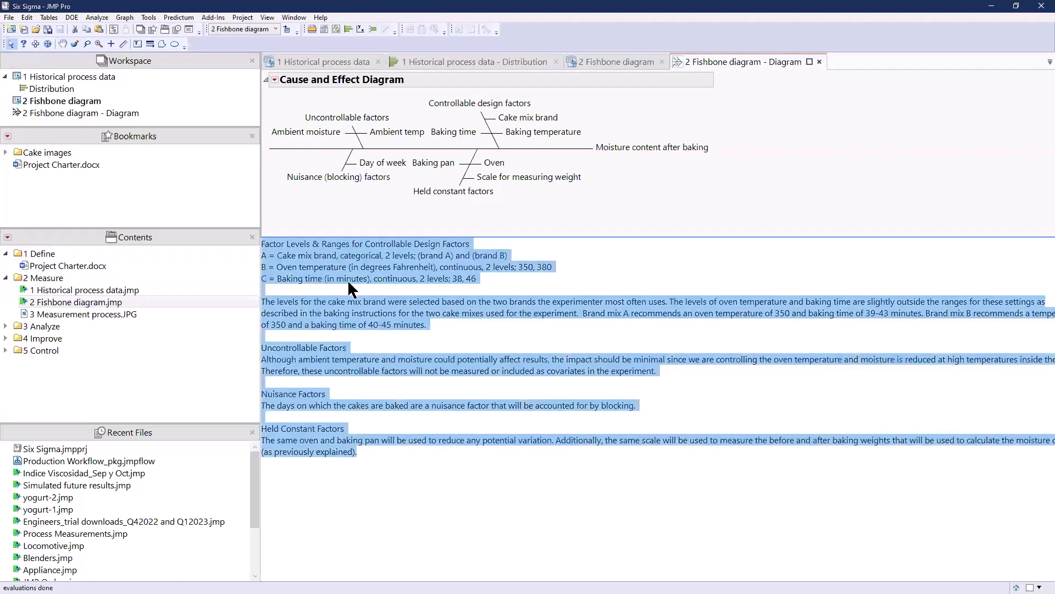
left_click(603, 231)
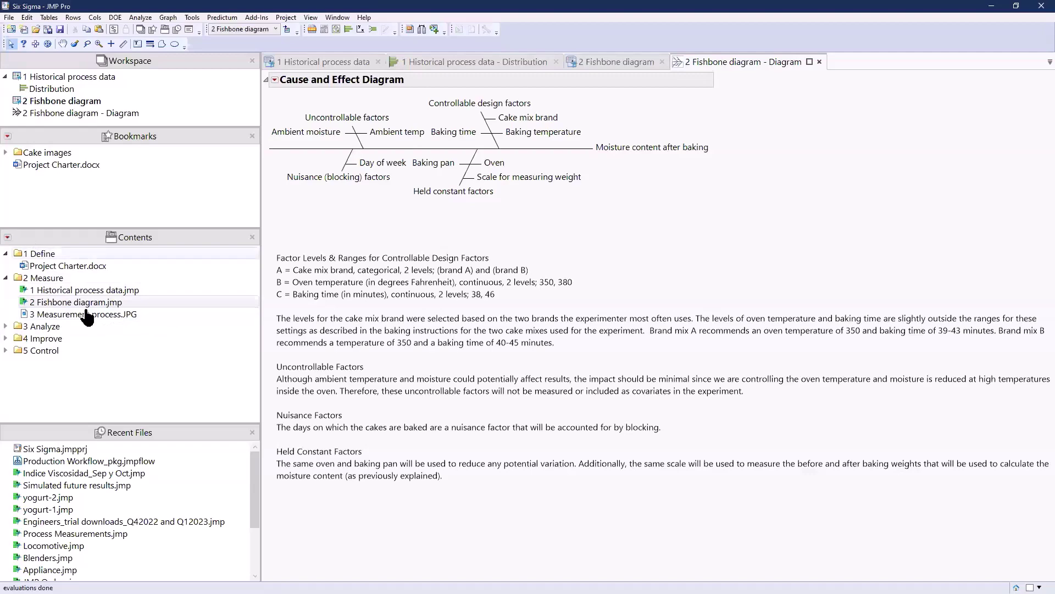
Open 3 Measurement process.JPG and mark the Initial and Final Sample Weight labels and weighing paragraph.
double_click(104, 315)
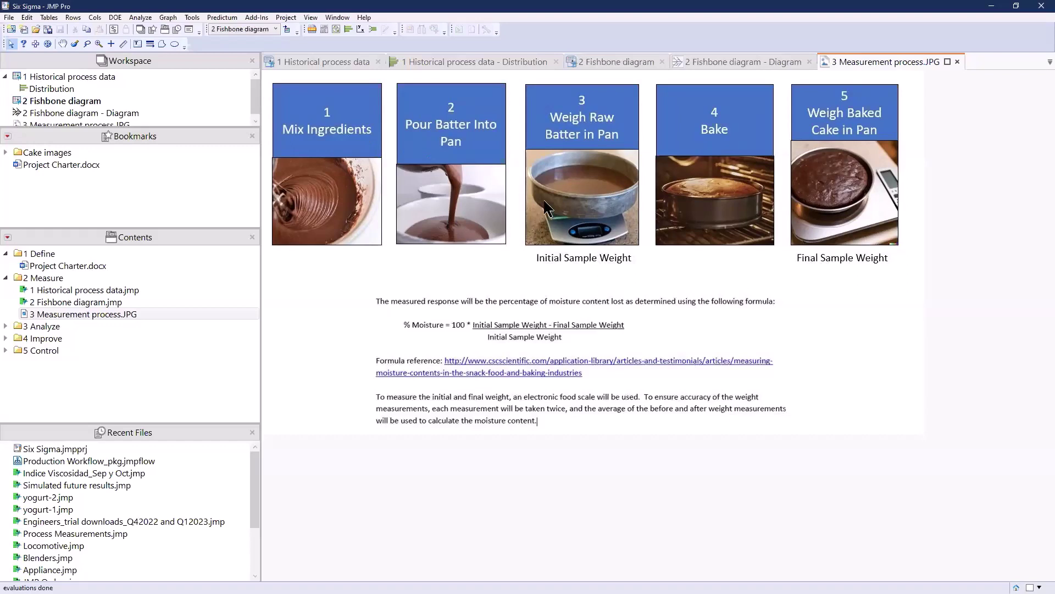
mouse_move(586, 275)
left_mouse_down()
mouse_move(585, 236)
mouse_move(543, 241)
mouse_move(525, 270)
left_mouse_up()
mouse_move(894, 247)
left_mouse_down()
mouse_move(846, 234)
mouse_move(790, 244)
mouse_move(794, 271)
left_mouse_up()
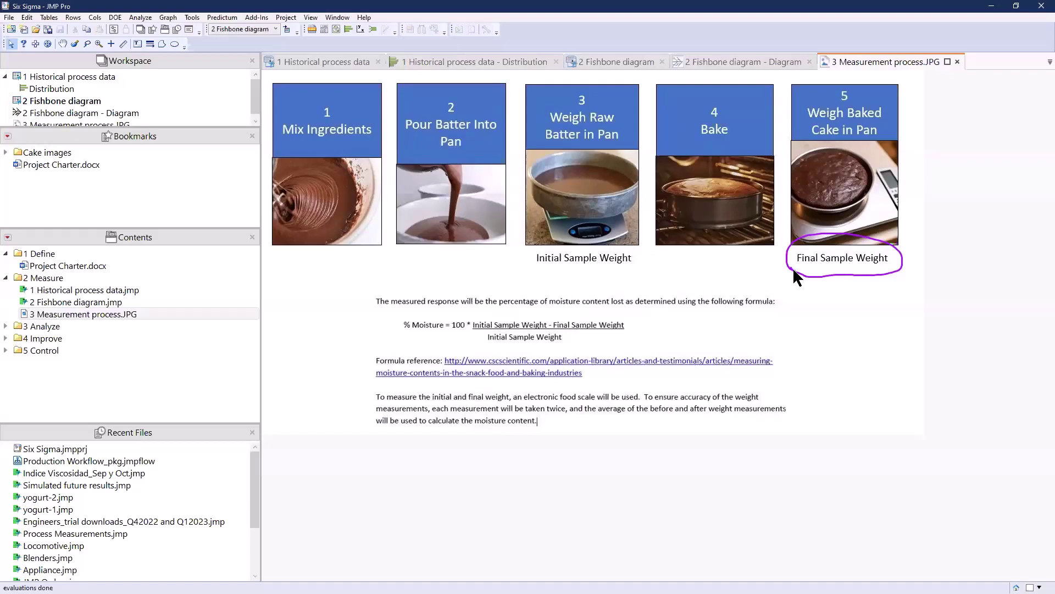
mouse_move(520, 264)
left_mouse_down()
mouse_move(856, 277)
mouse_move(879, 238)
mouse_move(624, 221)
mouse_move(541, 236)
mouse_move(523, 264)
mouse_move(459, 253)
mouse_move(313, 315)
mouse_move(351, 343)
mouse_move(388, 349)
left_mouse_up()
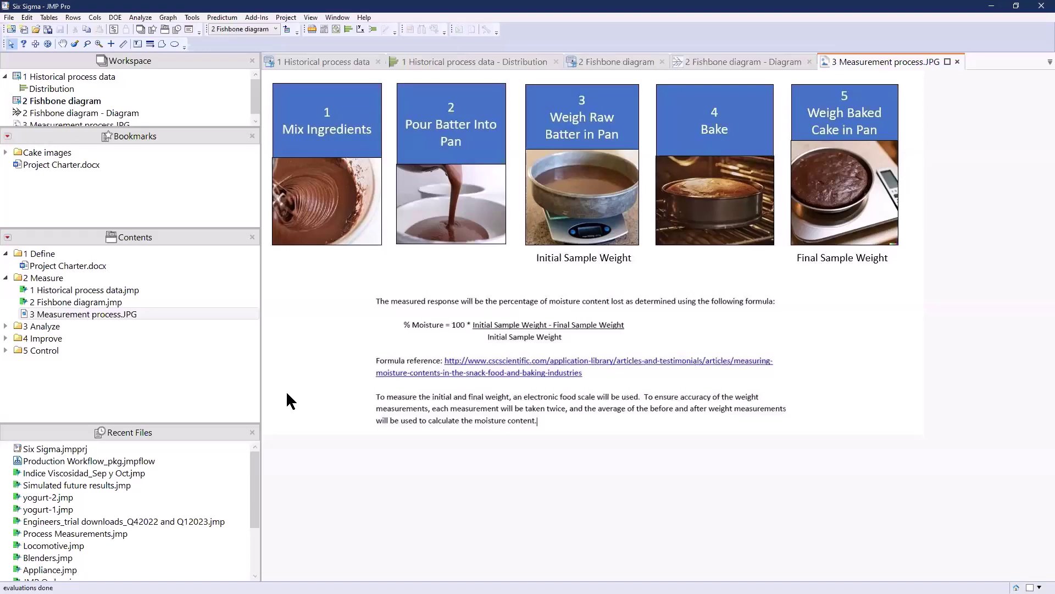
mouse_move(280, 407)
left_mouse_down()
mouse_move(354, 407)
mouse_move(346, 427)
left_mouse_up()
Launch DOE > Special Purpose > MSA Design and mark its design structure and nesting options.
left_click(116, 18)
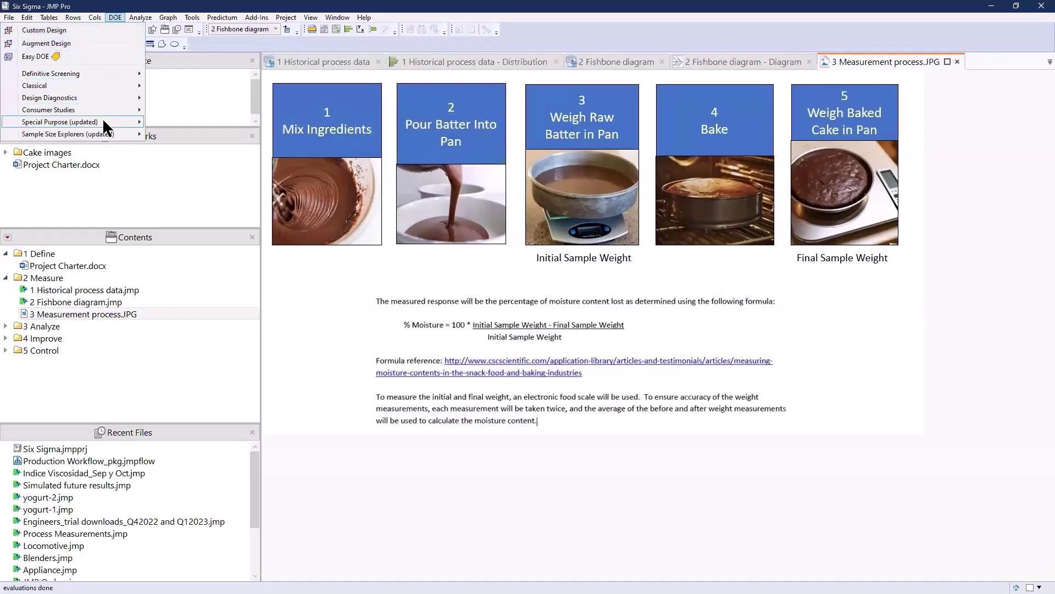
mouse_move(103, 120)
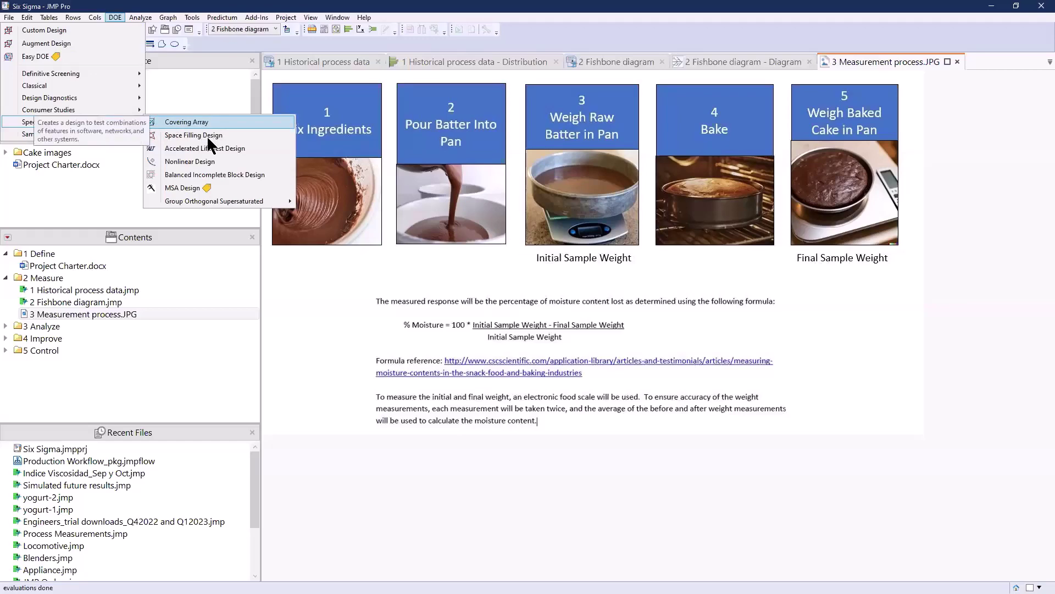
left_click(199, 188)
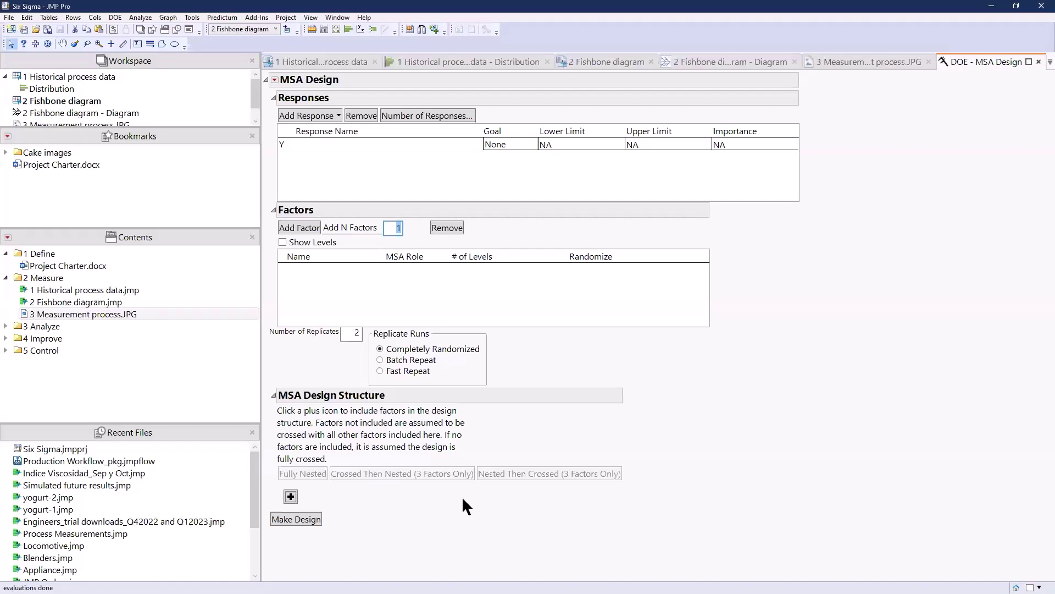
mouse_move(359, 562)
left_mouse_down()
mouse_move(370, 527)
mouse_move(332, 491)
mouse_move(368, 485)
mouse_move(273, 478)
left_mouse_up()
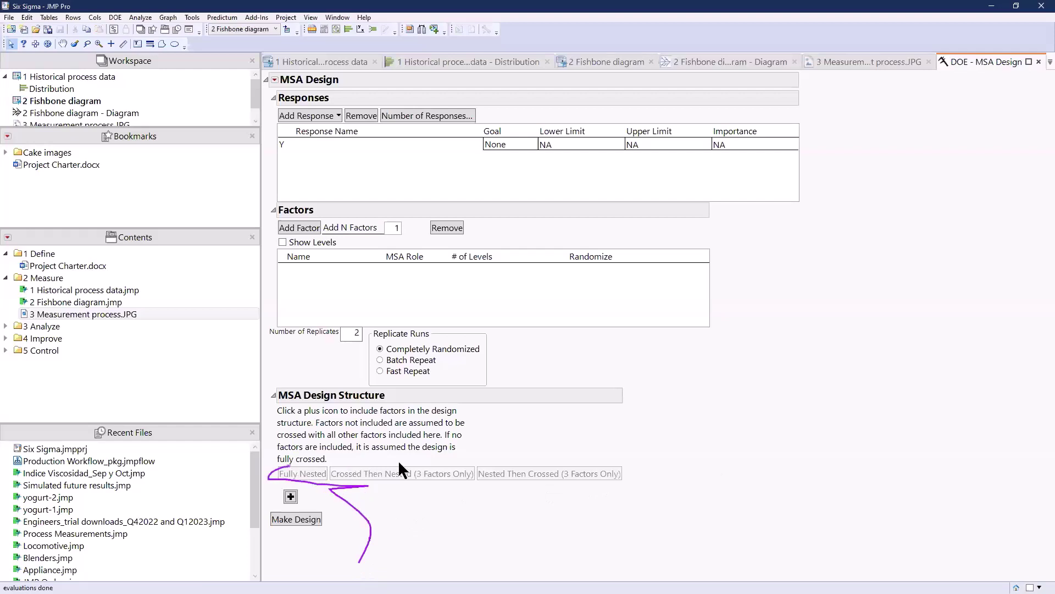
mouse_move(398, 460)
left_mouse_down()
mouse_move(549, 453)
mouse_move(632, 471)
mouse_move(553, 495)
mouse_move(363, 487)
left_mouse_up()
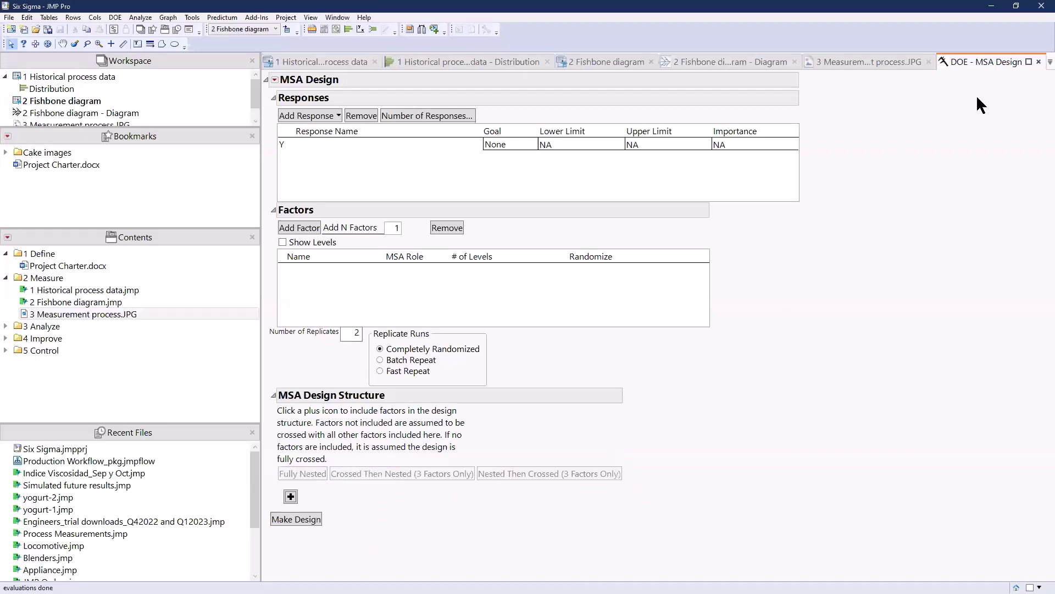
Close the MSA Design window, expand 3 Analyze, and open 1 Cake Factors.jmp.
left_click(1038, 62)
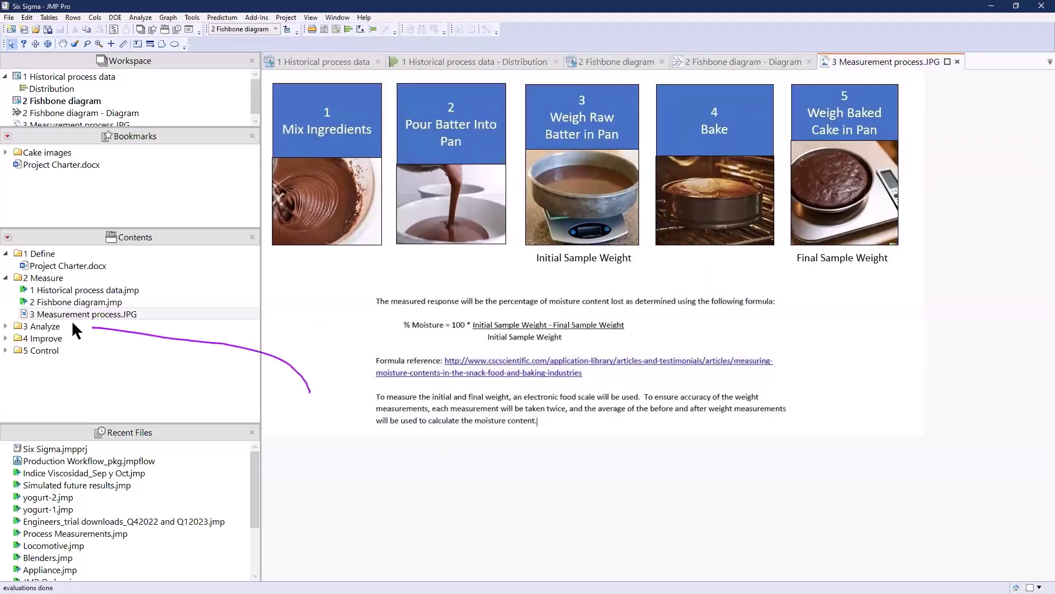
left_click(6, 326)
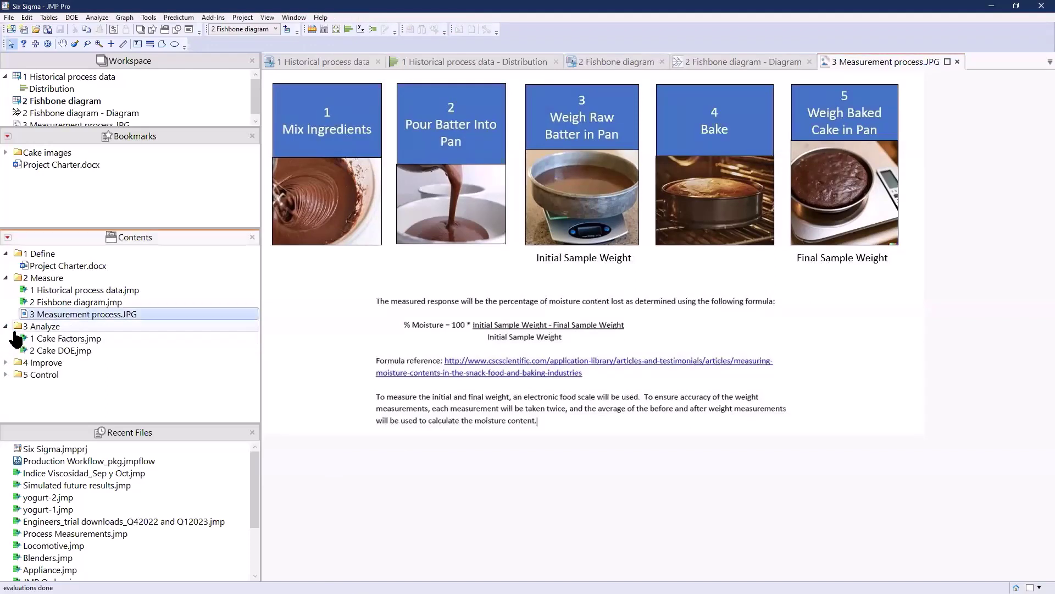
double_click(65, 339)
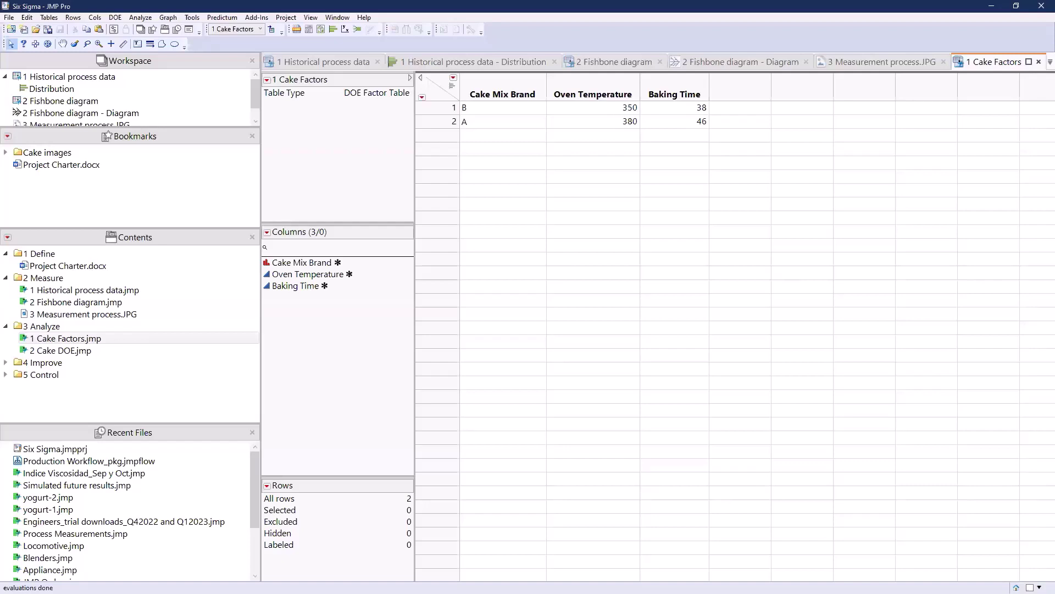
Start a new two-level Screening Design from the DOE menu.
left_click(116, 19)
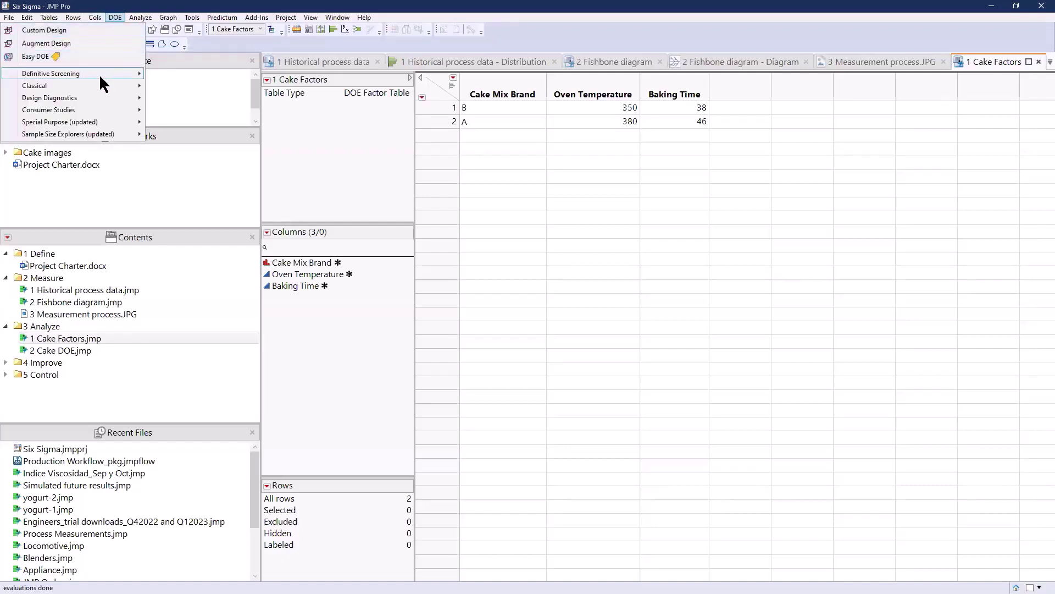
mouse_move(96, 81)
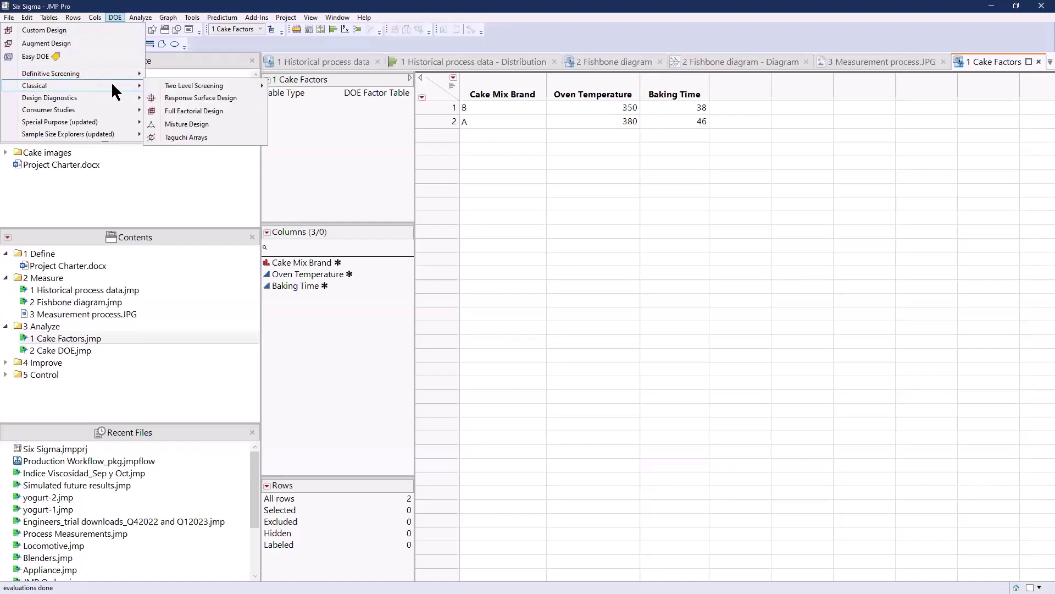
mouse_move(180, 85)
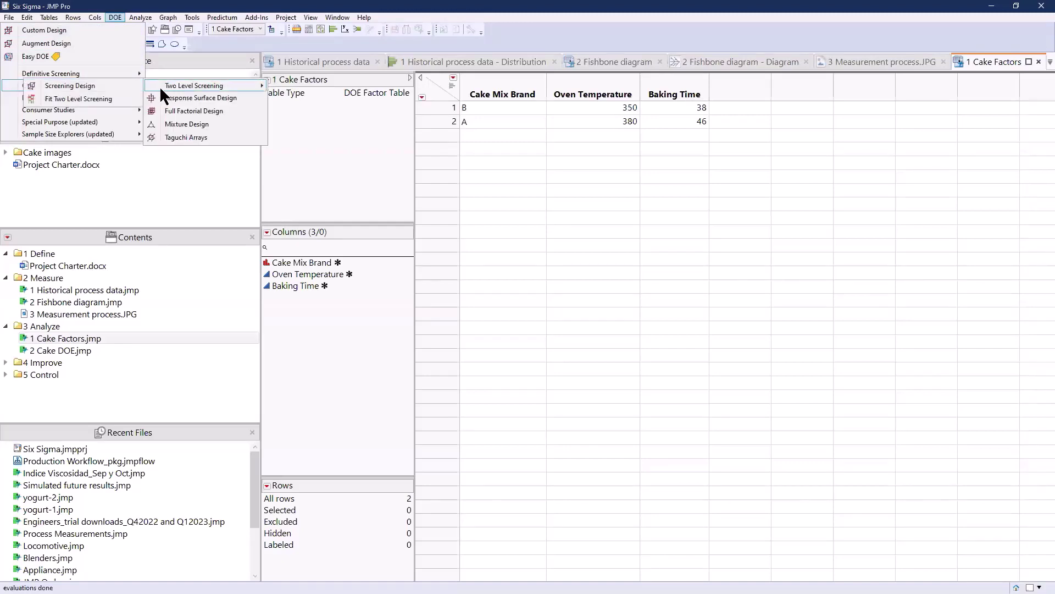
left_click(112, 87)
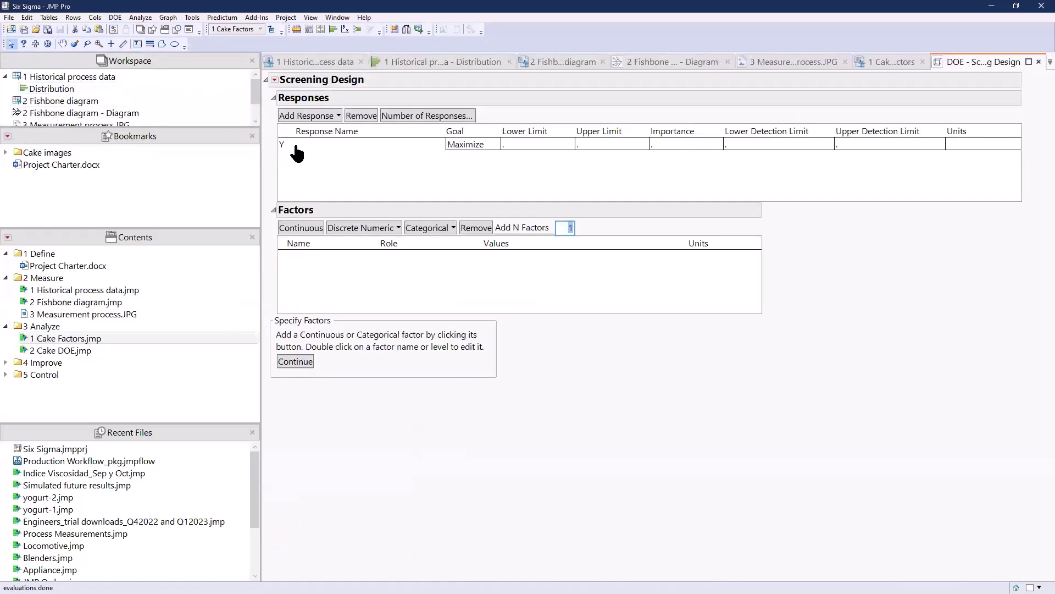
Rename the response Y to 'Moisture loss' and set its goal to Minimize.
double_click(357, 146)
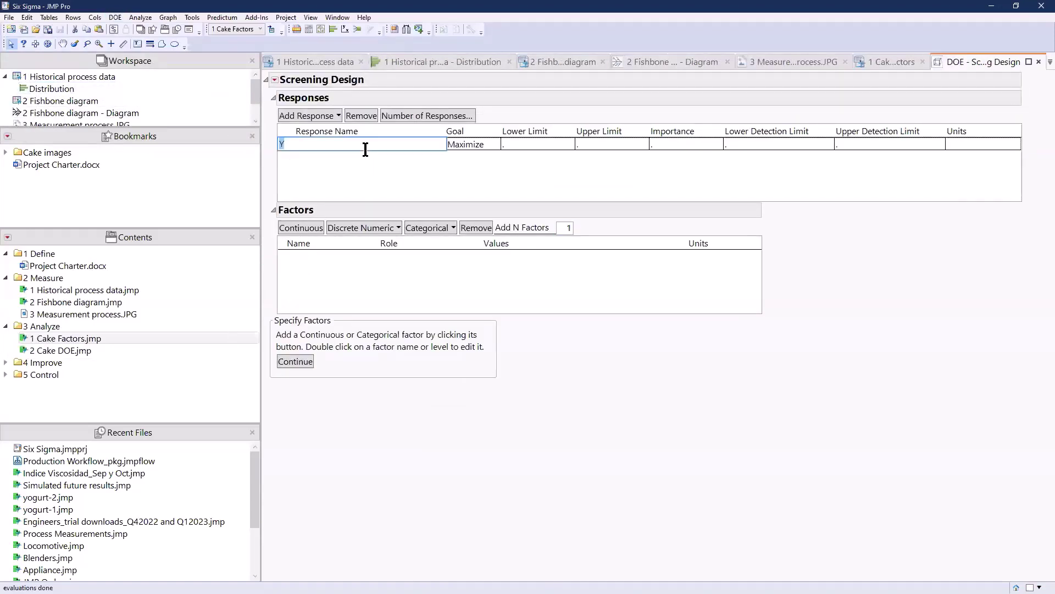
type("Moisture loss")
left_click(465, 143)
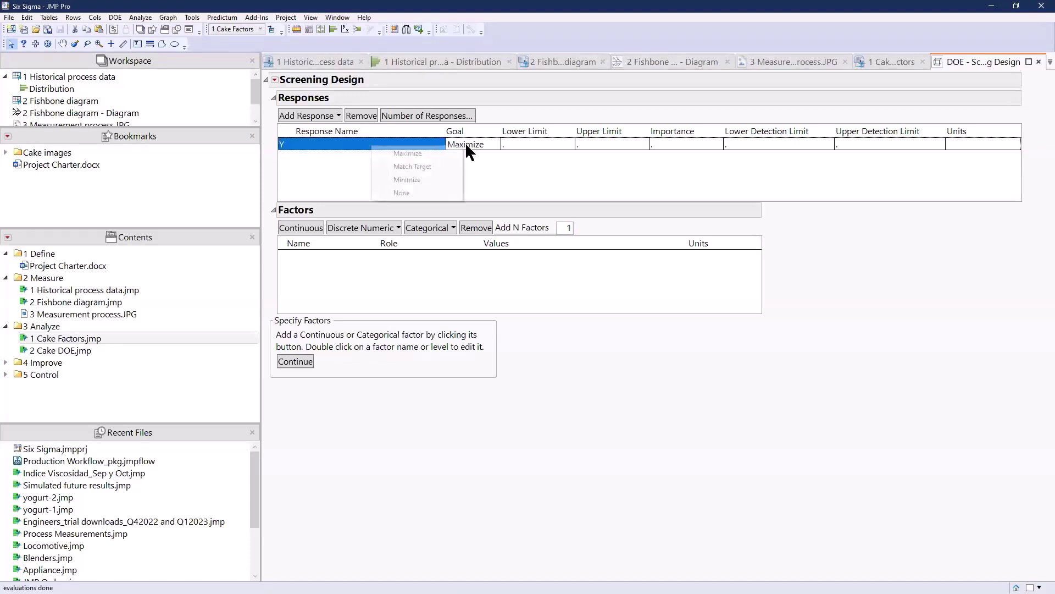
left_click(448, 179)
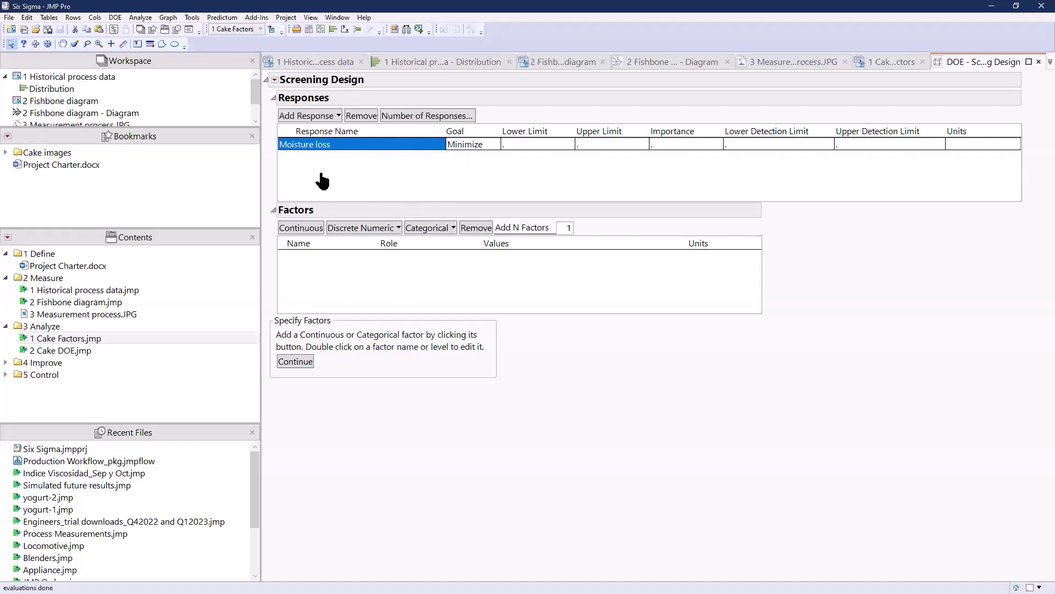
Load the saved Cake Mix Brand, Oven Temperature and Baking Time factors via Load Factors.
left_click(274, 81)
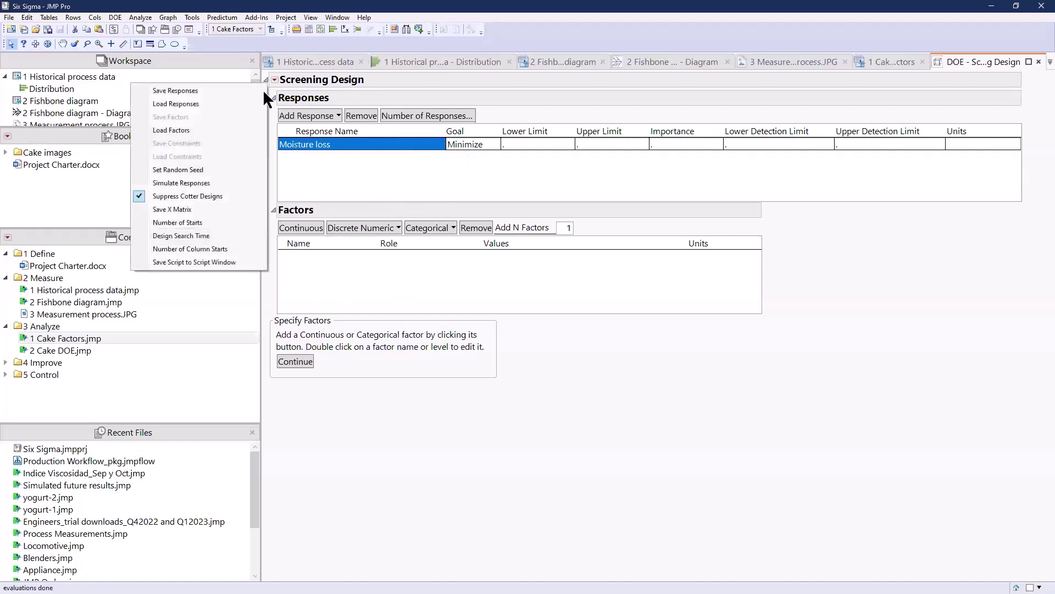
left_click(235, 131)
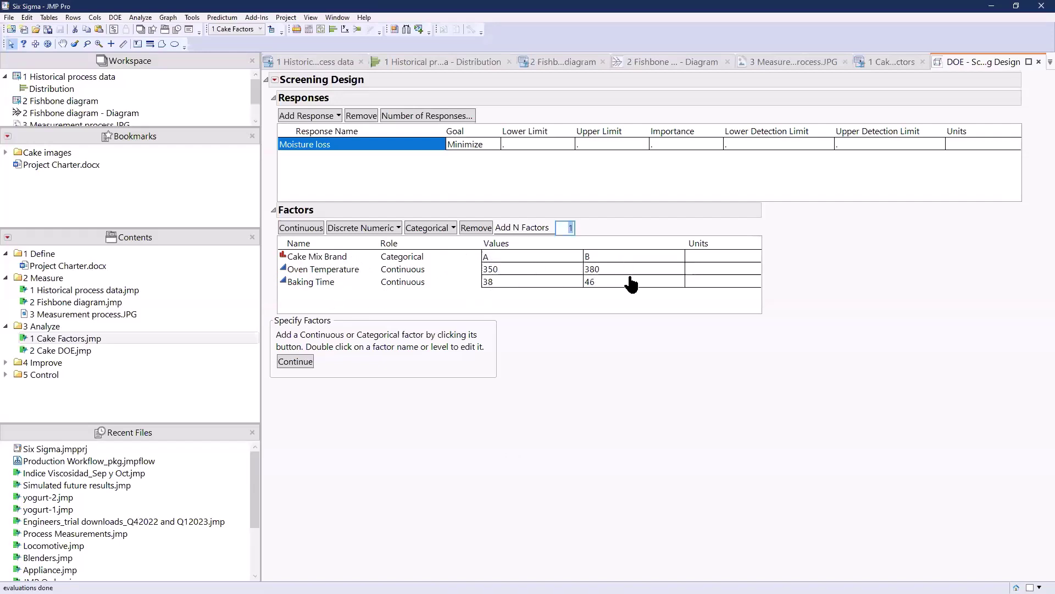
Continue past the factors, keeping the fractional factorial list option, to show the four-design Design List.
left_click(295, 363)
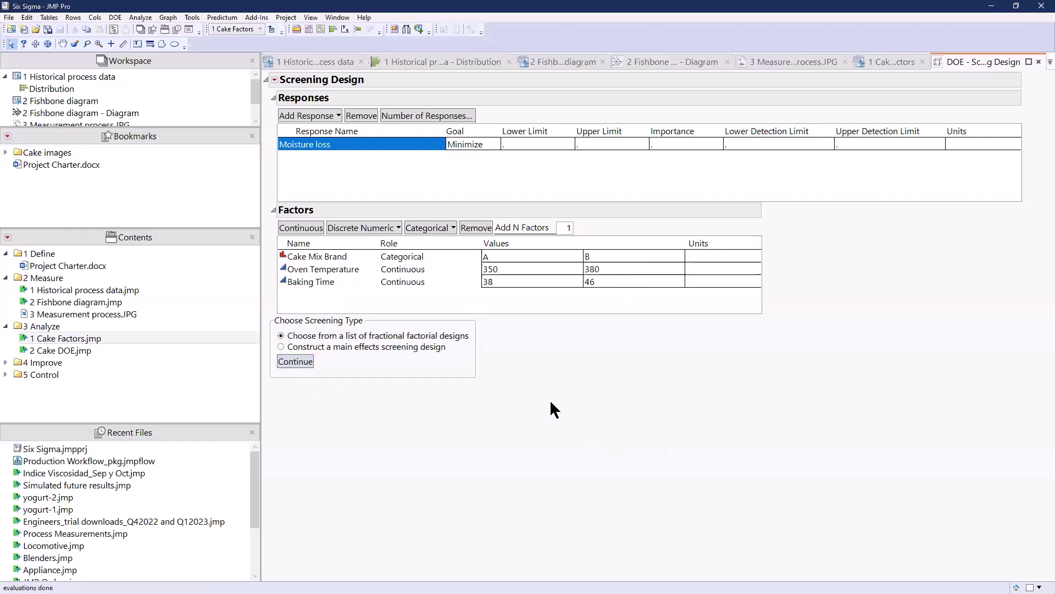
left_click_drag(559, 320, 558, 321)
left_click(295, 361)
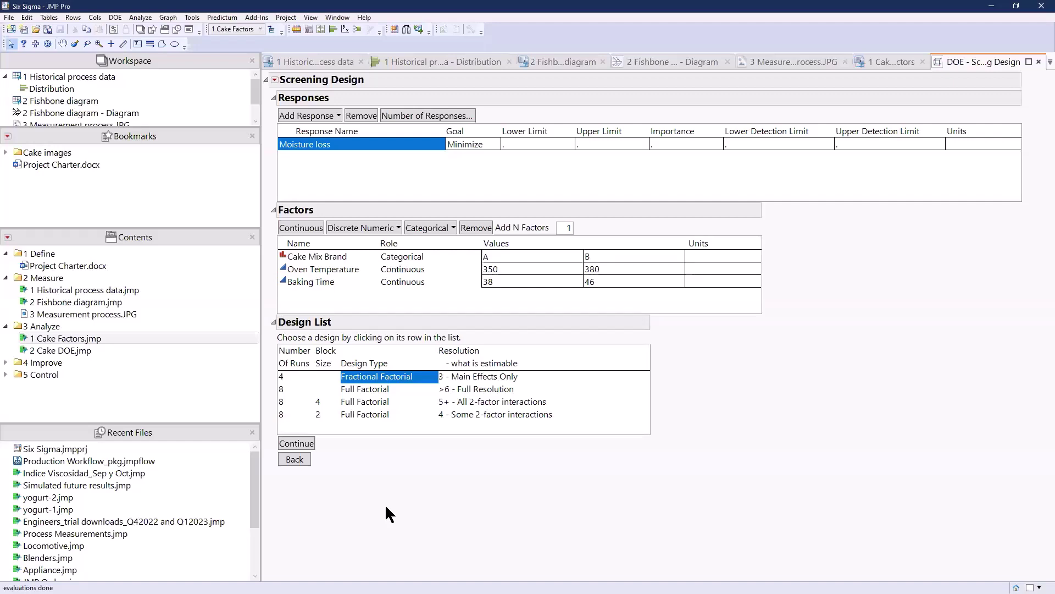
Pick the 8-run Full Factorial with block size 4 (resolution 5+) from the Design List.
mouse_move(386, 504)
left_mouse_down()
mouse_move(298, 475)
mouse_move(270, 399)
mouse_move(284, 342)
left_mouse_up()
mouse_move(309, 385)
left_mouse_down()
mouse_move(296, 403)
mouse_move(267, 405)
left_mouse_up()
left_click_drag(275, 374, 287, 383)
left_click_drag(408, 386, 524, 386)
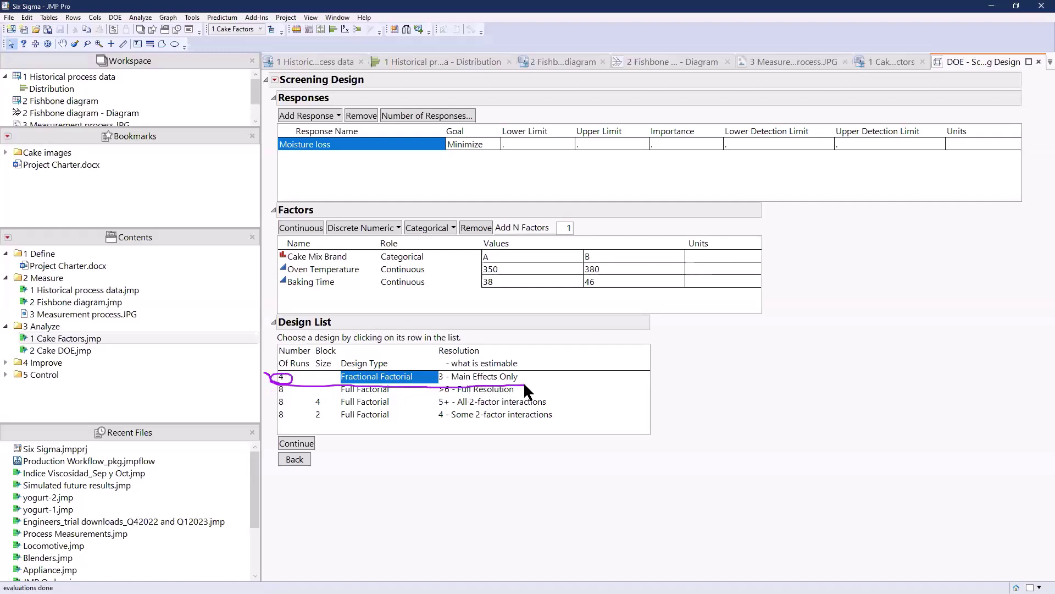
key("Escape")
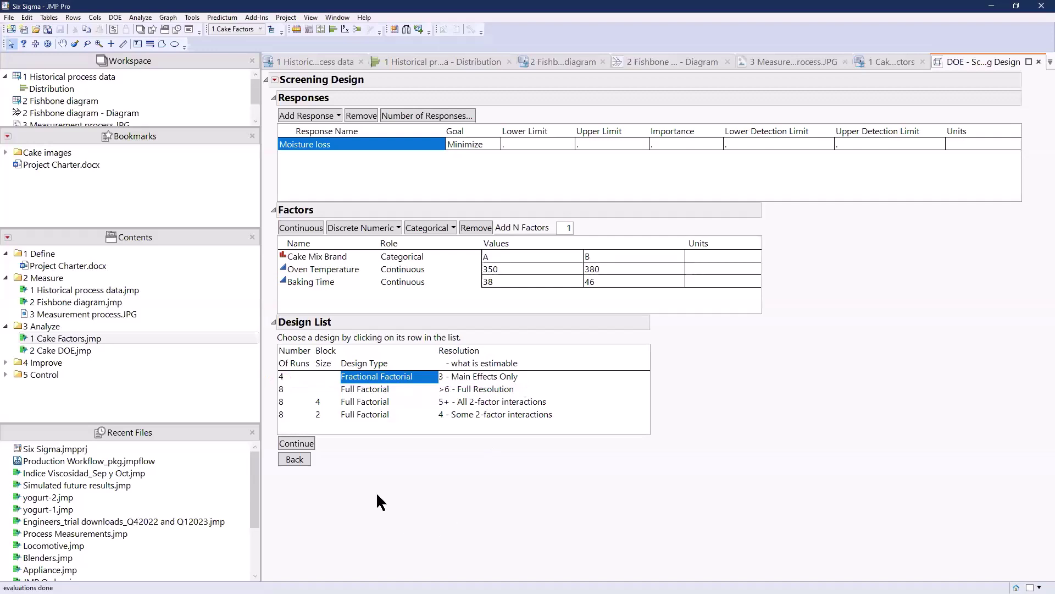
mouse_move(379, 531)
left_mouse_down()
mouse_move(268, 402)
mouse_move(290, 412)
left_mouse_up()
mouse_move(343, 519)
left_mouse_down()
mouse_move(351, 440)
mouse_move(339, 379)
mouse_move(315, 351)
left_mouse_up()
mouse_move(304, 400)
left_mouse_down()
mouse_move(318, 413)
mouse_move(341, 400)
mouse_move(296, 392)
left_mouse_up()
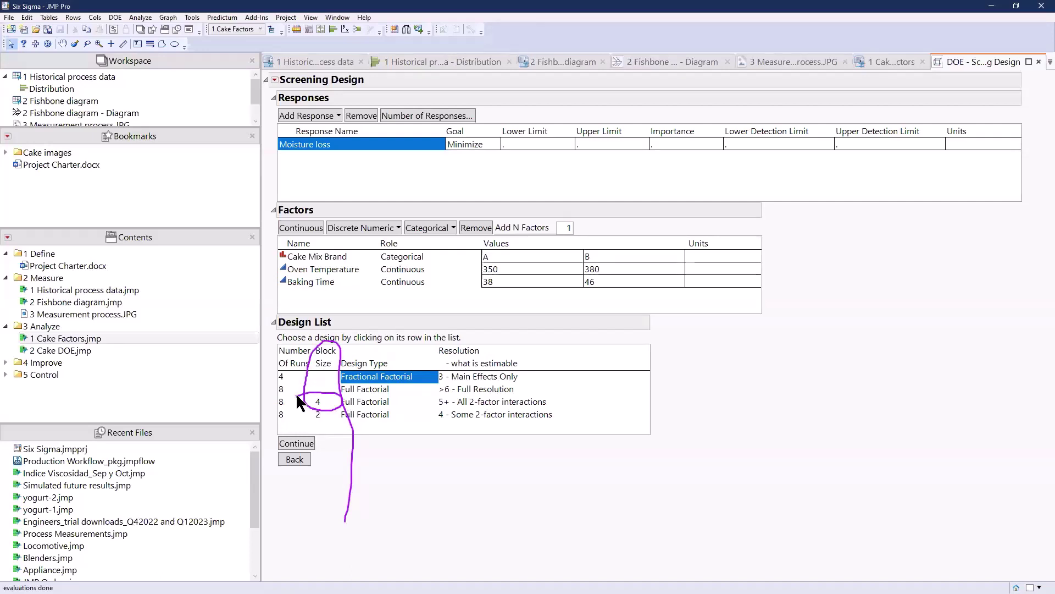
key("Escape")
left_click(319, 407)
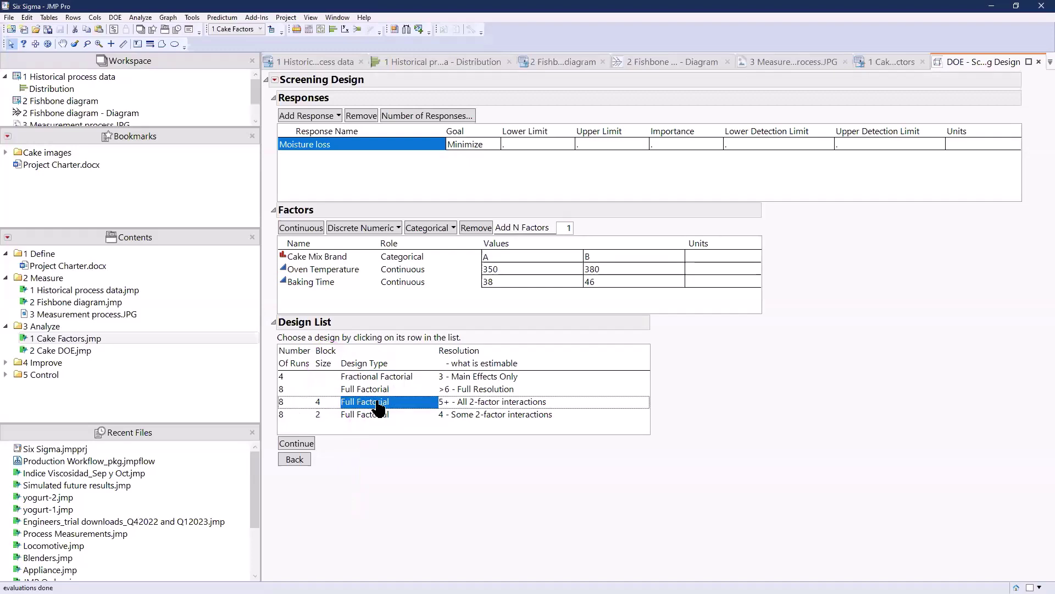
Continue with the blocked design, set 4 center points, and make the data table.
left_click(297, 444)
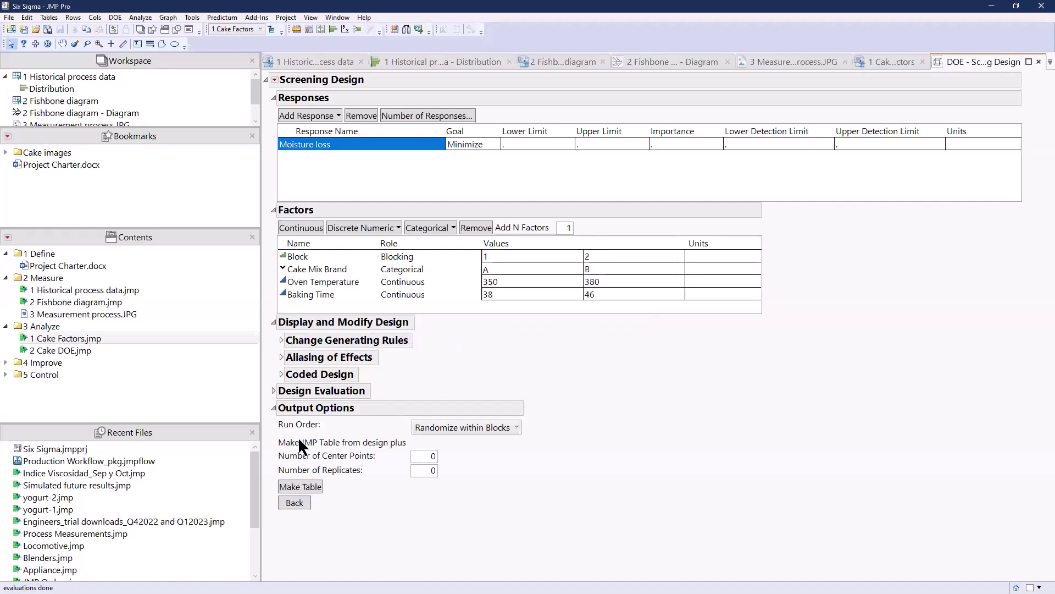
left_click_drag(536, 424, 595, 404)
left_click(437, 458)
type("4")
left_click(305, 488)
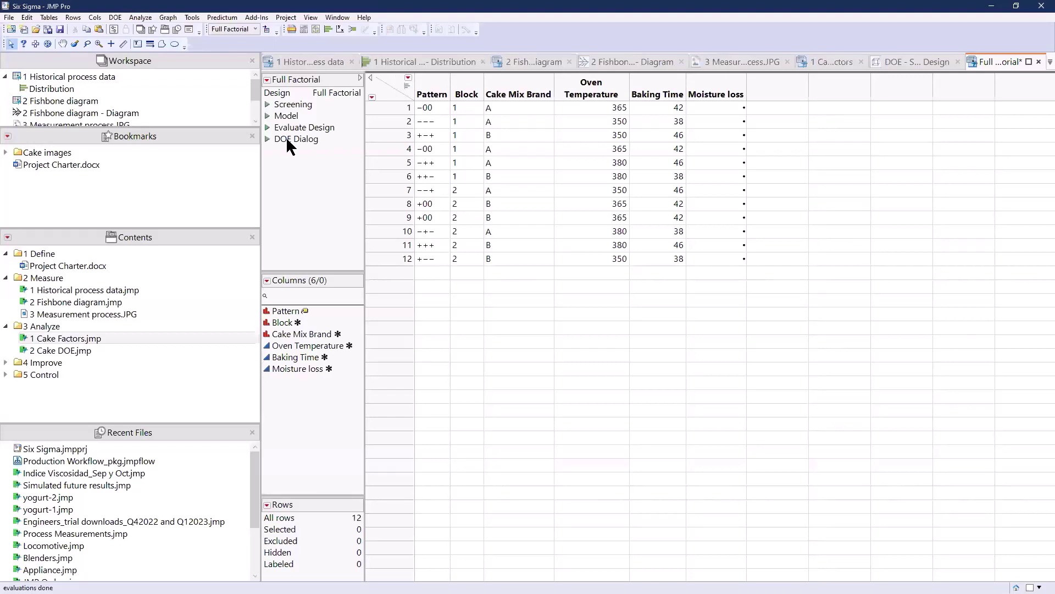
Open the DOE menu over the newly generated 12-run Full Factorial table.
left_click(114, 18)
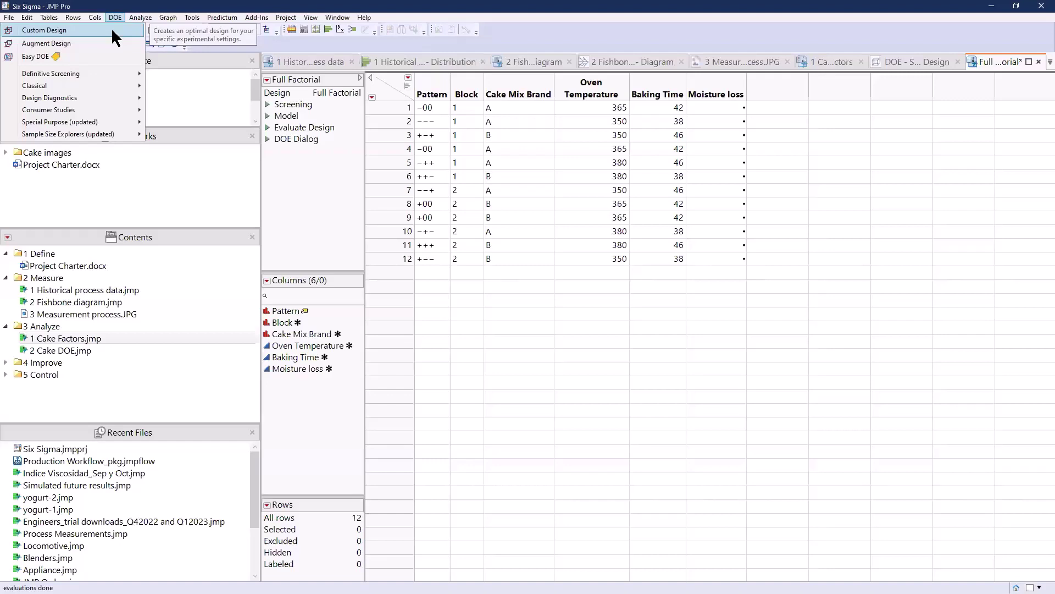
Dismiss the DOE menu and select the Pattern, Cake Mix Brand, Oven Temperature and Baking Time columns, then row 2.
left_click(322, 249)
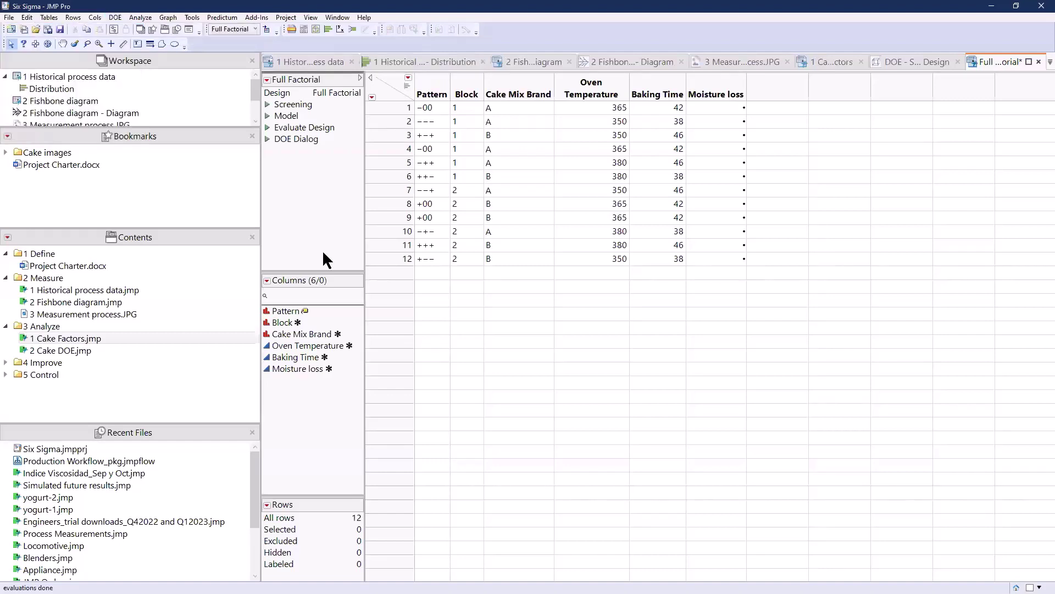
left_click(427, 90)
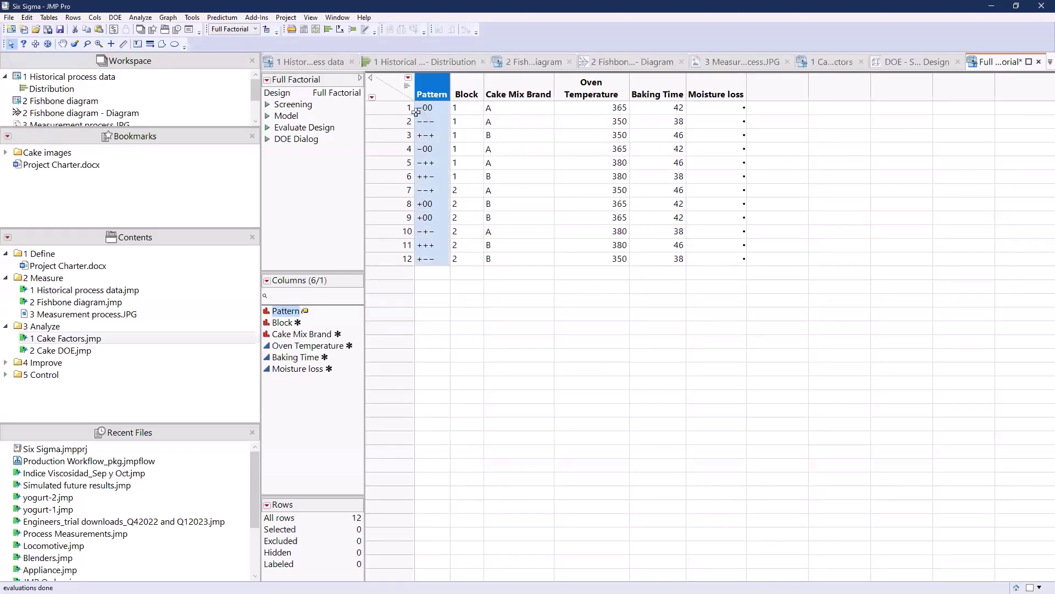
left_click(511, 92)
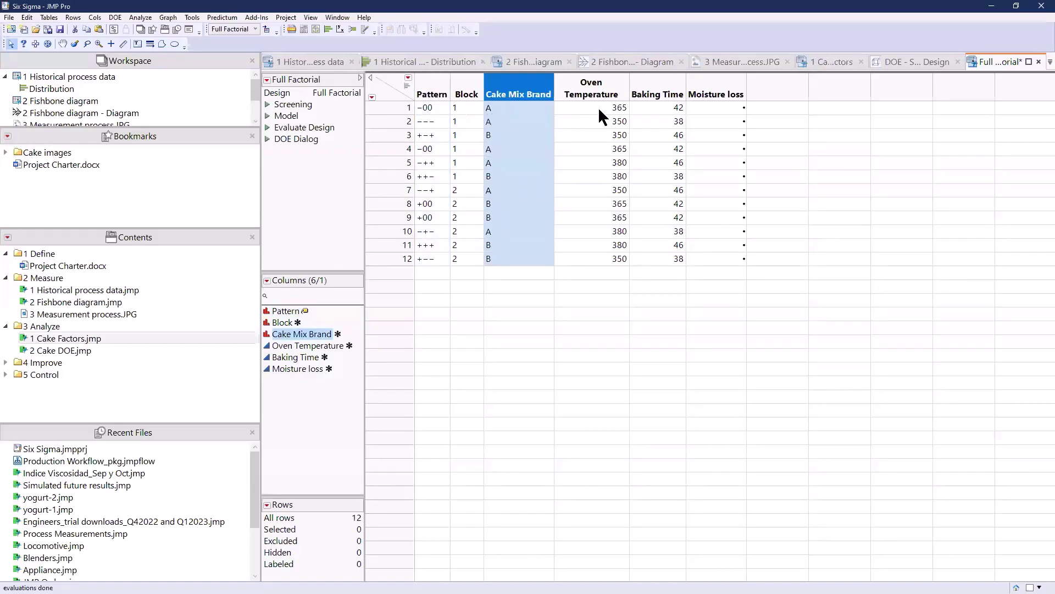
left_click(616, 108)
left_click(677, 109)
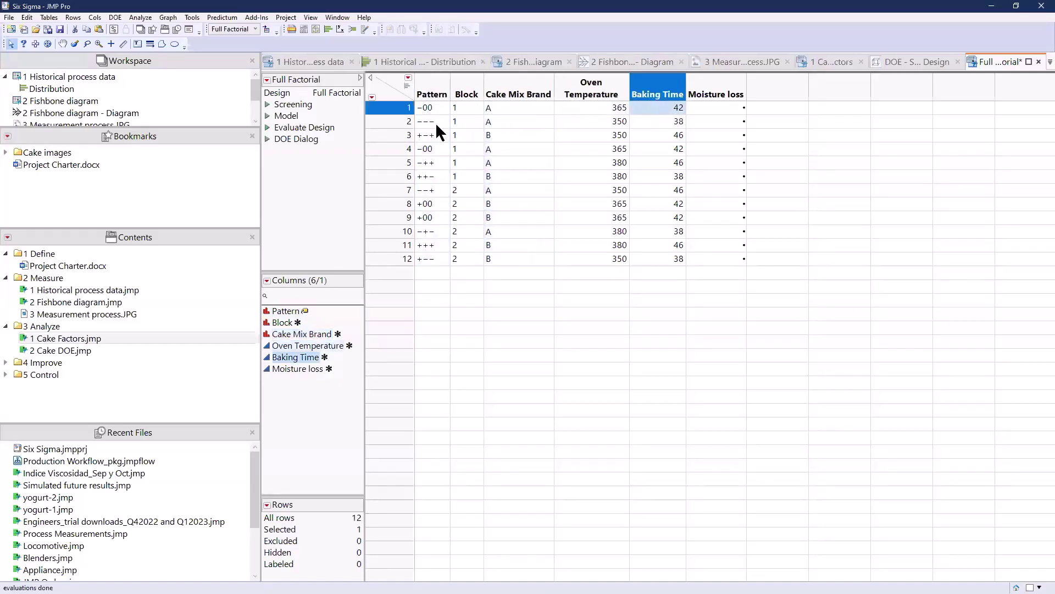
left_click(408, 121)
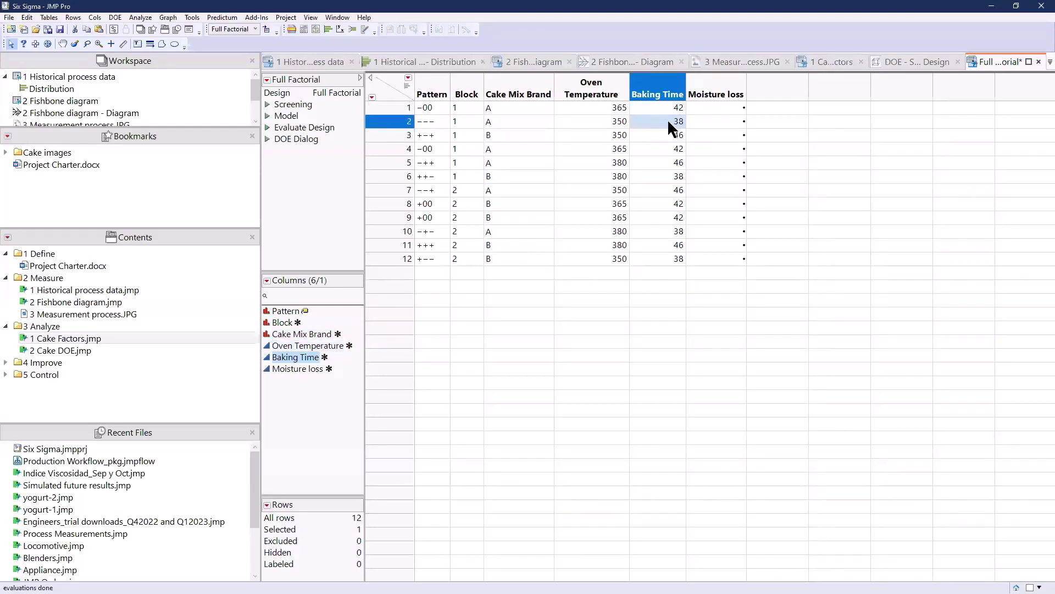
left_click(393, 81)
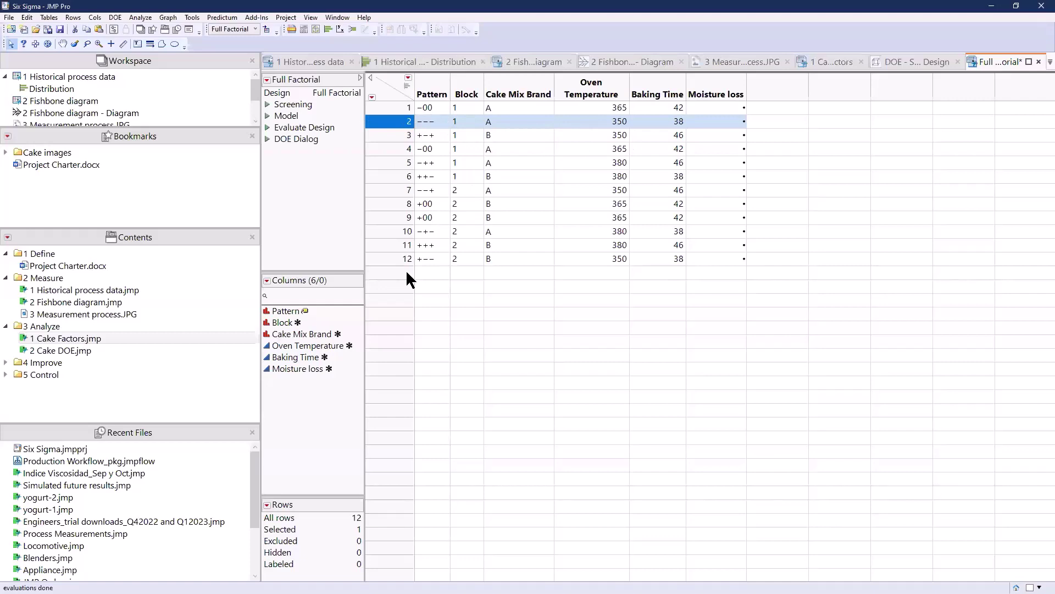
Turn on header graphs and select the six Block 1 runs, then the six Block 2 runs.
left_click(407, 86)
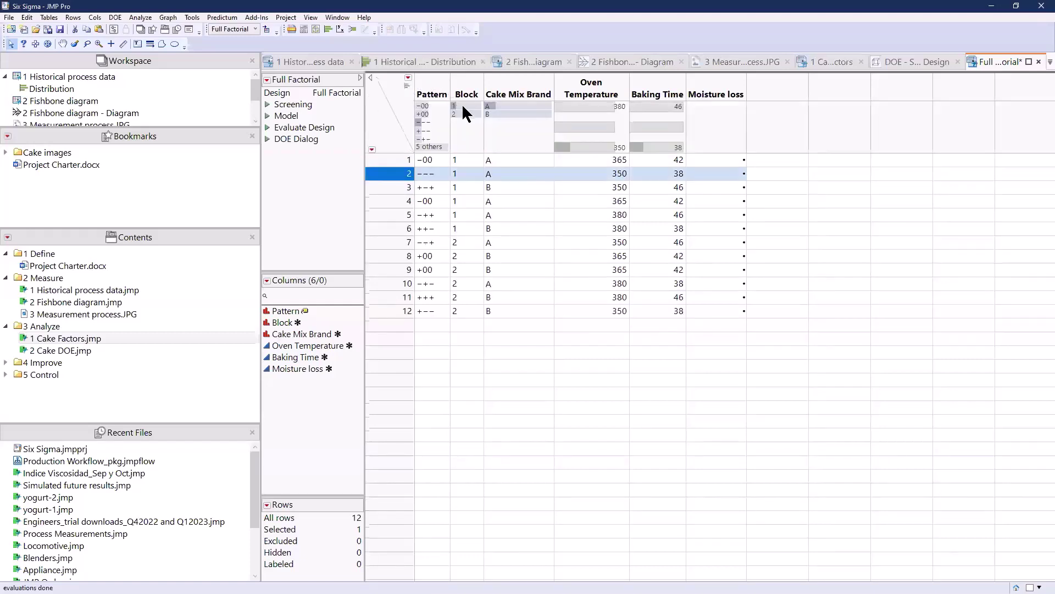
left_click(463, 106)
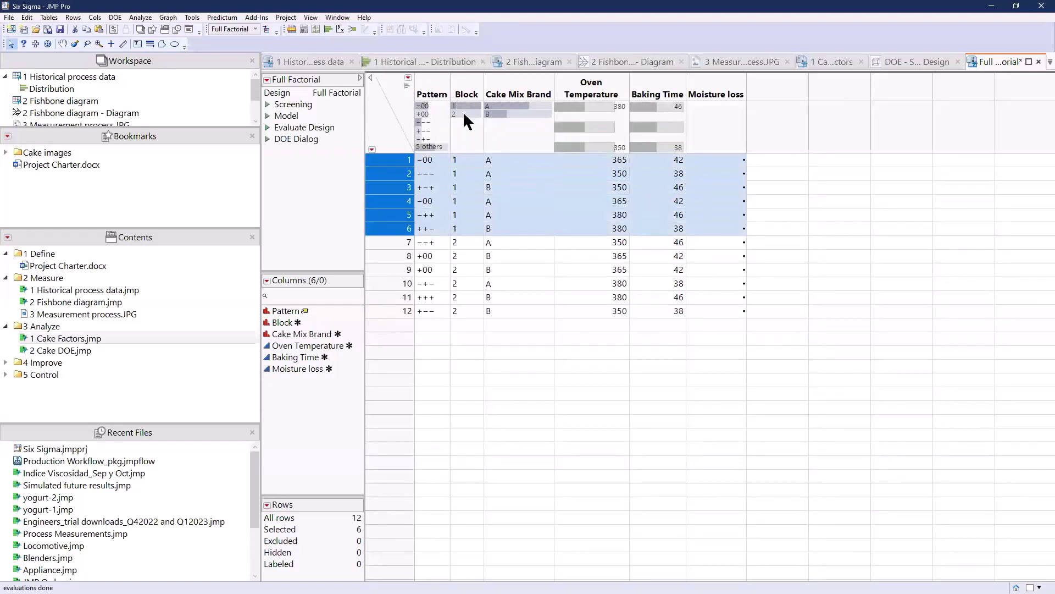
left_click(462, 113)
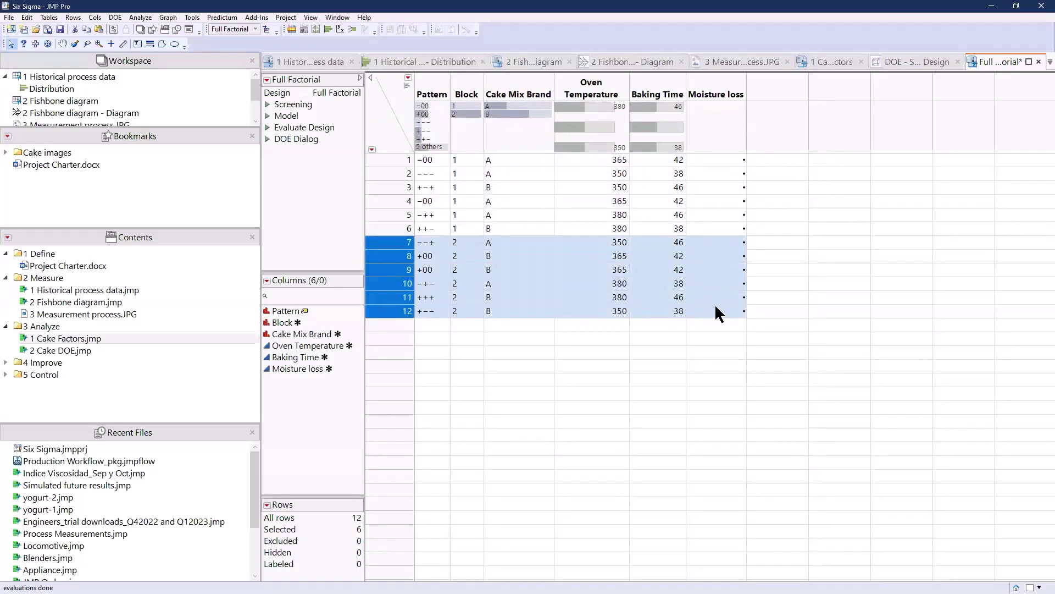
Open 2 Cake DOE.jmp and select its eight Corner and four Center runs via the Ctr Pt header graph.
double_click(63, 353)
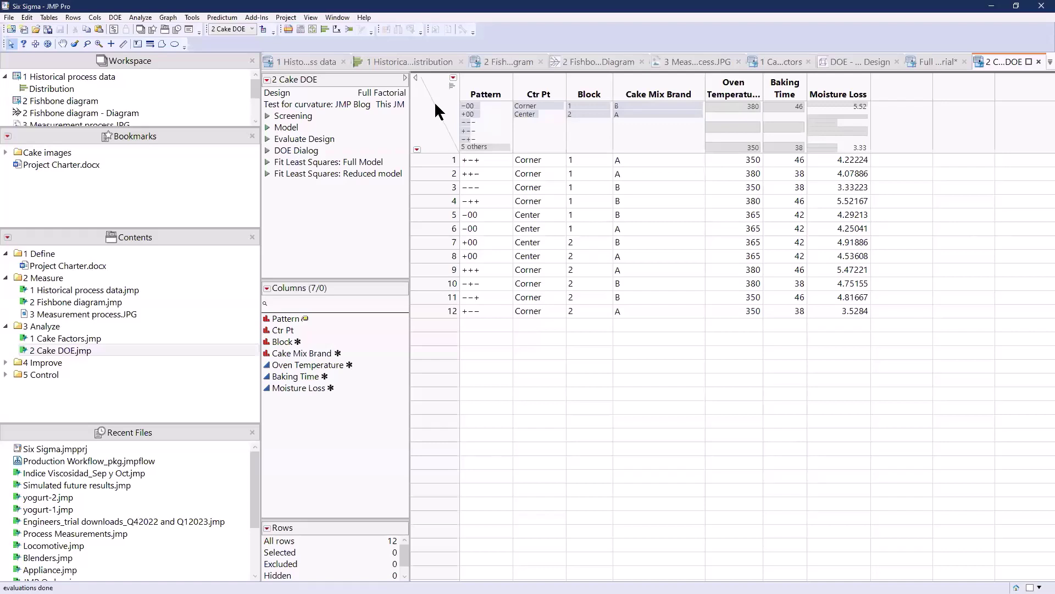
left_click(539, 90)
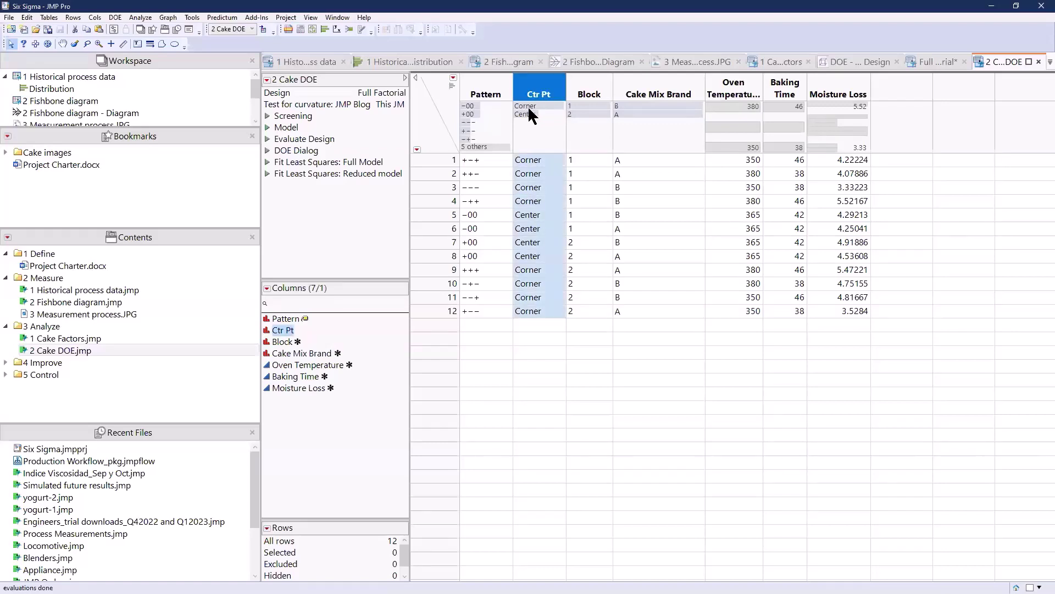
left_click(529, 107)
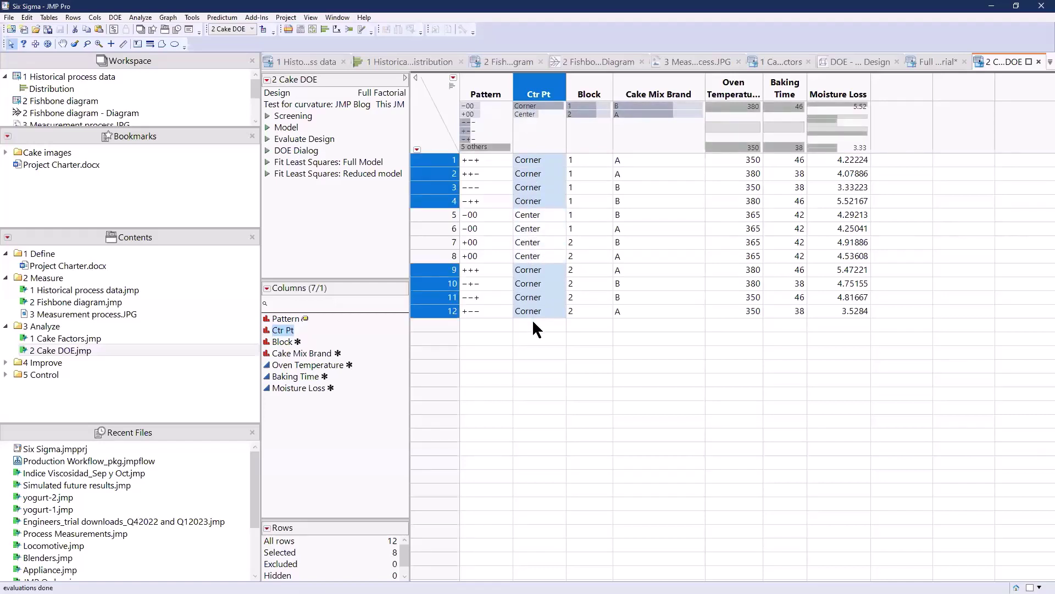
left_click(527, 113)
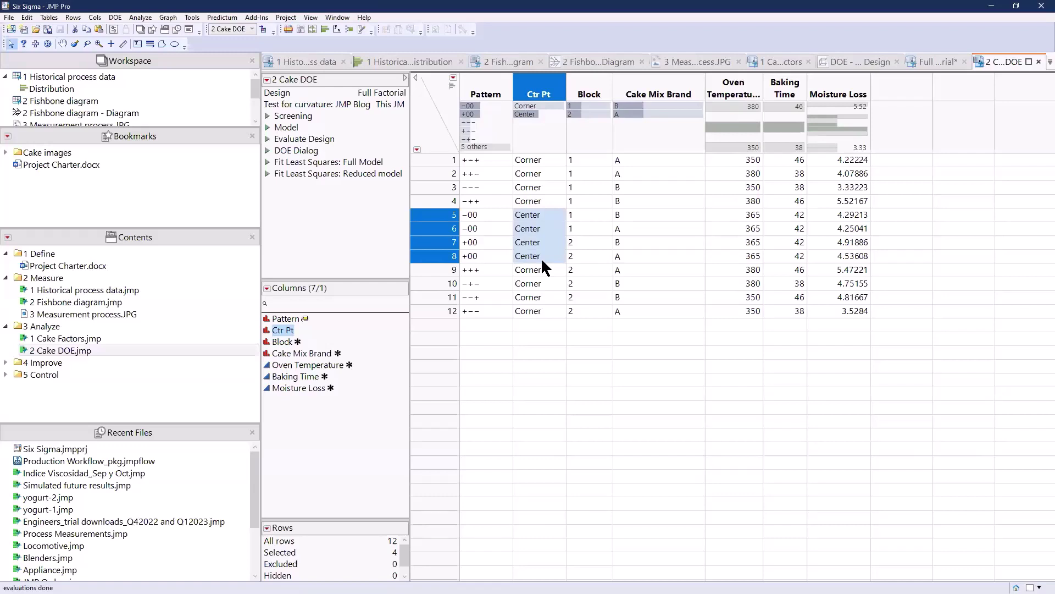
Read the 'Test for curvature: JMP Blog' table note and close it.
double_click(330, 109)
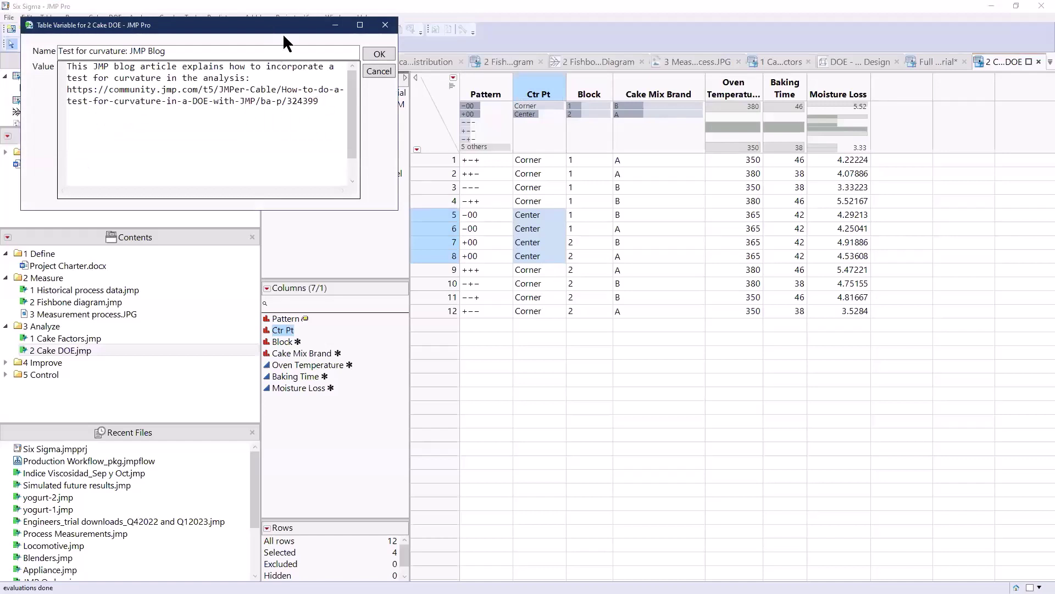
left_click_drag(283, 35, 503, 122)
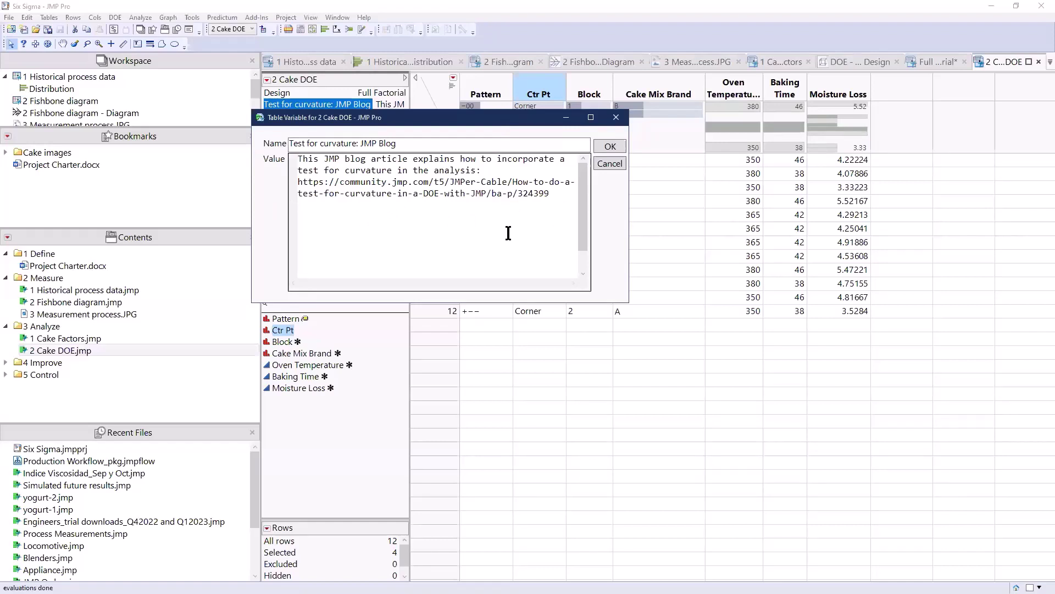
left_click(617, 117)
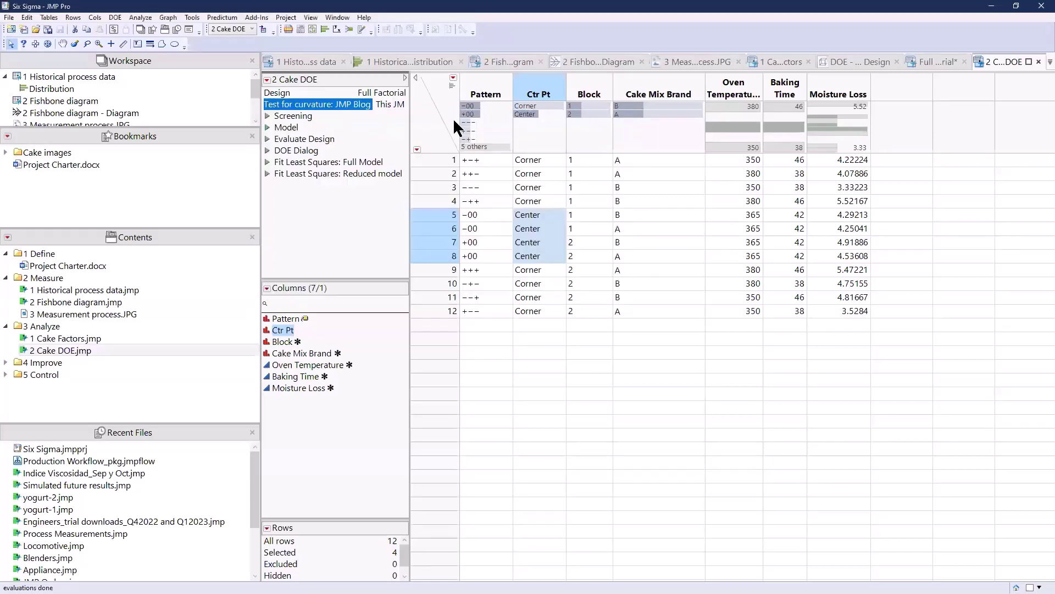
Open the saved Model specification, add Ctr Pt next to the Block term, and run the Moisture Loss fit.
left_click(267, 128)
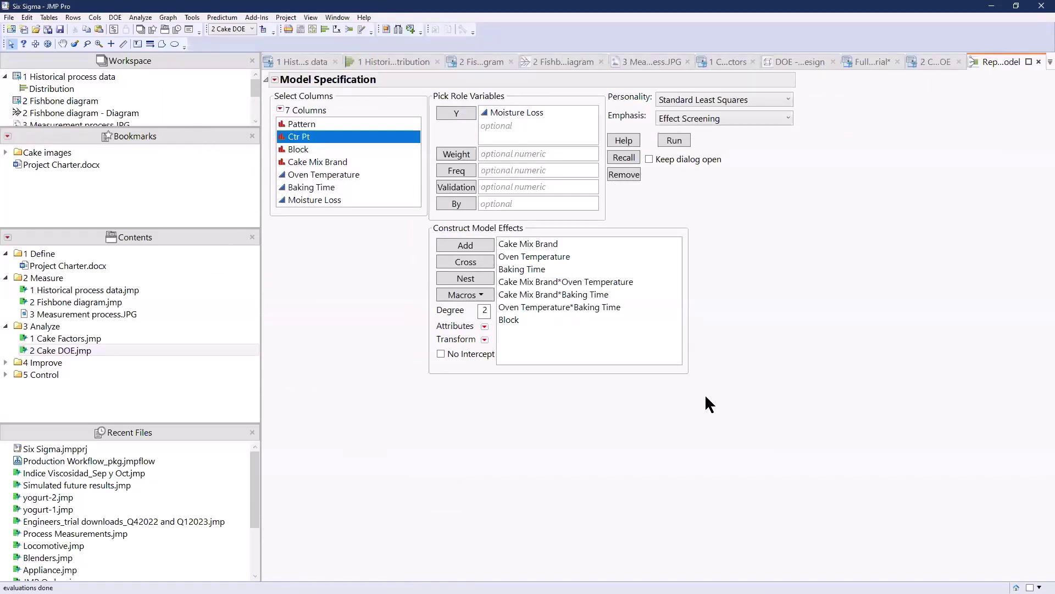
mouse_move(754, 247)
left_mouse_down()
mouse_move(698, 226)
mouse_move(522, 219)
left_mouse_up()
left_click_drag(480, 258, 491, 316)
mouse_move(601, 333)
left_mouse_down()
mouse_move(661, 284)
mouse_move(653, 216)
left_mouse_up()
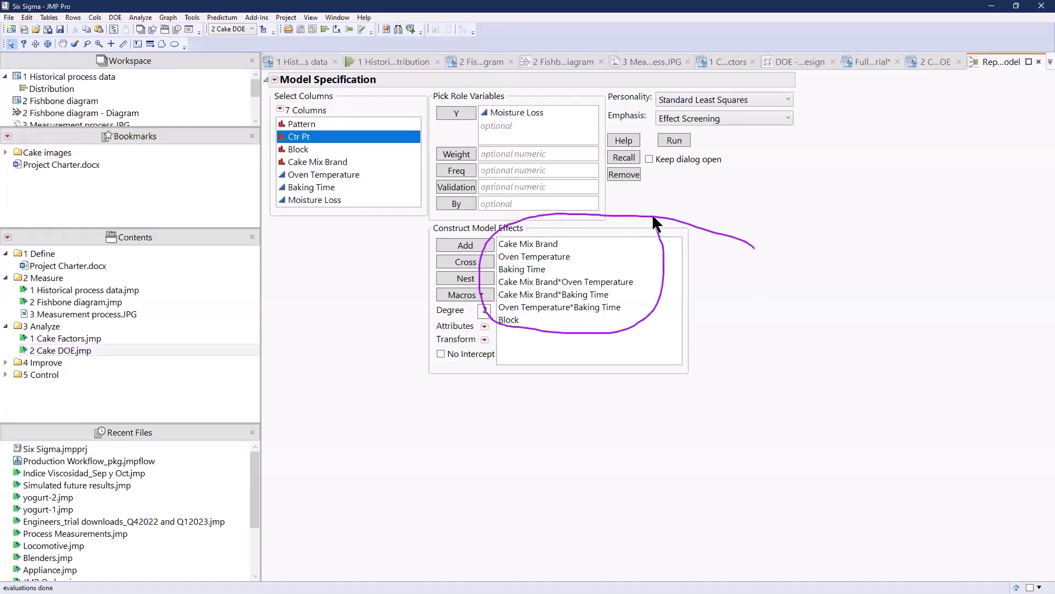
left_click(516, 281)
left_click(510, 320)
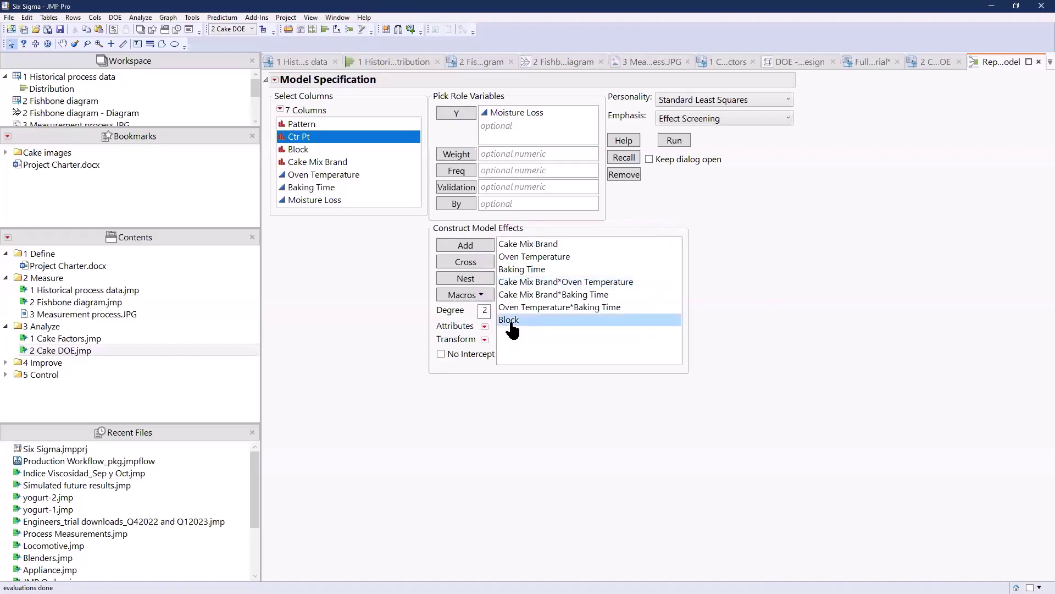
left_click(496, 330)
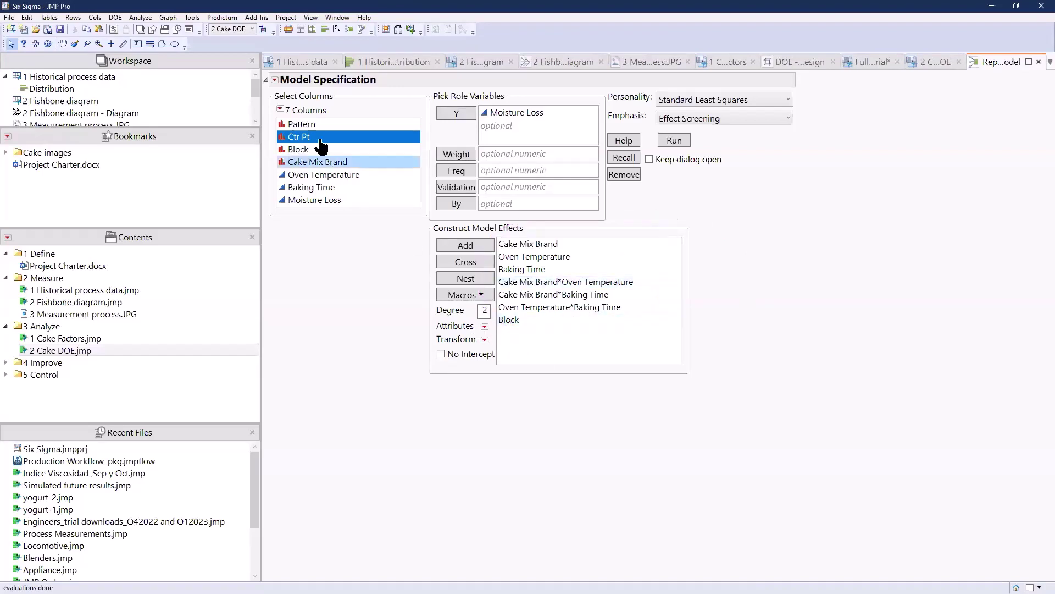
left_click(468, 253)
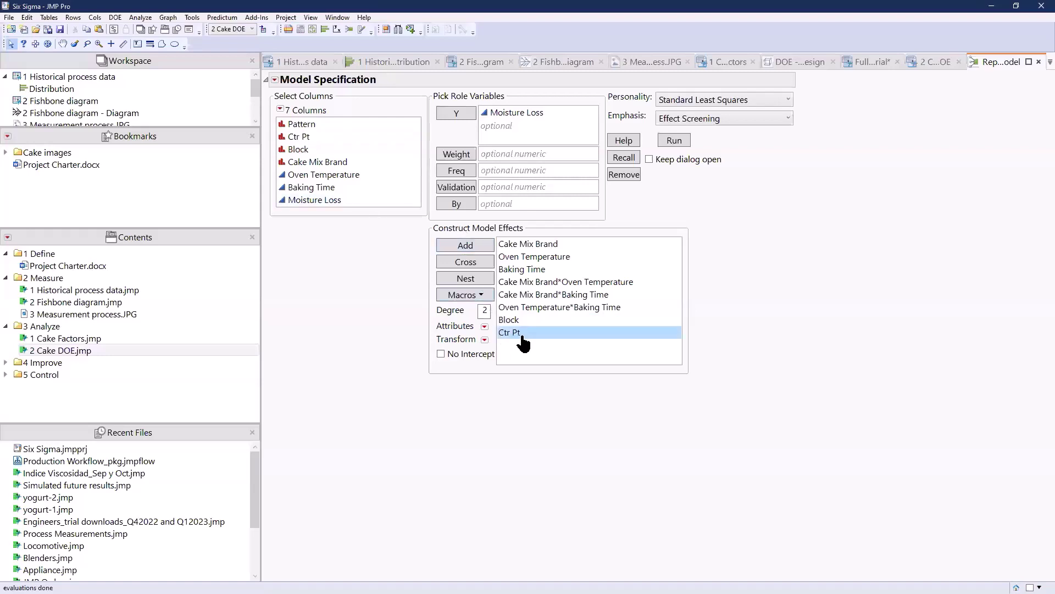
left_click(673, 141)
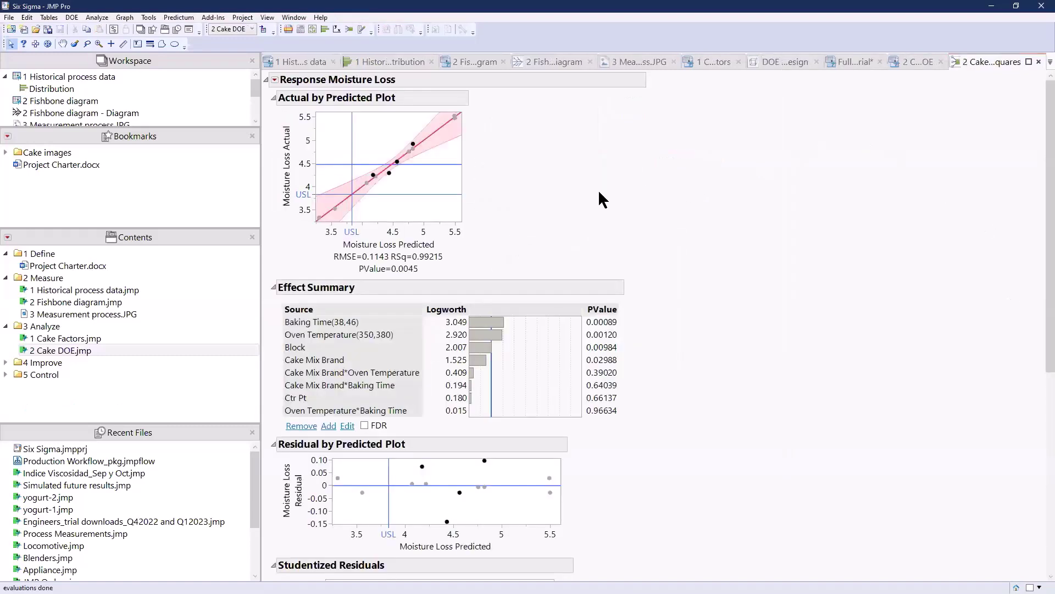
Highlight the RSq of 0.99215 and the Effect Summary's 0.96634 p-value for Oven Temperature*Baking Time.
mouse_move(598, 190)
left_mouse_down()
mouse_move(500, 175)
mouse_move(503, 155)
mouse_move(483, 181)
mouse_move(543, 223)
left_mouse_up()
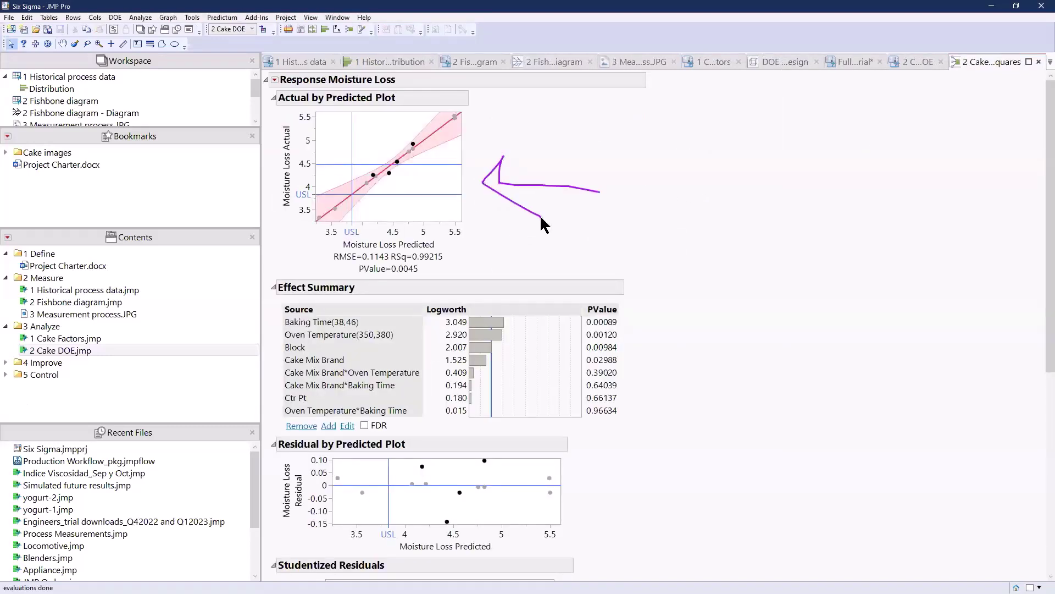
key("Escape")
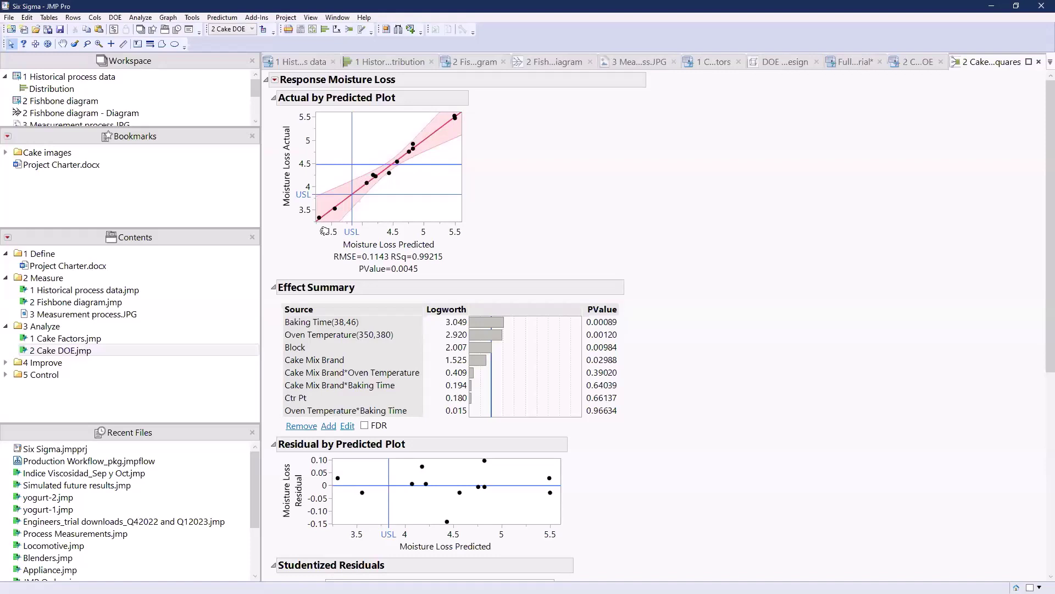
mouse_move(536, 249)
left_mouse_down()
mouse_move(402, 246)
mouse_move(409, 260)
mouse_move(453, 246)
left_mouse_up()
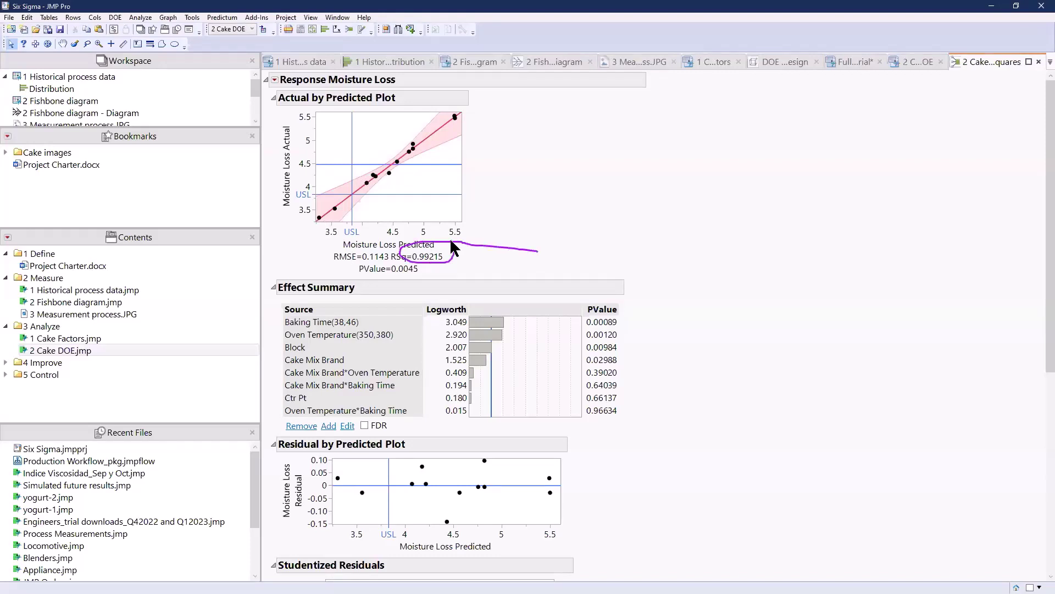
scroll(751, 298, "down", 3)
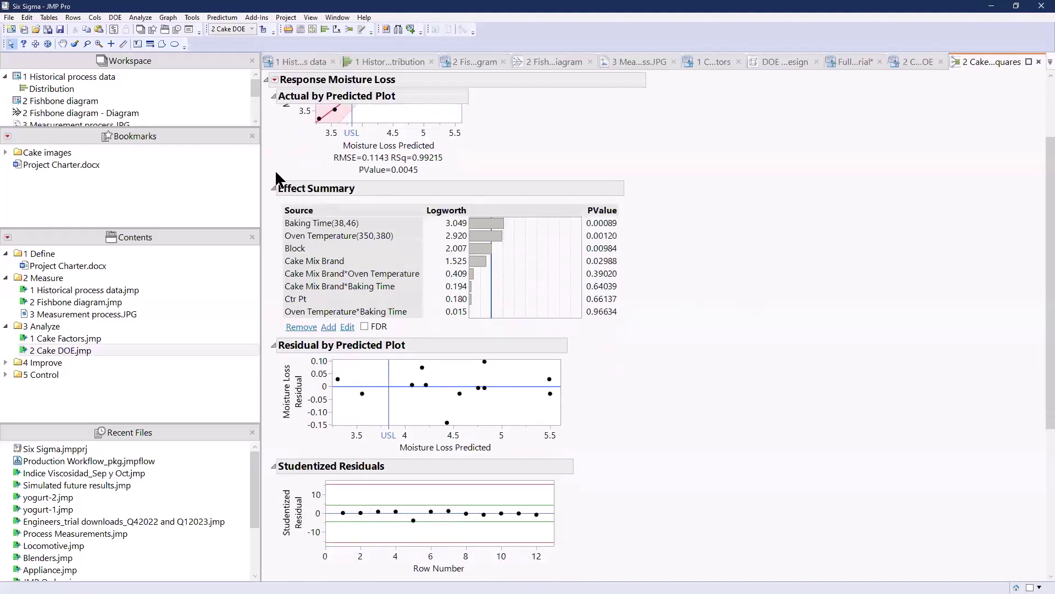
left_click_drag(329, 204, 272, 174)
left_click_drag(581, 314, 634, 325)
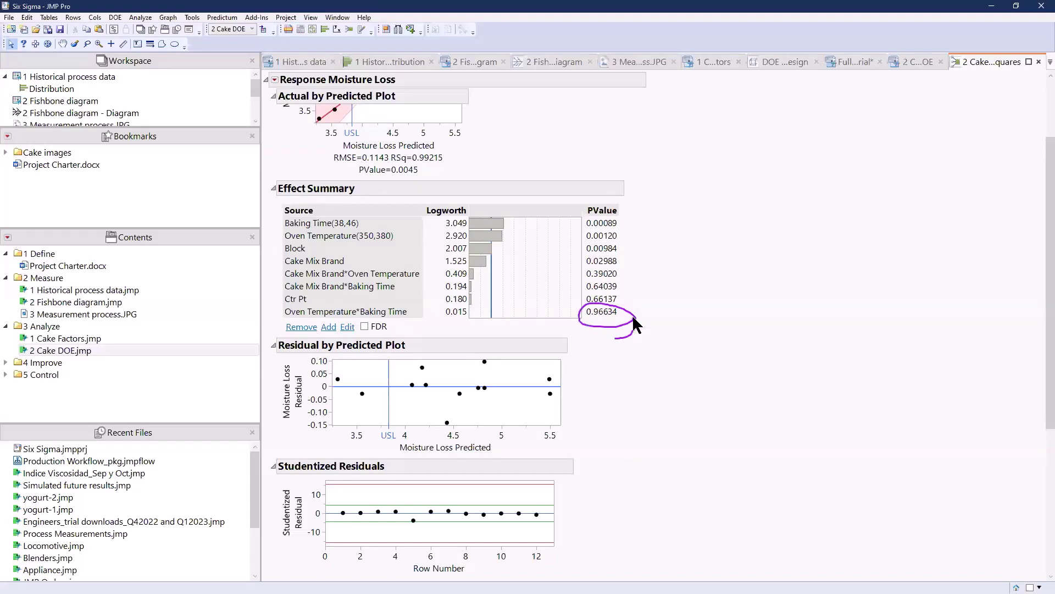
Remove Oven Temperature*Baking Time, then Ctr Pt (p 0.60600), leaving RSq 0.99153.
left_click(315, 311)
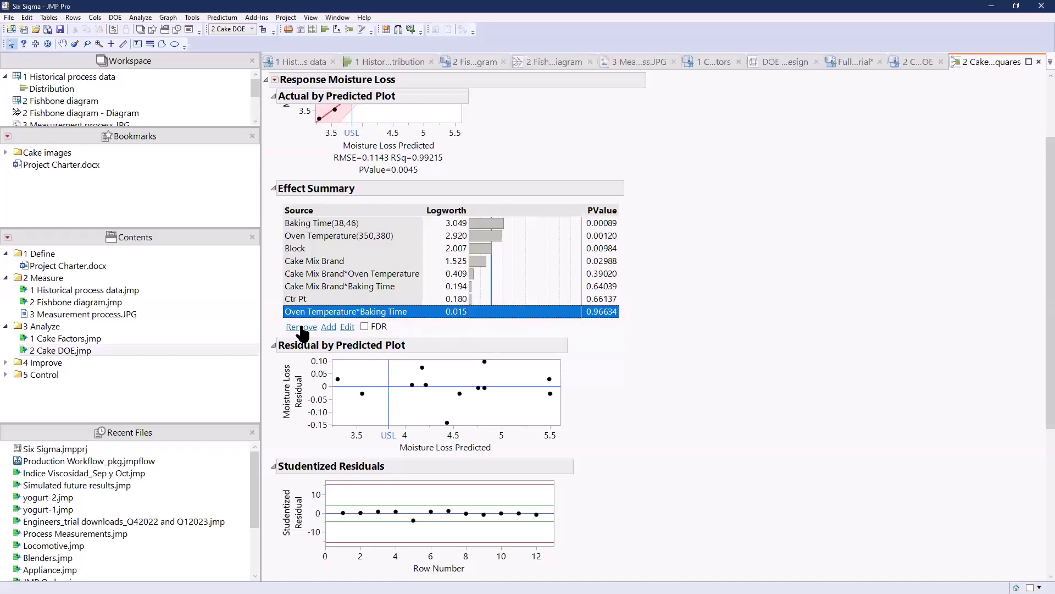
left_click(302, 326)
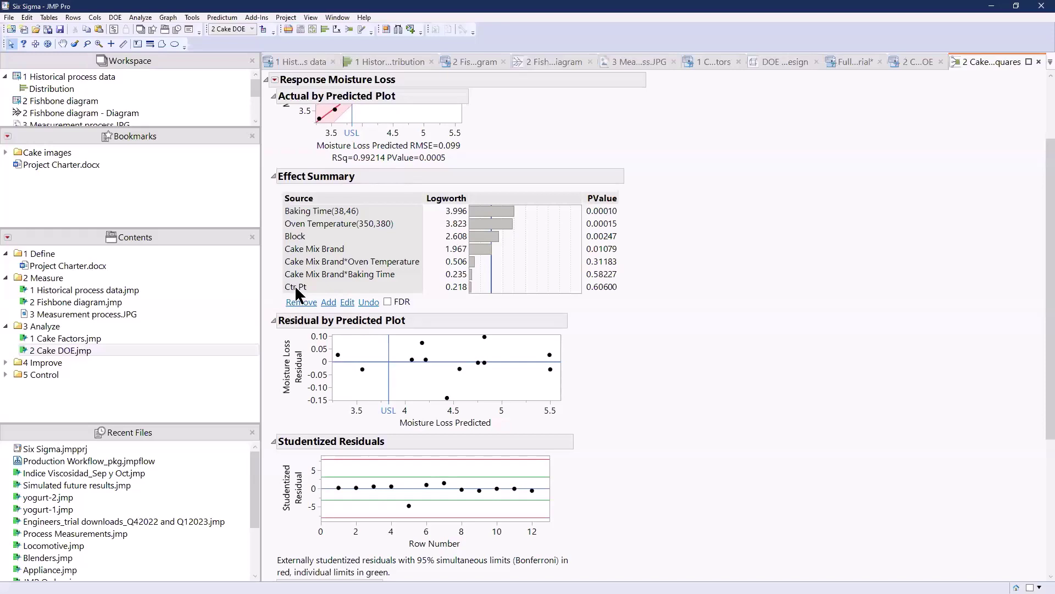
left_click(296, 287)
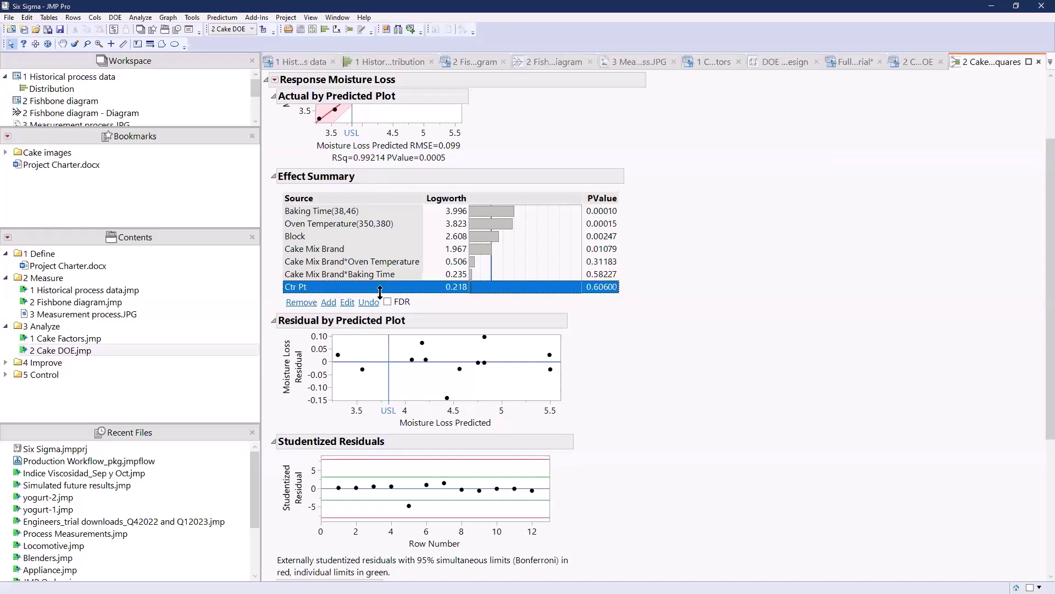
mouse_move(600, 306)
left_mouse_down()
mouse_move(638, 295)
mouse_move(635, 284)
mouse_move(586, 270)
left_mouse_up()
left_click(301, 303)
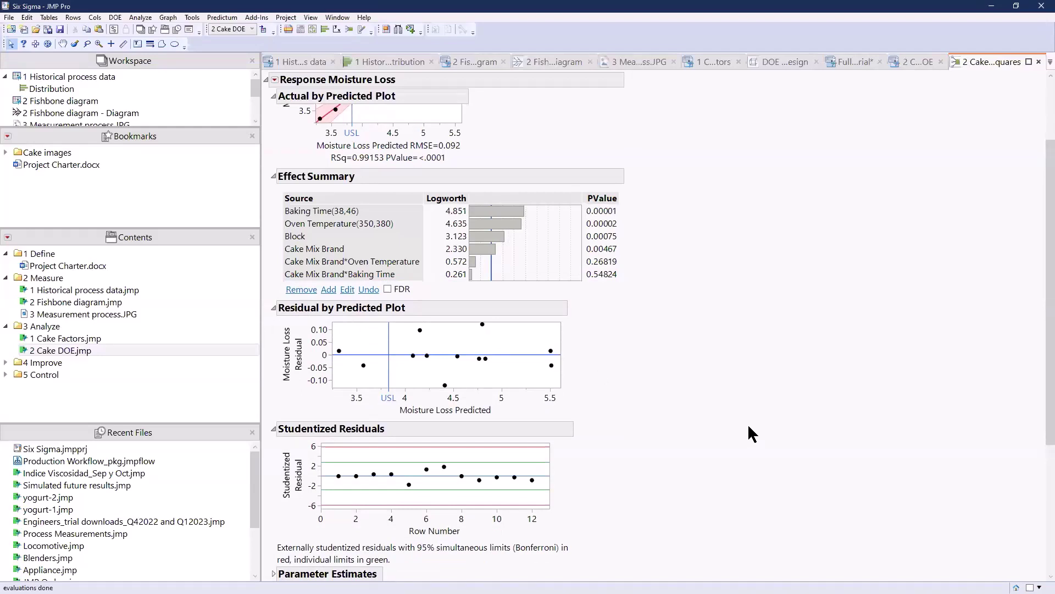
left_click(6, 362)
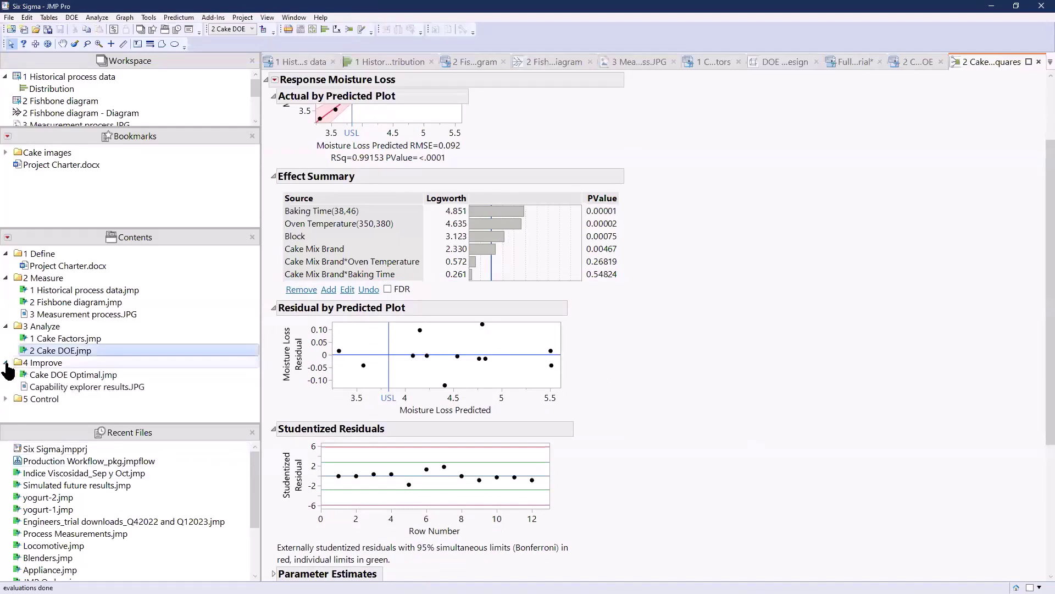
Open Cake DOE Optimal.jmp, run its Optimal settings script, and review the four remaining effects.
double_click(97, 376)
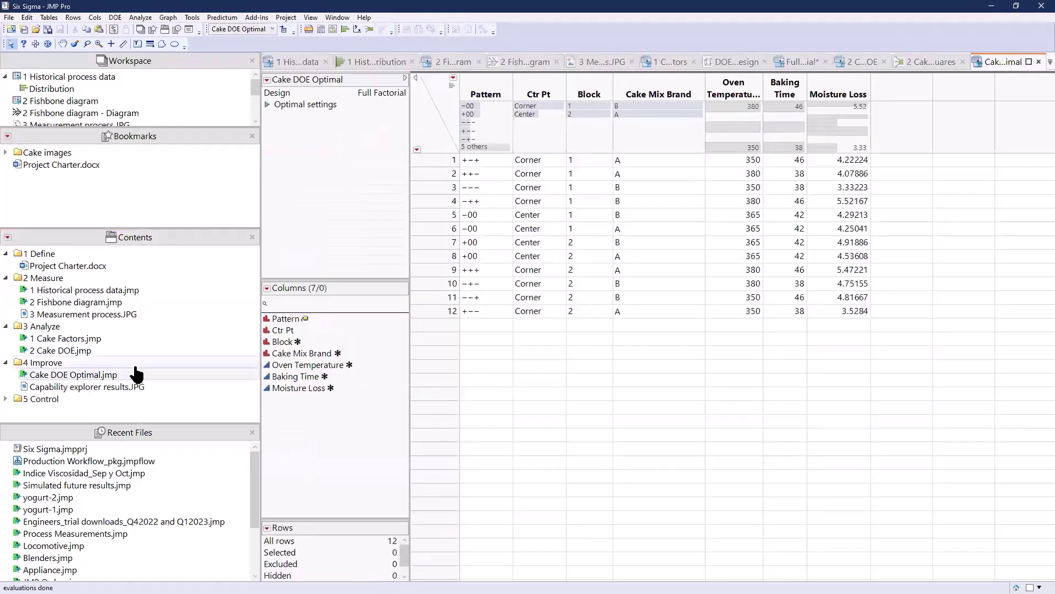
left_click(268, 105)
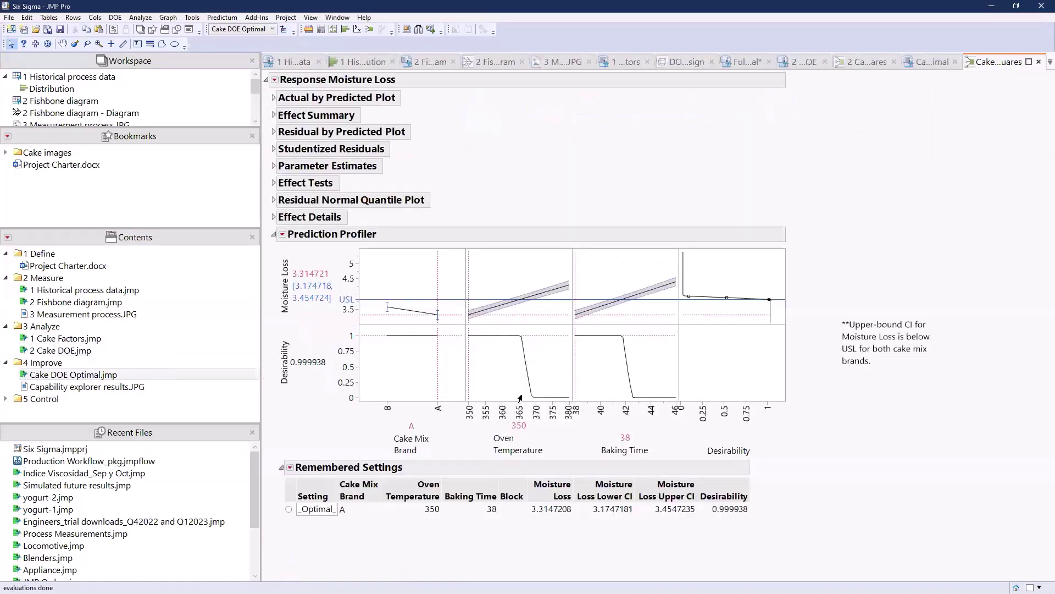
left_click(273, 116)
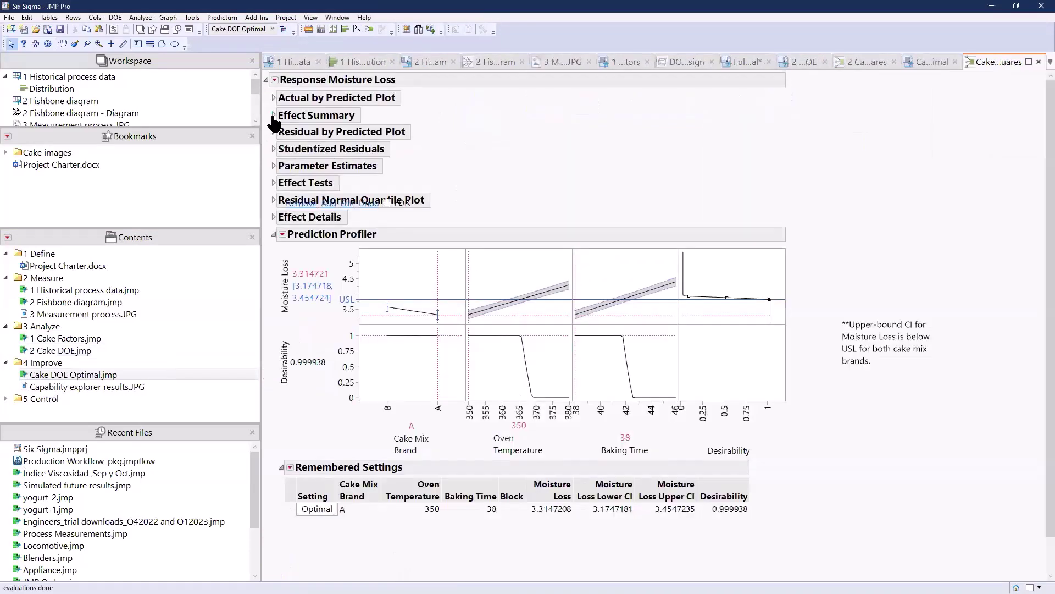
mouse_move(630, 171)
left_mouse_down()
mouse_move(479, 113)
mouse_move(308, 133)
mouse_move(262, 162)
mouse_move(481, 228)
left_mouse_up()
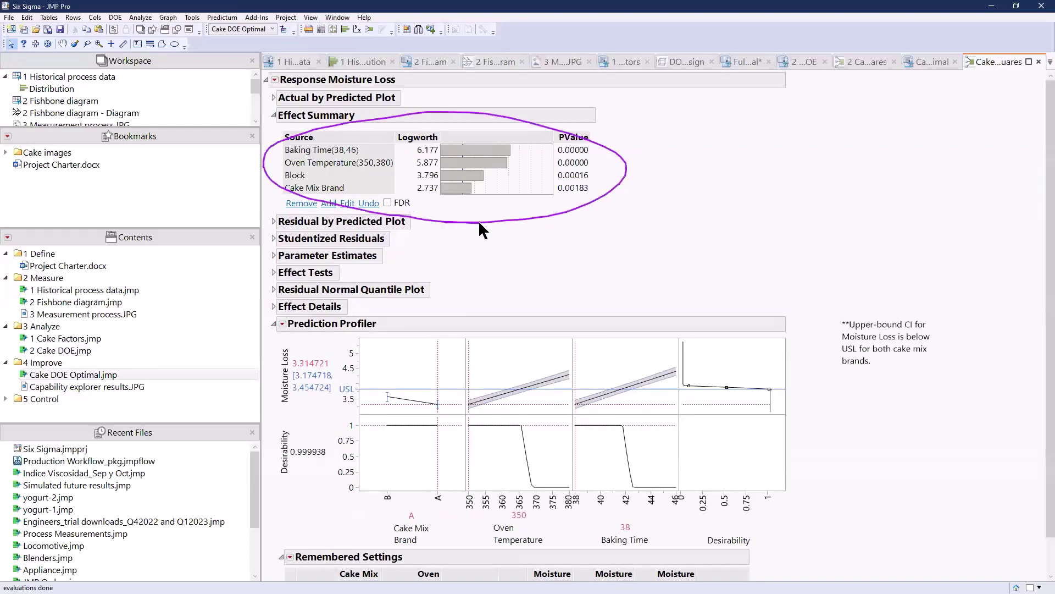
key("Escape")
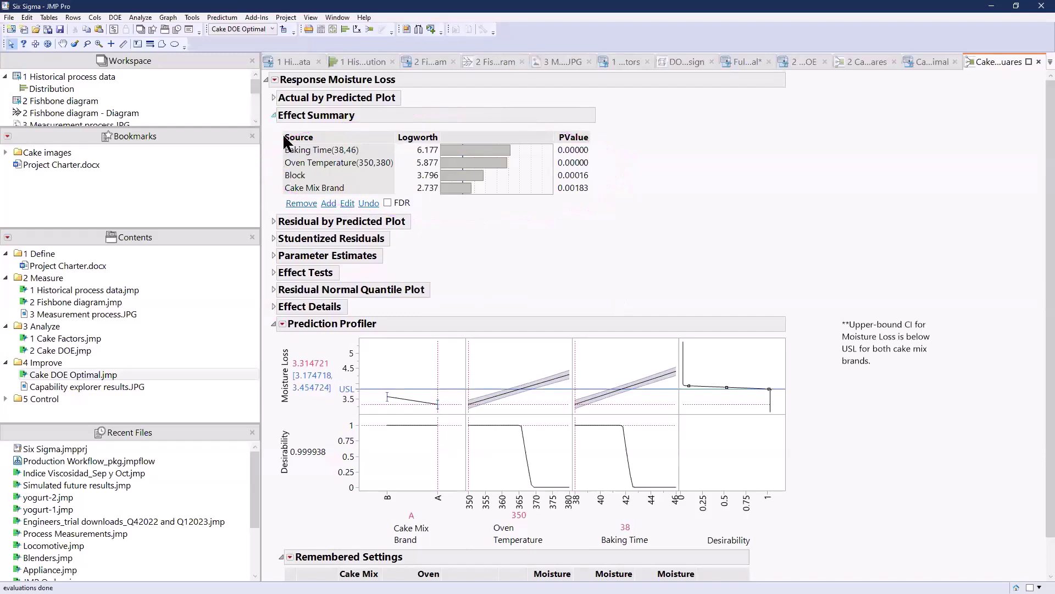
left_click(273, 116)
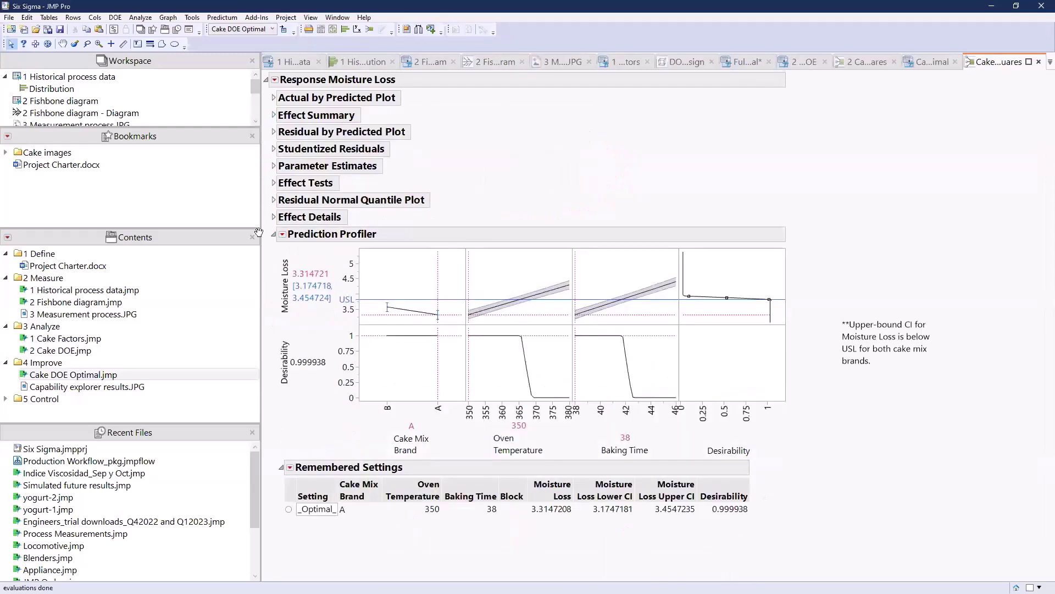
Check the Remembered Settings: Brand A, 350, 38 minutes, predicted Moisture Loss 3.3147.
left_click(282, 234)
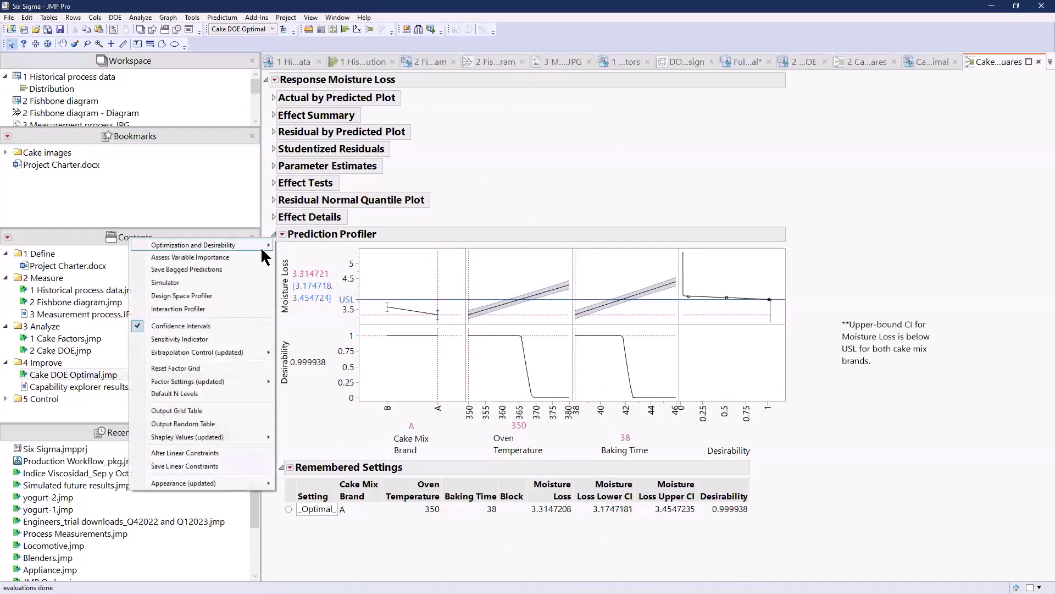
mouse_move(230, 246)
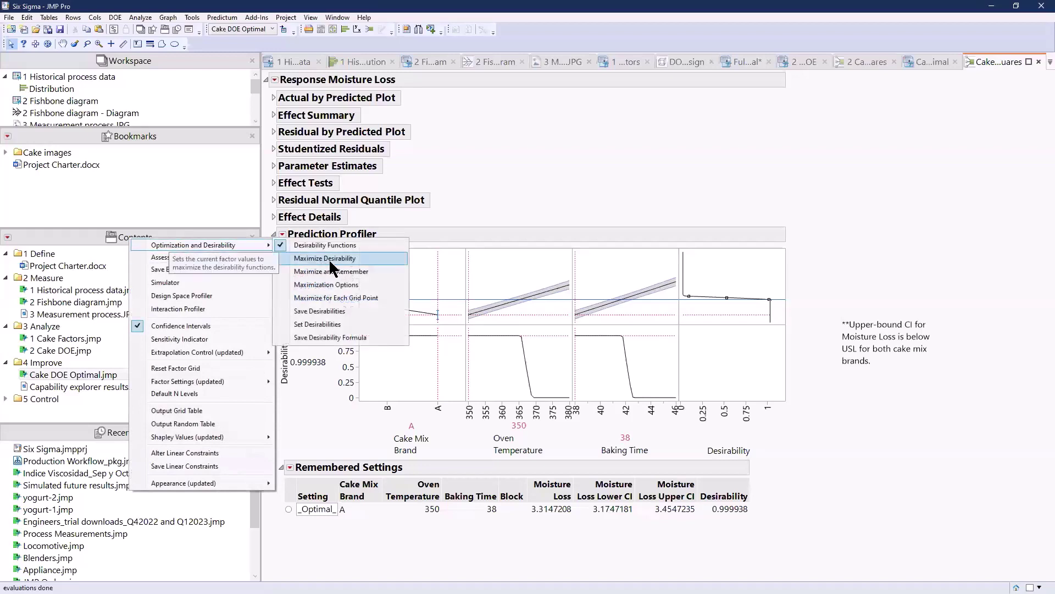
left_click(351, 535)
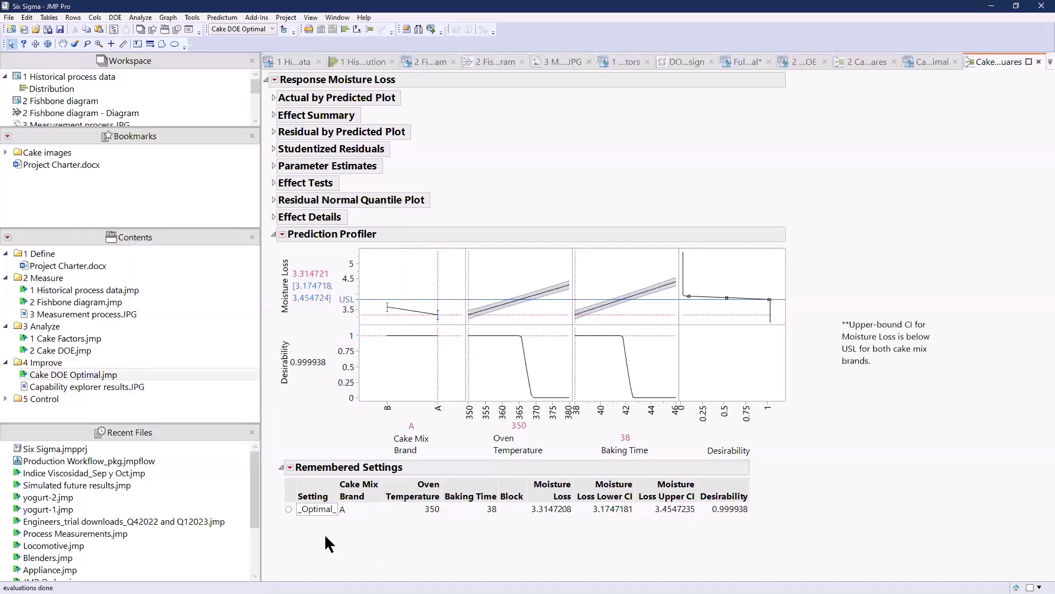
mouse_move(719, 535)
left_mouse_down()
mouse_move(657, 471)
mouse_move(310, 459)
mouse_move(271, 471)
mouse_move(360, 541)
mouse_move(383, 542)
left_mouse_up()
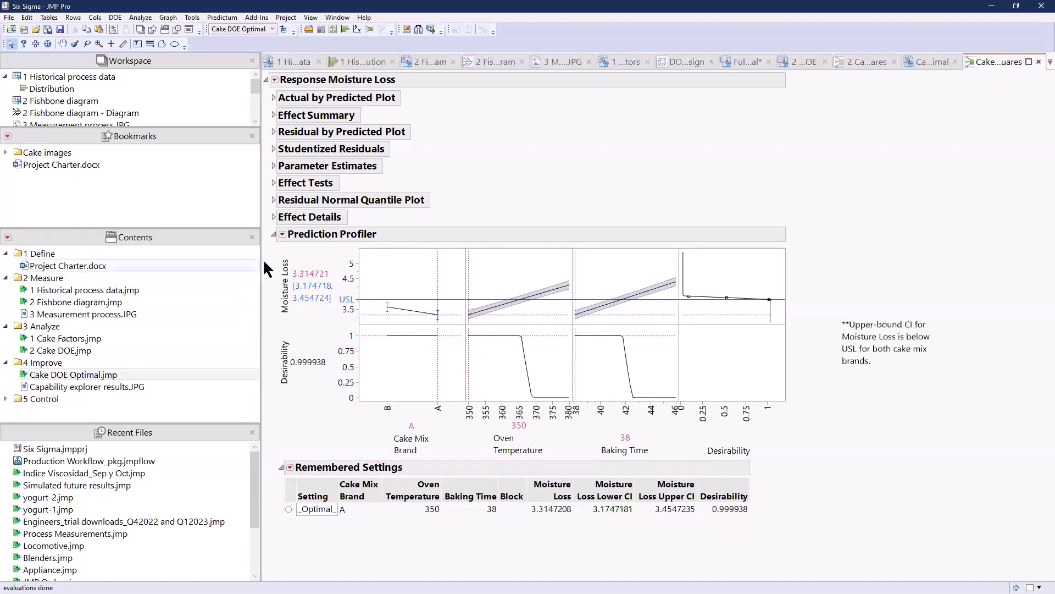
mouse_move(270, 254)
left_mouse_down()
mouse_move(342, 301)
mouse_move(329, 269)
left_mouse_up()
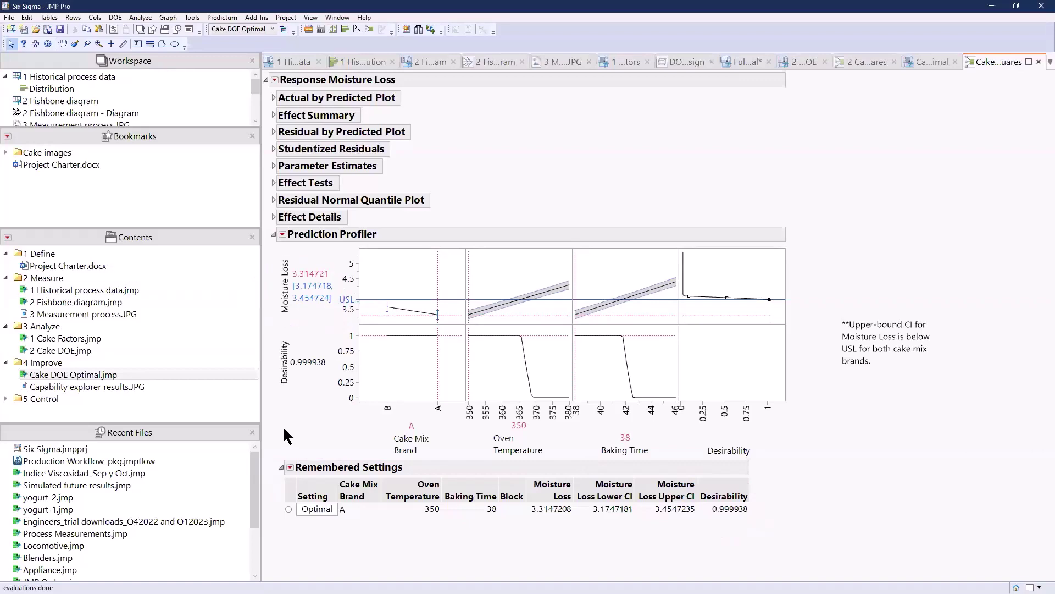
left_click_drag(286, 434, 367, 428)
mouse_move(488, 433)
left_mouse_down()
mouse_move(613, 450)
mouse_move(647, 437)
mouse_move(565, 416)
mouse_move(443, 408)
mouse_move(380, 425)
left_mouse_up()
left_click_drag(466, 302, 477, 296)
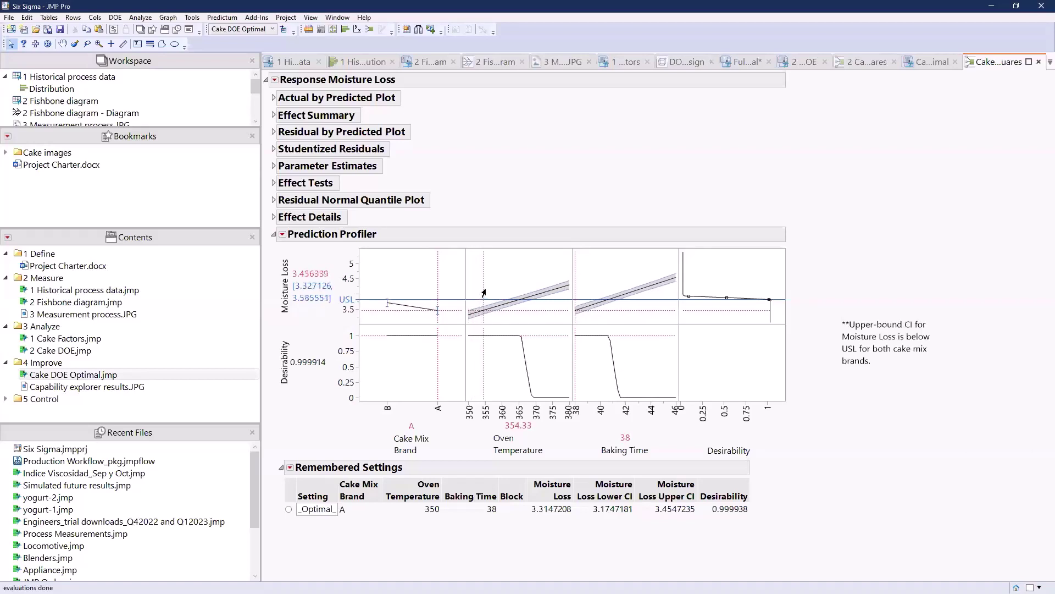
mouse_move(485, 293)
left_mouse_down()
mouse_move(534, 278)
mouse_move(485, 296)
left_mouse_up()
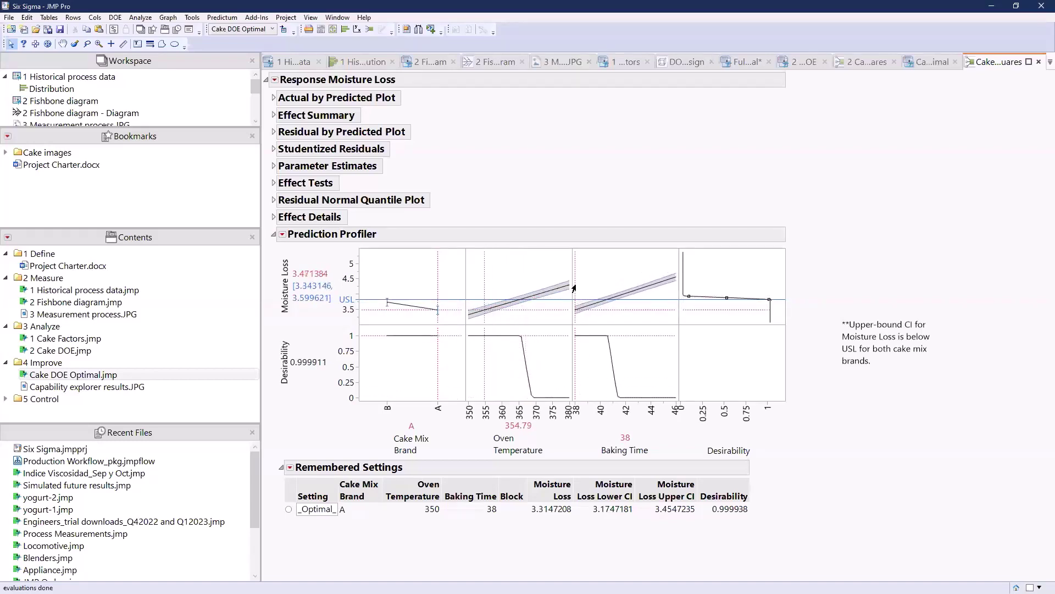
left_click_drag(574, 288, 611, 280)
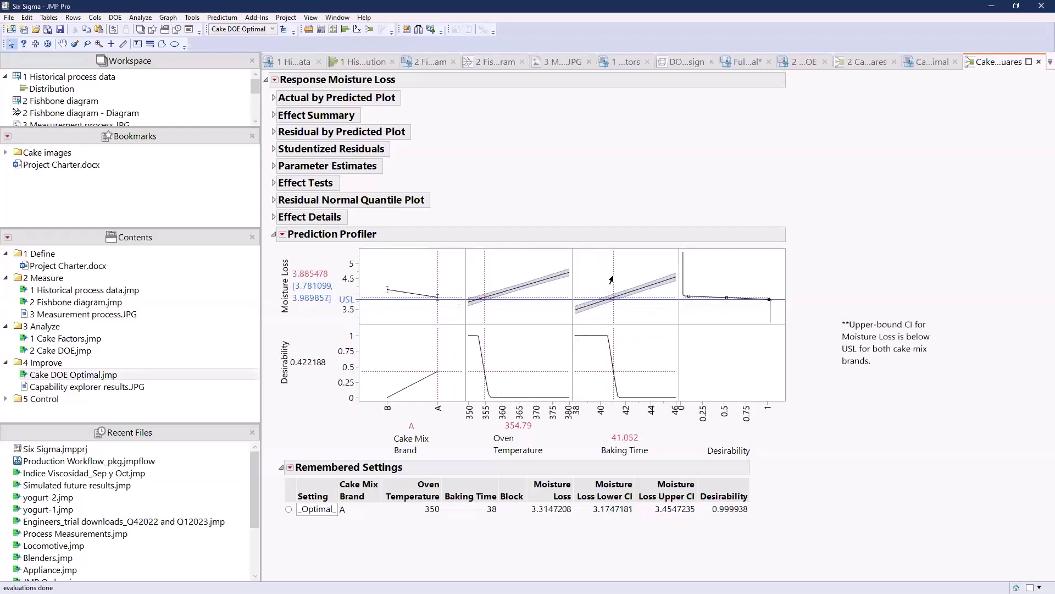
left_click(289, 510)
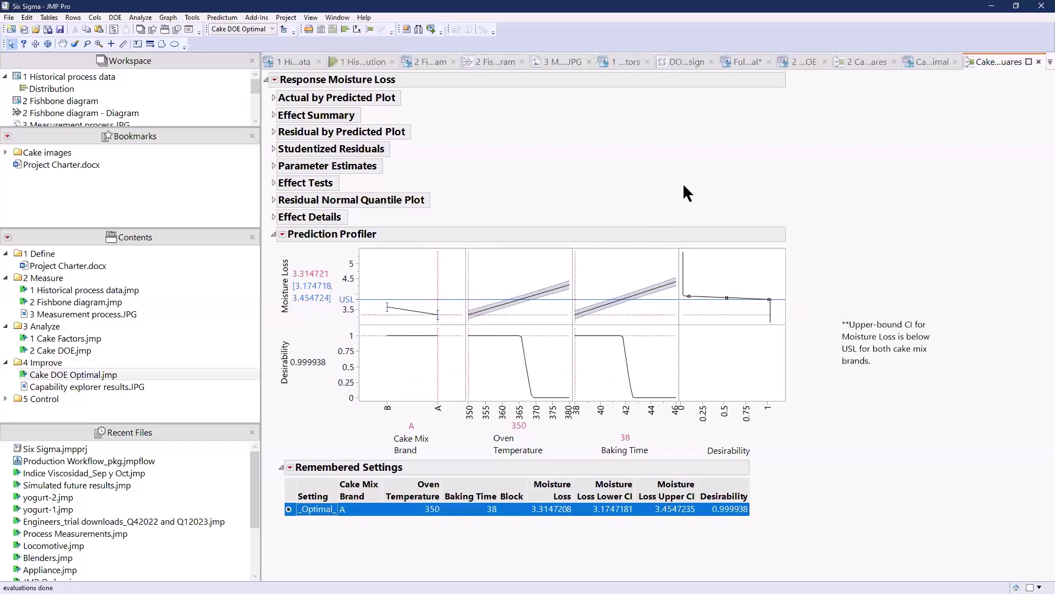
mouse_move(664, 183)
left_mouse_down()
mouse_move(776, 183)
mouse_move(809, 260)
mouse_move(815, 337)
mouse_move(943, 396)
mouse_move(961, 332)
mouse_move(840, 313)
mouse_move(826, 333)
left_mouse_up()
mouse_move(364, 531)
left_mouse_down()
mouse_move(351, 487)
mouse_move(328, 516)
mouse_move(379, 519)
left_mouse_up()
left_click(386, 287)
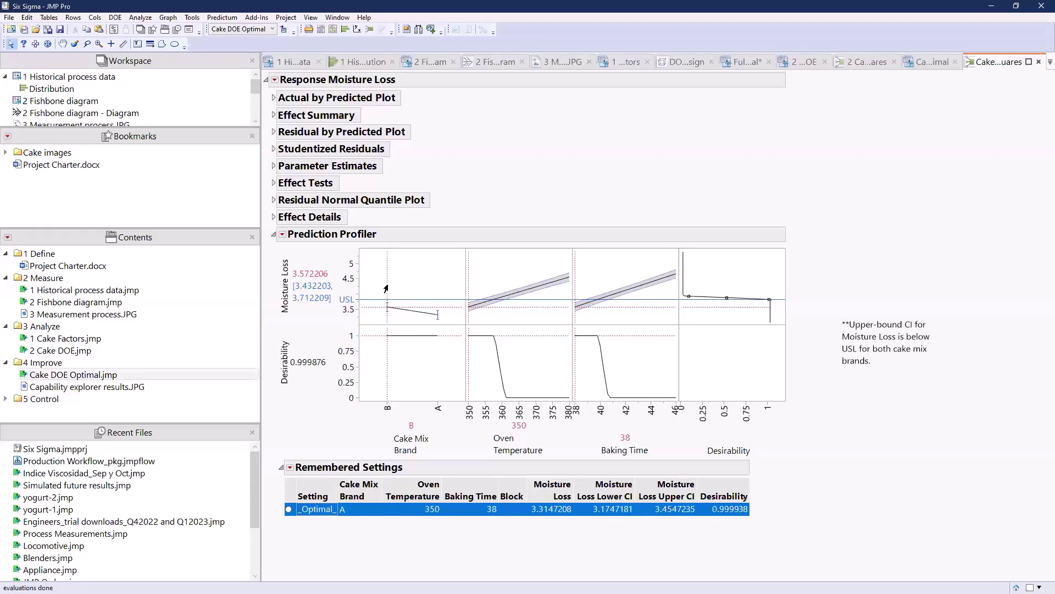
left_click(430, 291)
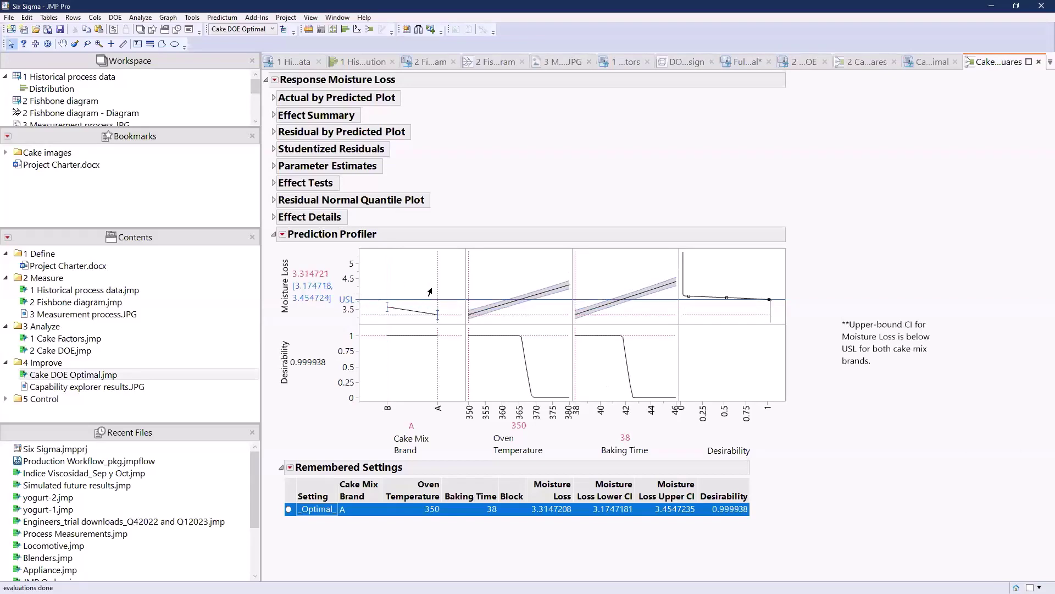
Add the Simulator to the Moisture Loss profiler and ink-mark the oven temperature and brand settings.
left_click(282, 234)
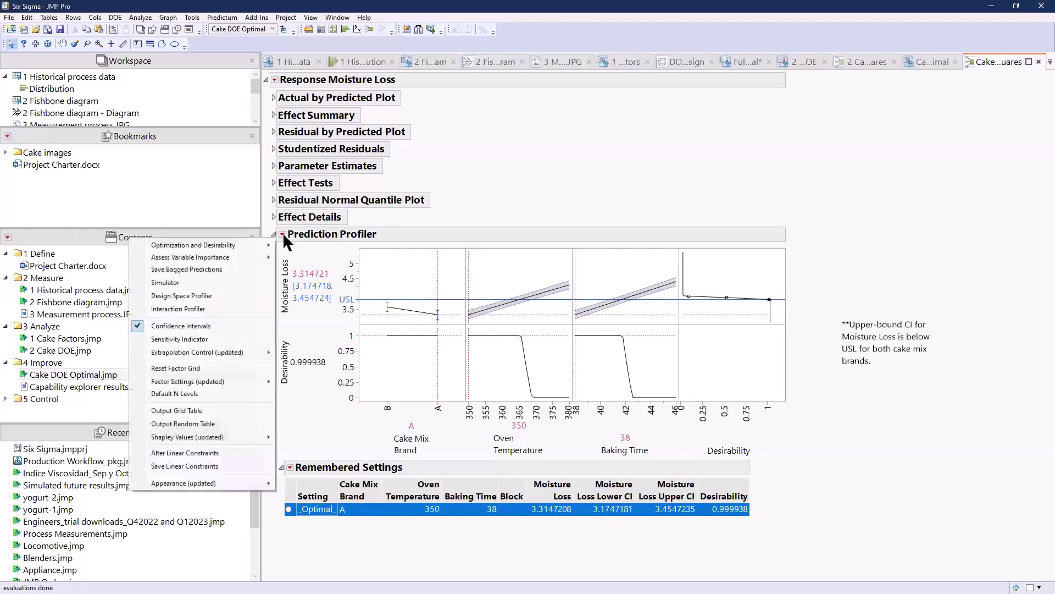
left_click(176, 282)
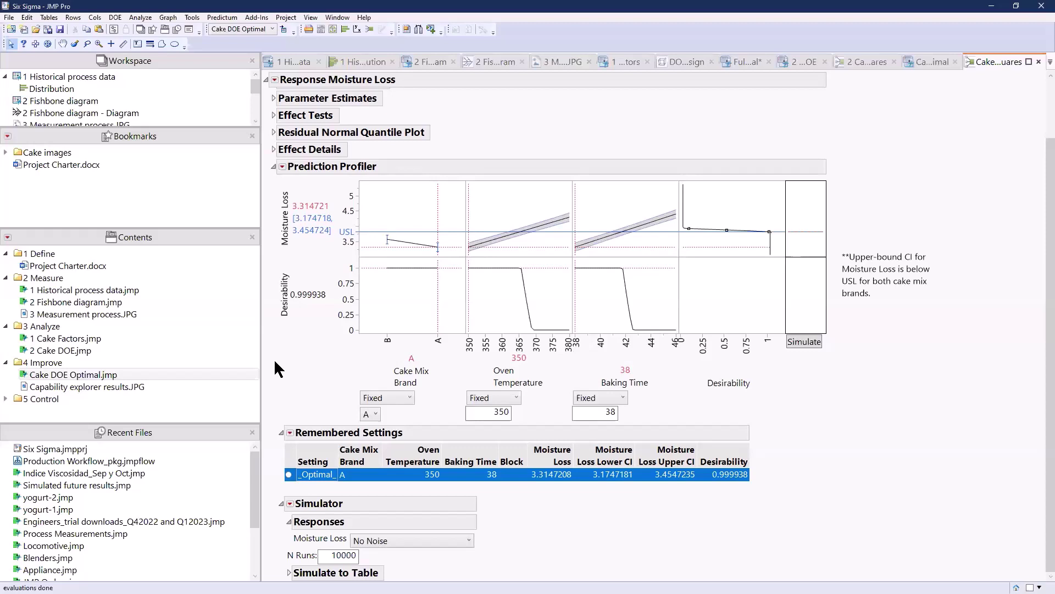
mouse_move(276, 361)
left_mouse_down()
mouse_move(525, 421)
mouse_move(462, 342)
left_mouse_up()
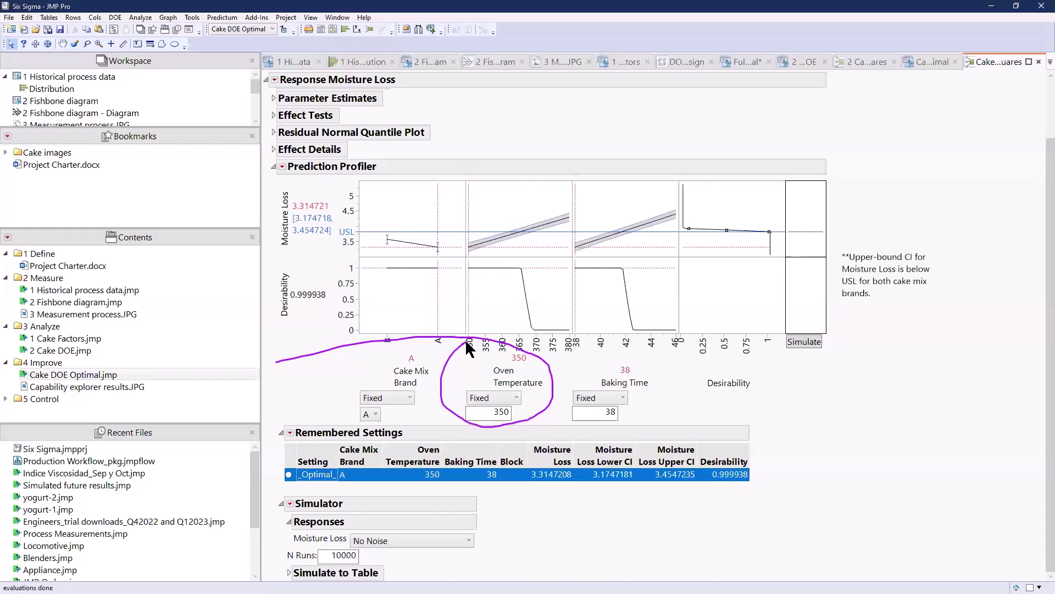
key("Escape")
mouse_move(347, 421)
left_mouse_down()
mouse_move(437, 396)
mouse_move(425, 380)
mouse_move(334, 377)
left_mouse_up()
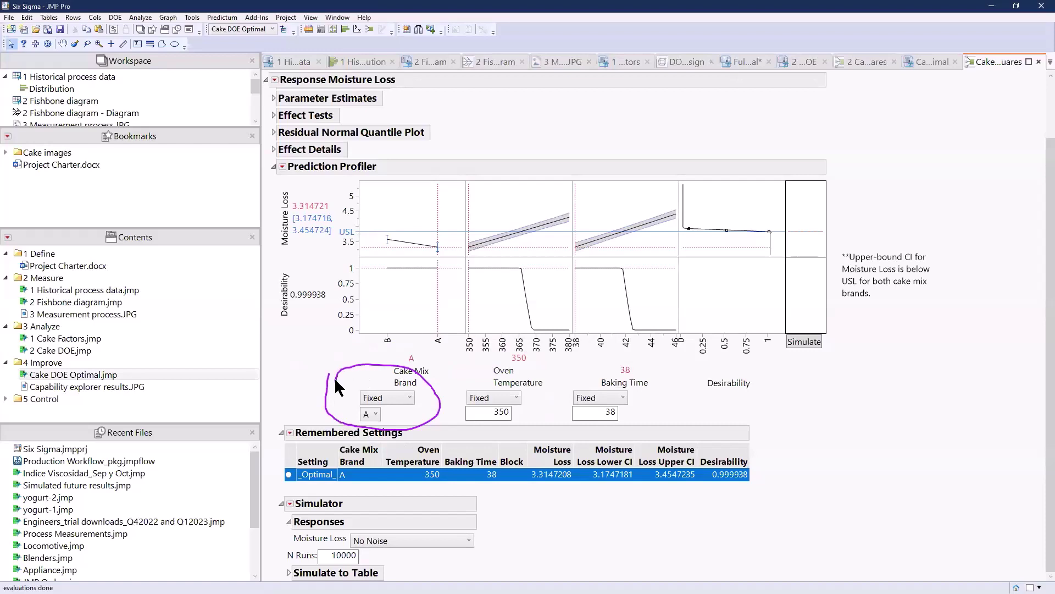
key("Escape")
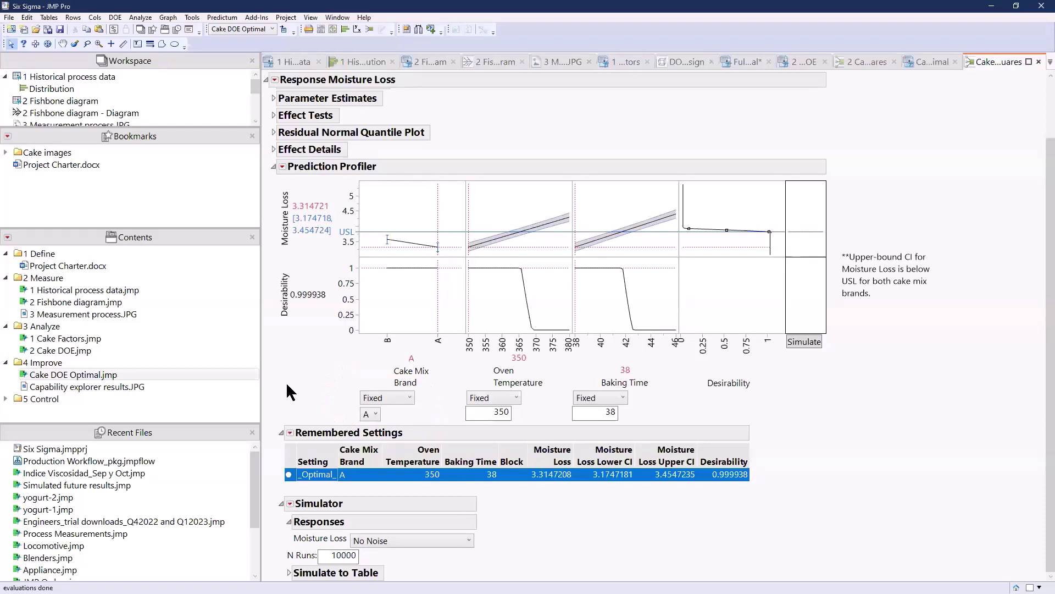
Make Oven Temperature random with a Normal distribution and SD 4.
left_click(515, 398)
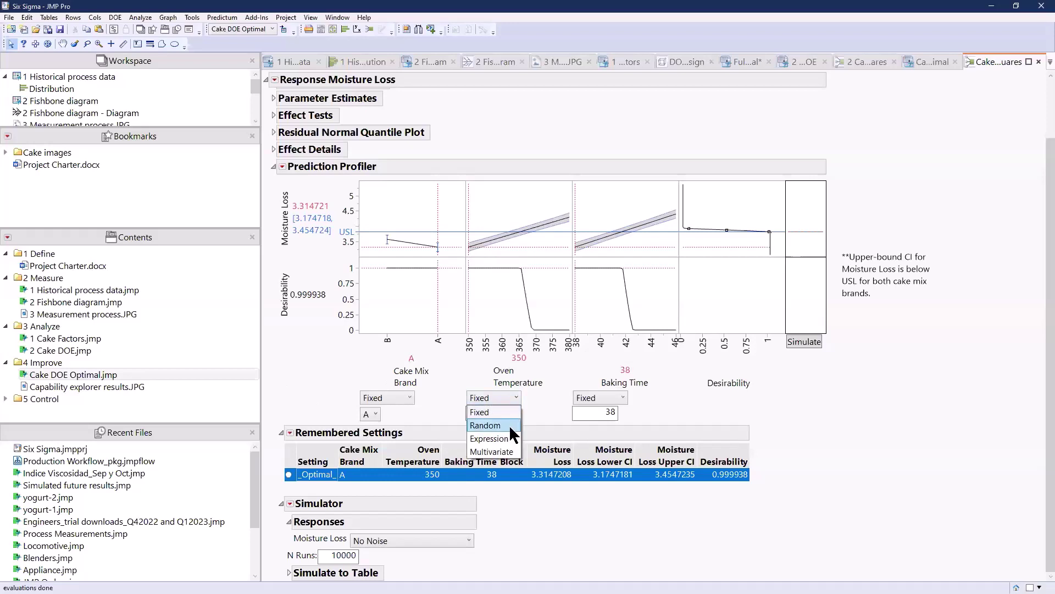
left_click(509, 424)
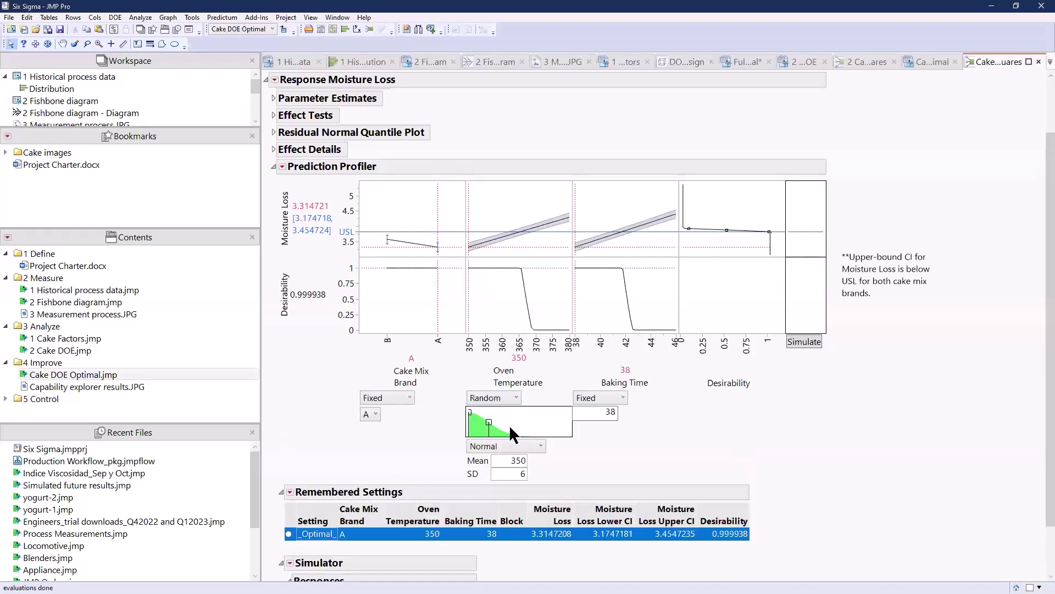
left_click(541, 447)
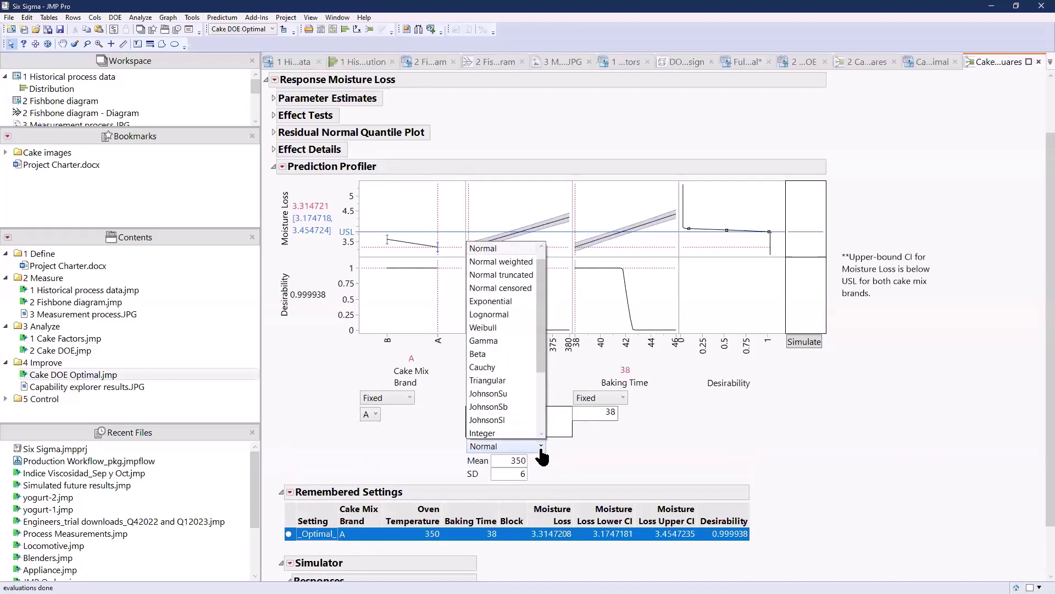
left_click(548, 449)
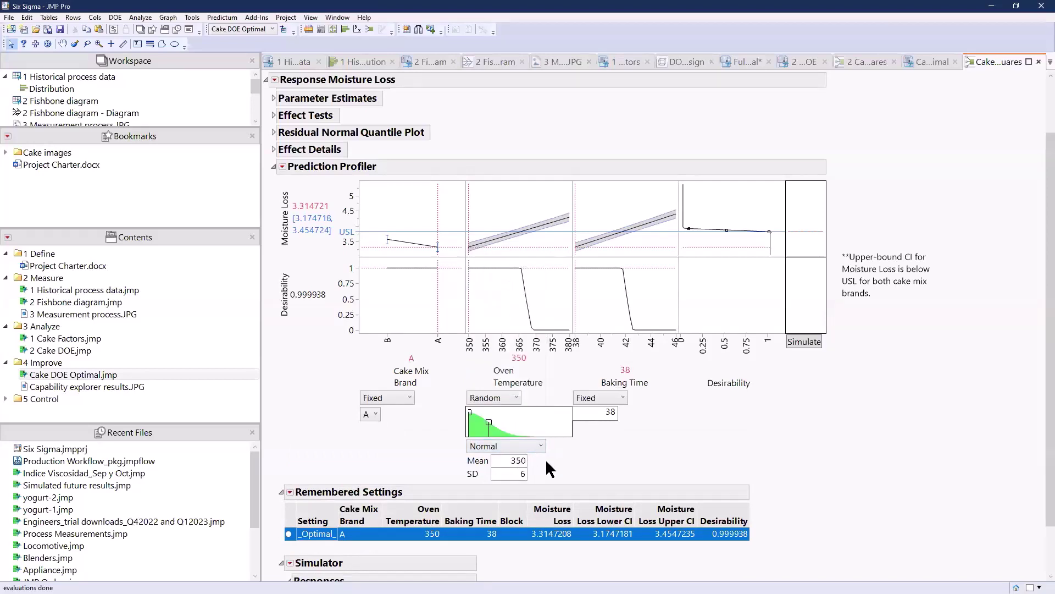
left_click(513, 472)
type("4")
key("Return")
Make Cake Mix Brand random with probability 0.75 for A and 0.25 for B.
left_click(406, 398)
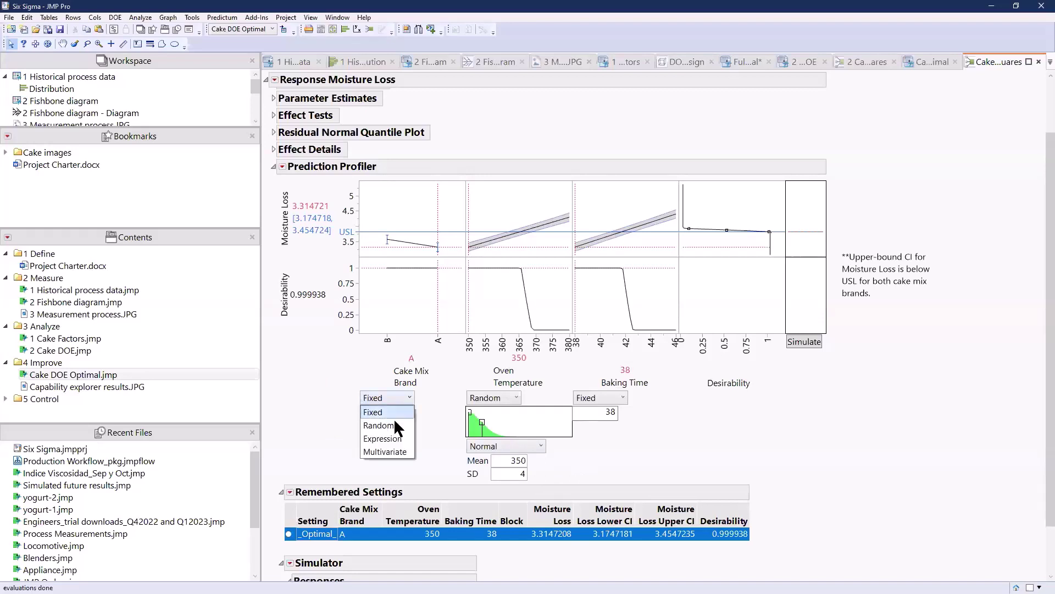
left_click(391, 425)
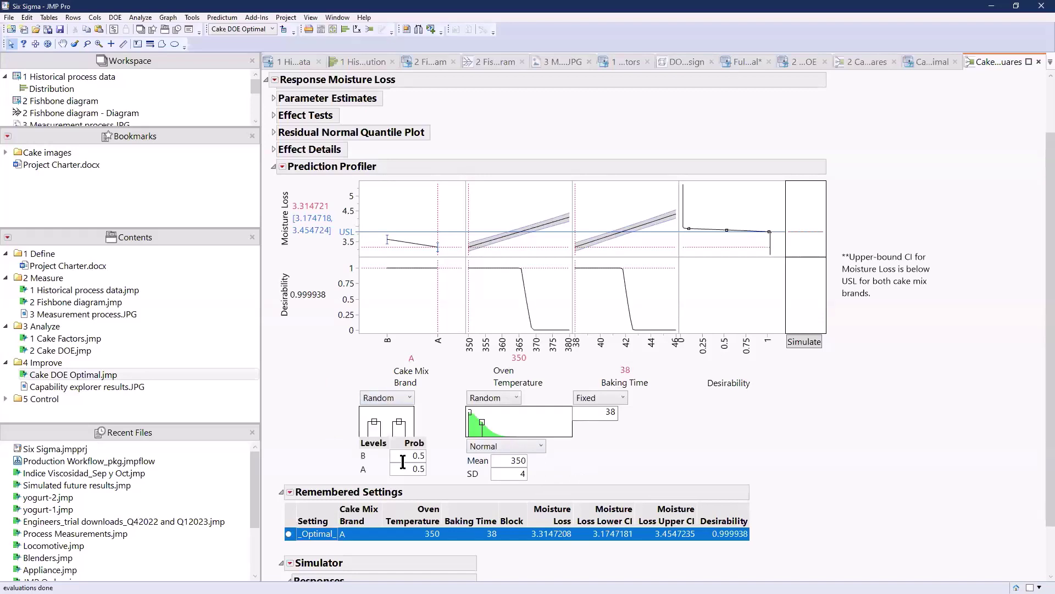
left_click(407, 470)
type("0.75")
key("Return")
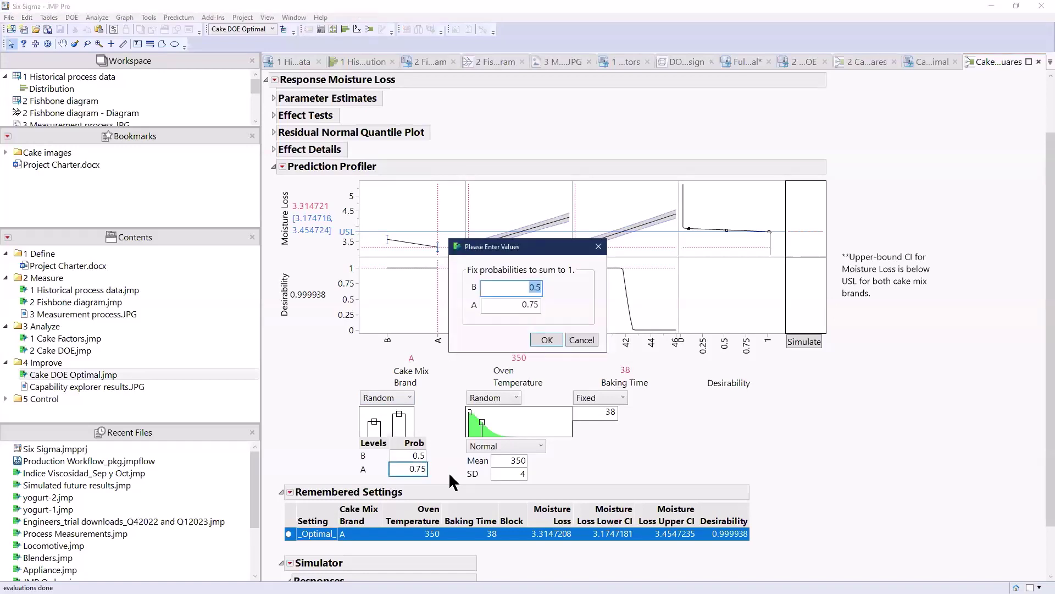
type("0.25")
Confirm brand probabilities A 0.75 and B 0.25, and ink-mark the 10000 runs and factor settings.
left_click(546, 340)
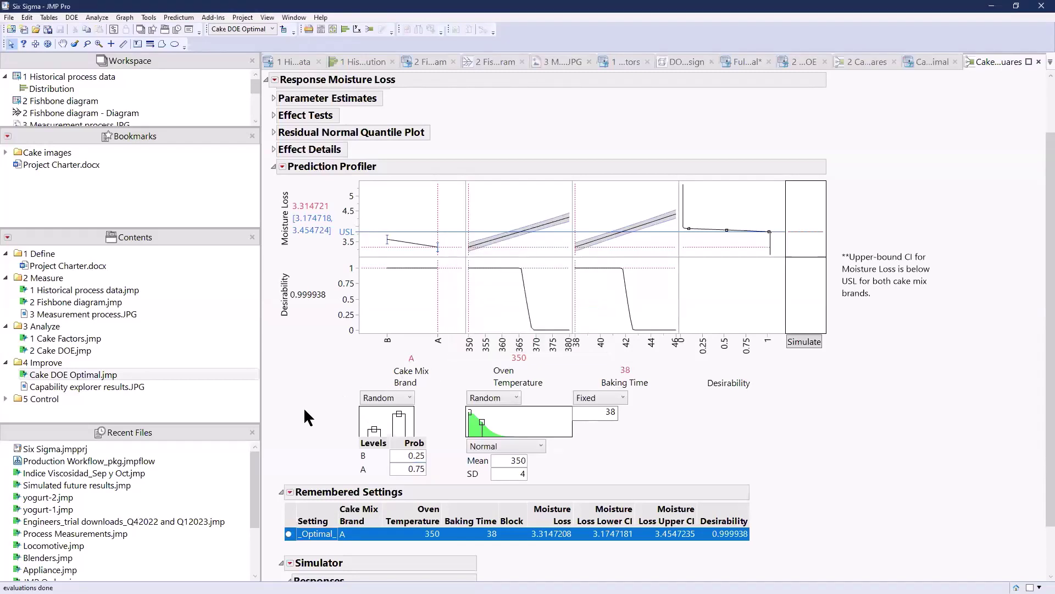
scroll(979, 491, "down", 2)
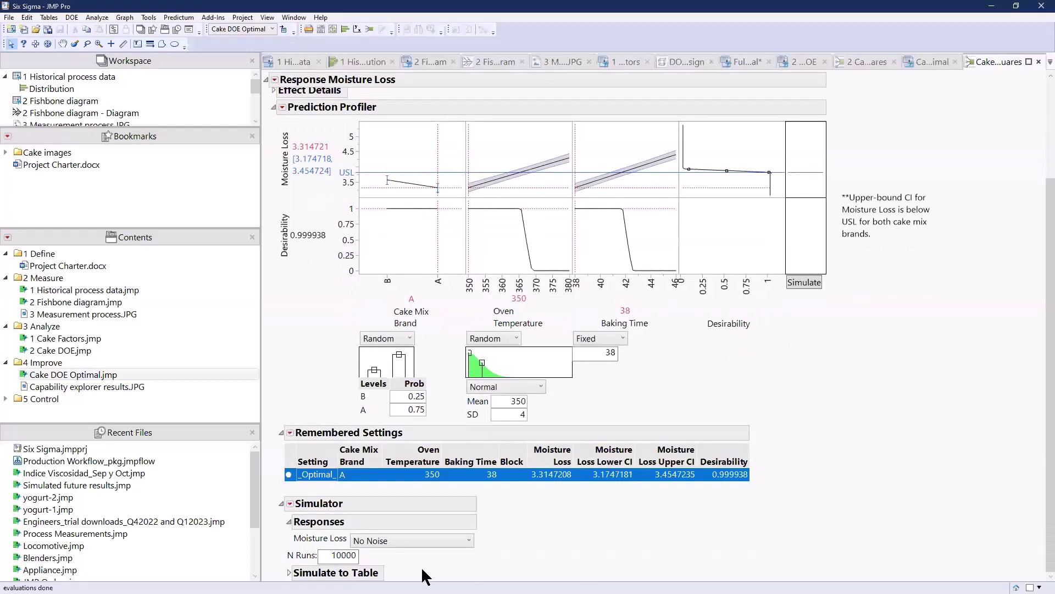
left_click_drag(455, 560, 375, 561)
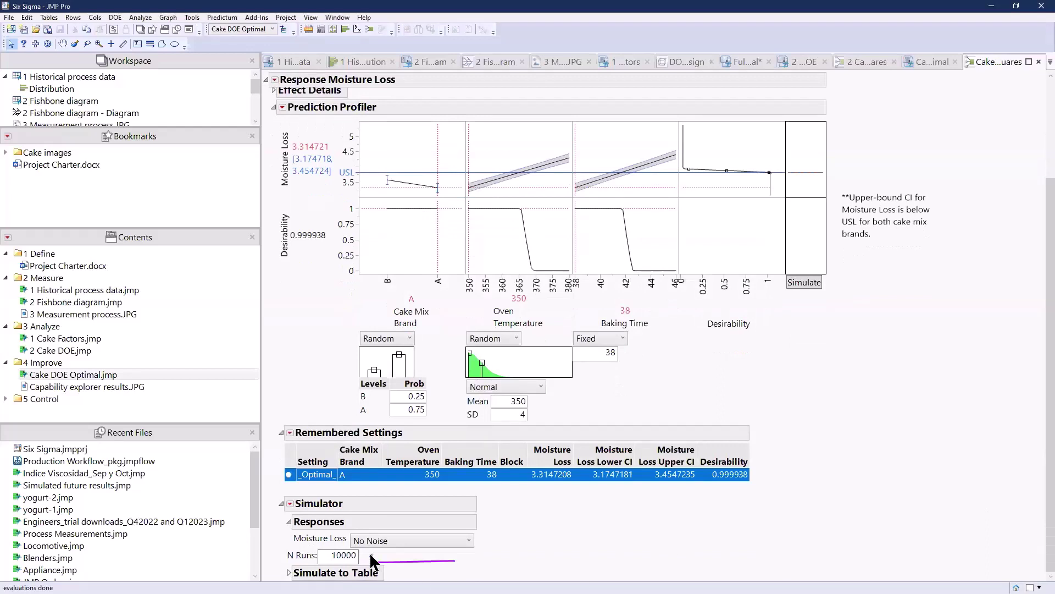
mouse_move(311, 316)
left_mouse_down()
mouse_move(311, 366)
mouse_move(436, 352)
mouse_move(330, 367)
left_mouse_up()
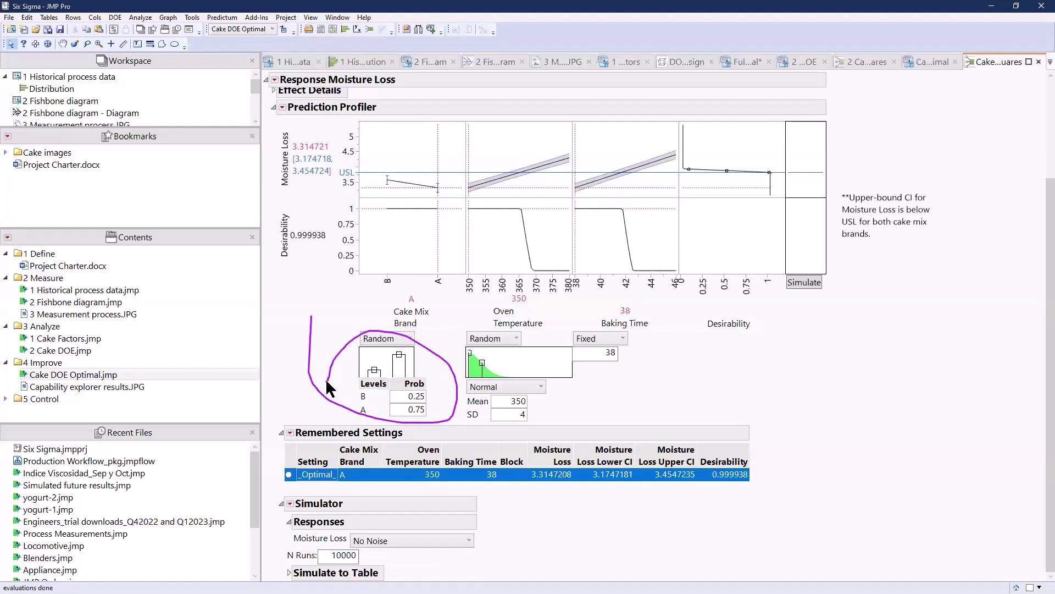
mouse_move(412, 302)
left_mouse_down()
mouse_move(507, 302)
mouse_move(594, 342)
mouse_move(596, 383)
mouse_move(505, 427)
mouse_move(432, 334)
left_mouse_up()
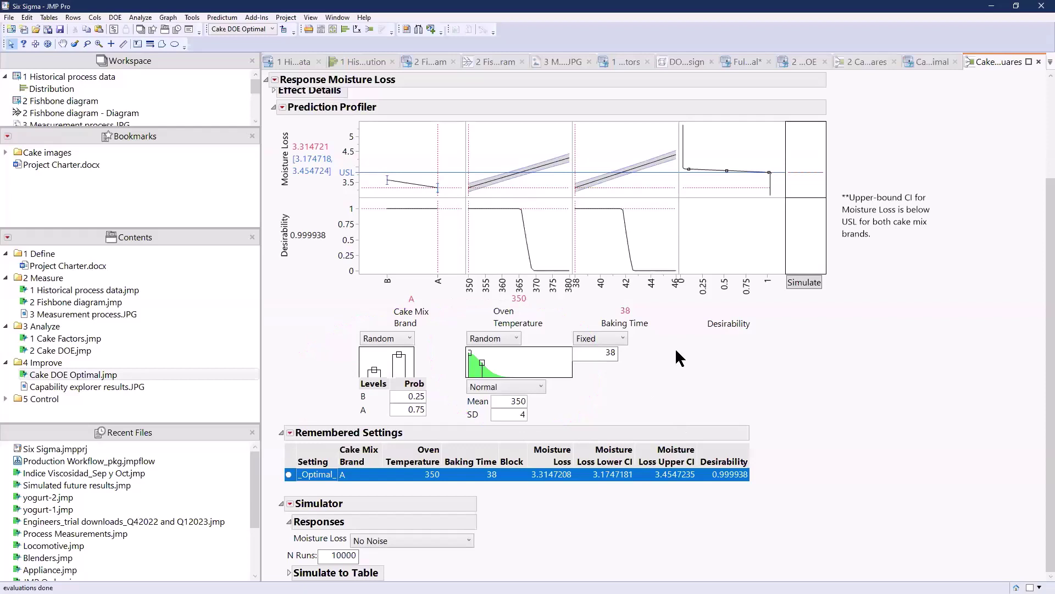
mouse_move(642, 389)
left_mouse_down()
mouse_move(597, 298)
mouse_move(631, 387)
left_mouse_up()
left_click(803, 281)
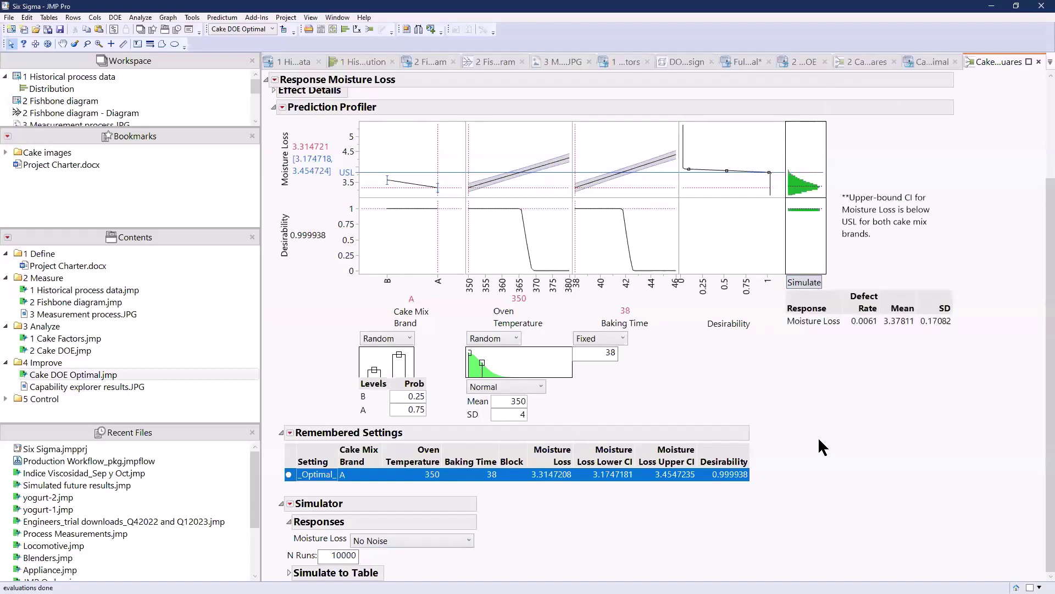
mouse_move(819, 440)
left_mouse_down()
mouse_move(859, 345)
mouse_move(881, 229)
mouse_move(842, 170)
left_mouse_up()
mouse_move(776, 192)
left_mouse_down()
mouse_move(809, 202)
mouse_move(852, 181)
left_mouse_up()
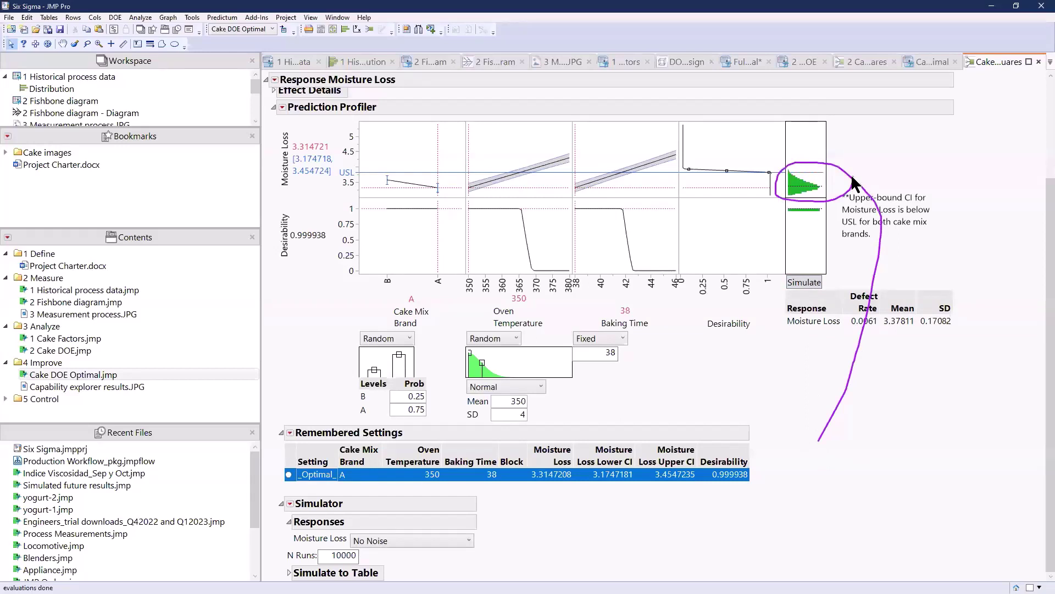
key("Escape")
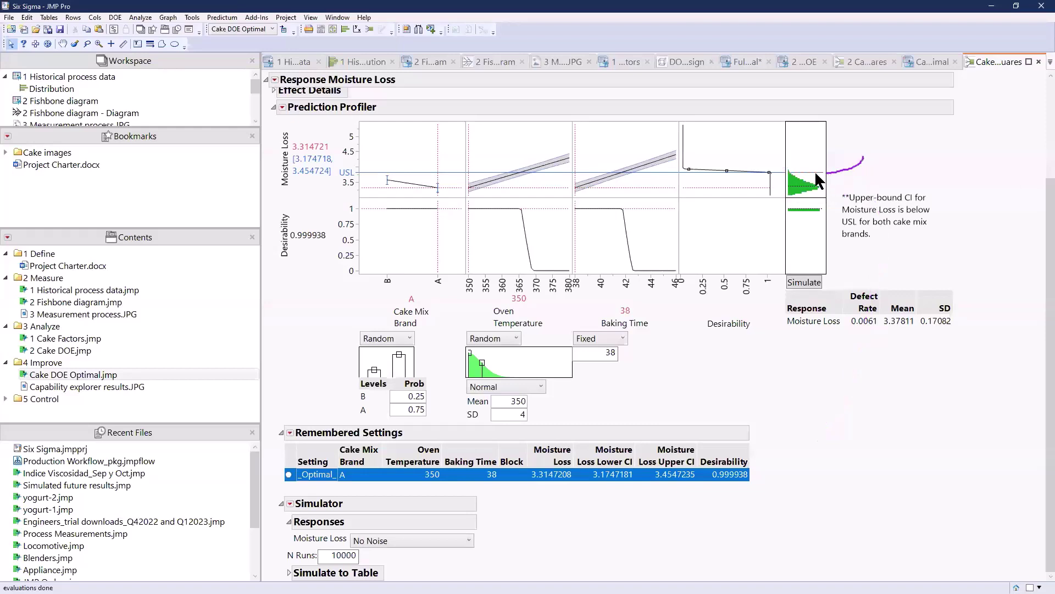
mouse_move(804, 172)
left_mouse_down()
mouse_move(784, 167)
mouse_move(786, 176)
left_mouse_up()
key("Escape")
mouse_move(838, 360)
left_mouse_down()
mouse_move(885, 335)
mouse_move(883, 283)
mouse_move(858, 281)
mouse_move(845, 335)
mouse_move(871, 341)
left_mouse_up()
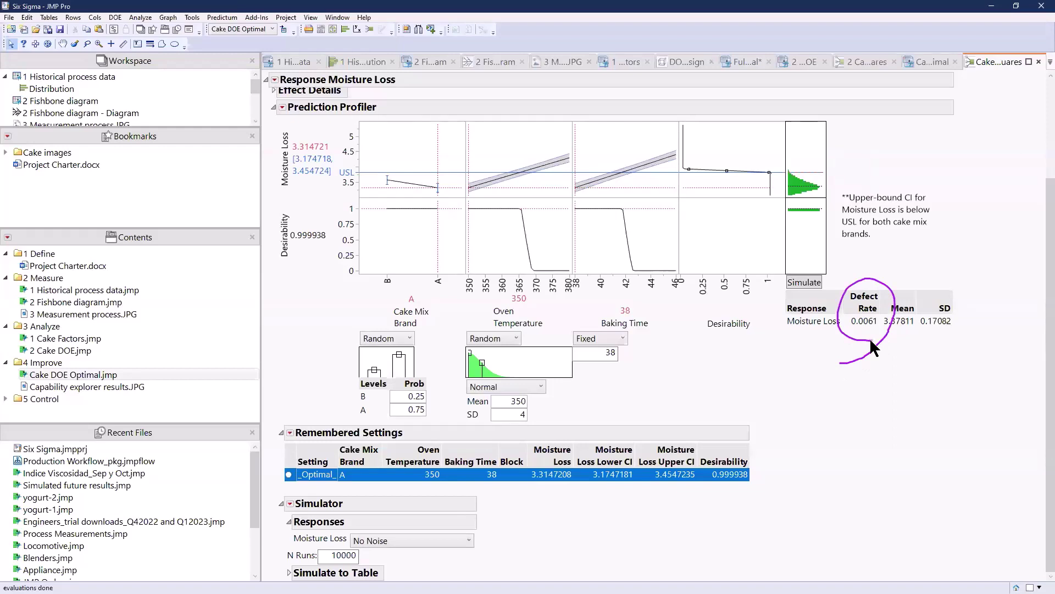
key("Escape")
Set the simulator to 100 runs and make a simulated data table.
double_click(336, 556)
type("100")
left_click(299, 571)
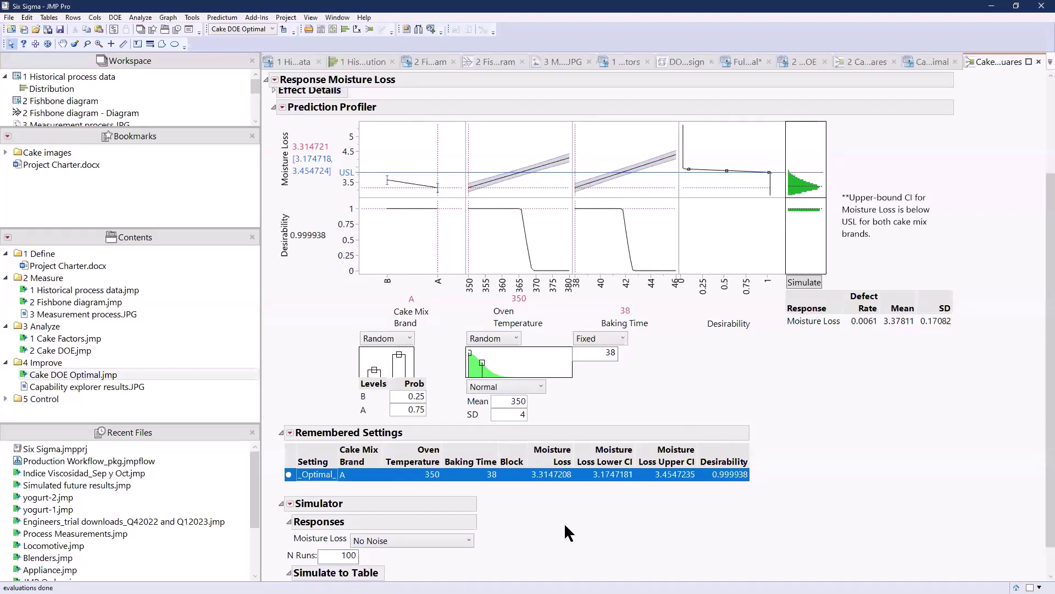
scroll(549, 539, "down", 1)
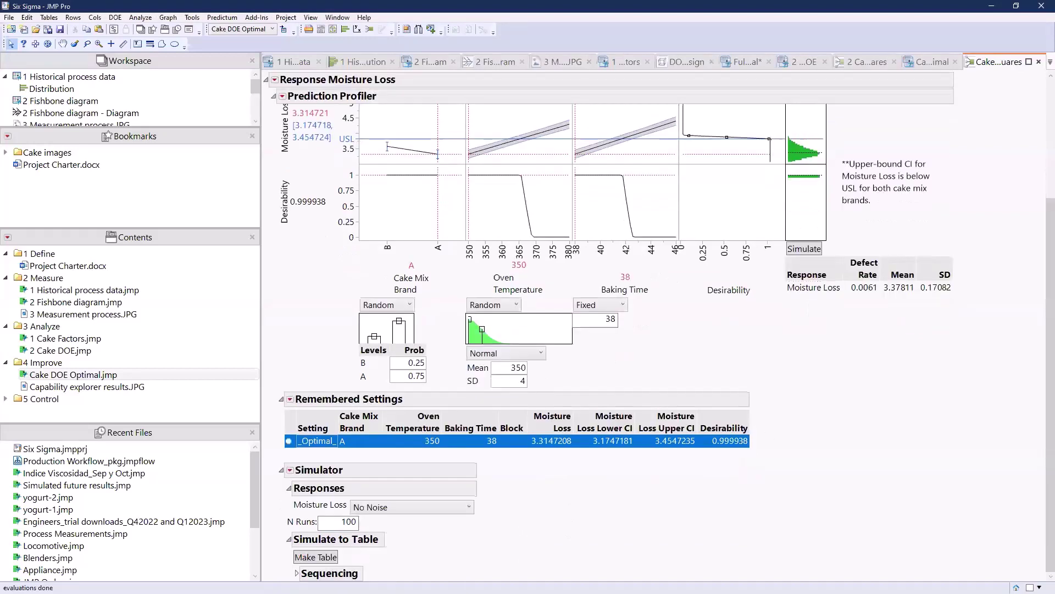
left_click(317, 557)
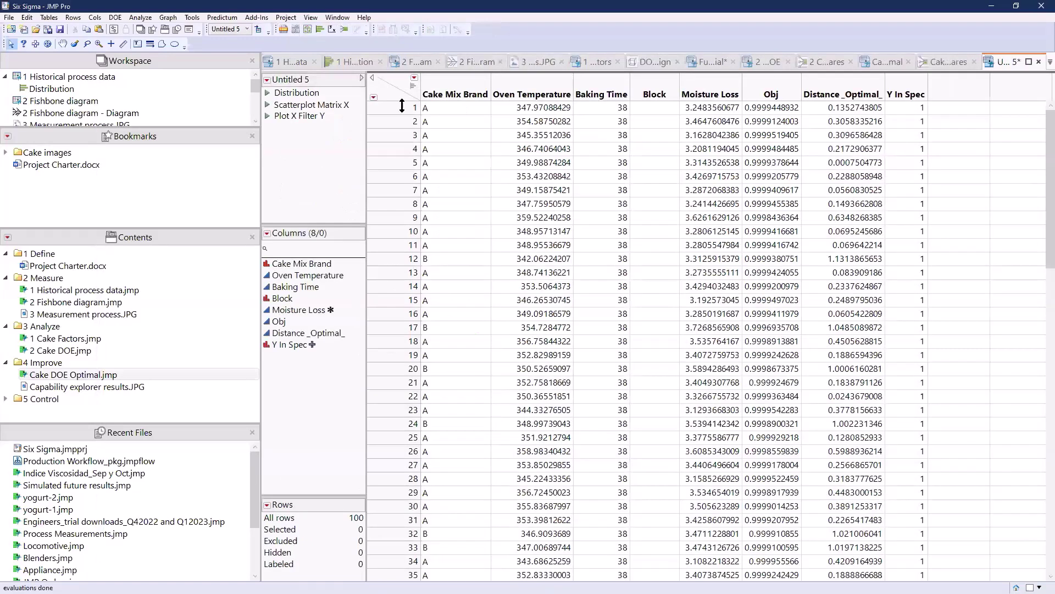
Show header distribution graphs and select brand A/B rows and the factor and Moisture Loss columns.
left_click(413, 86)
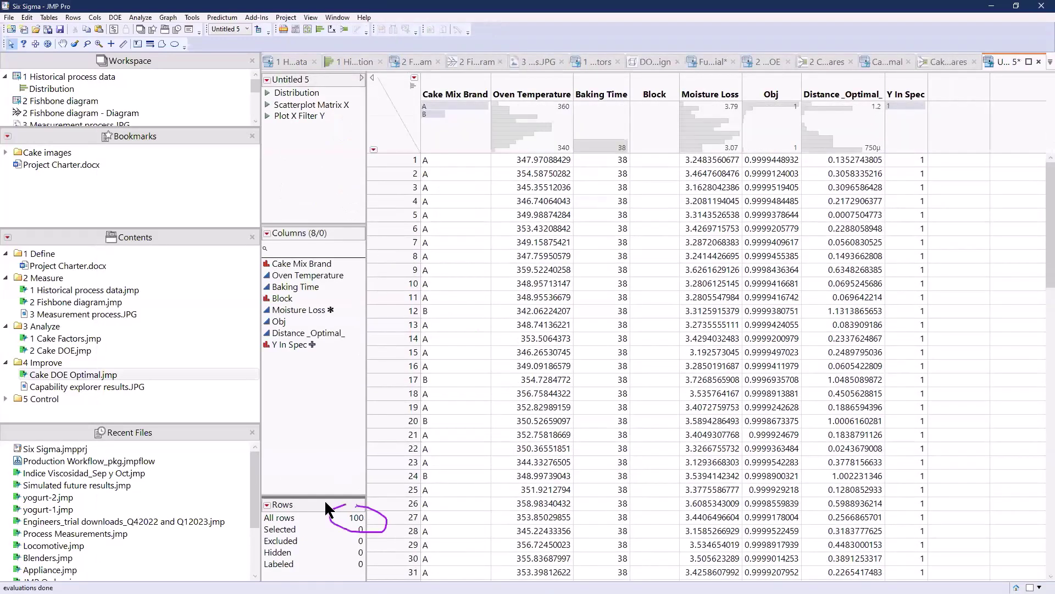
left_click(458, 104)
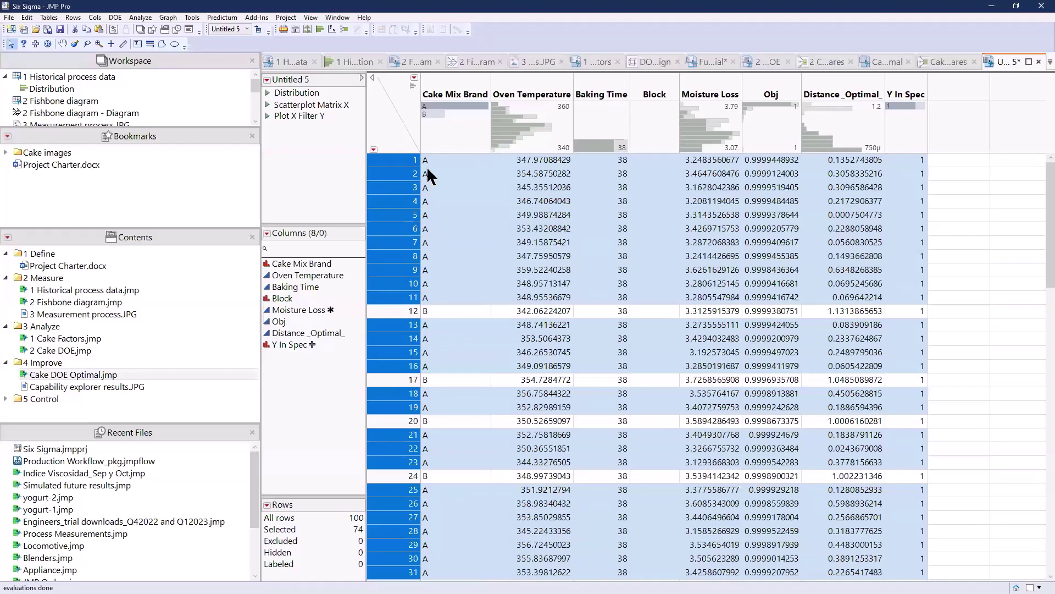
left_click(434, 114)
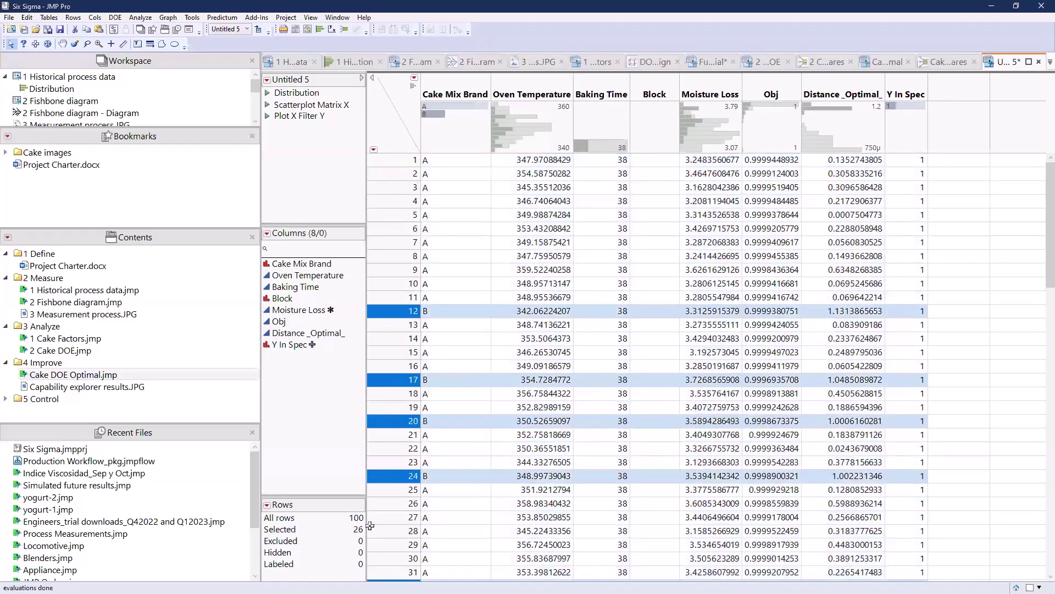
left_click(516, 90)
left_click(437, 132)
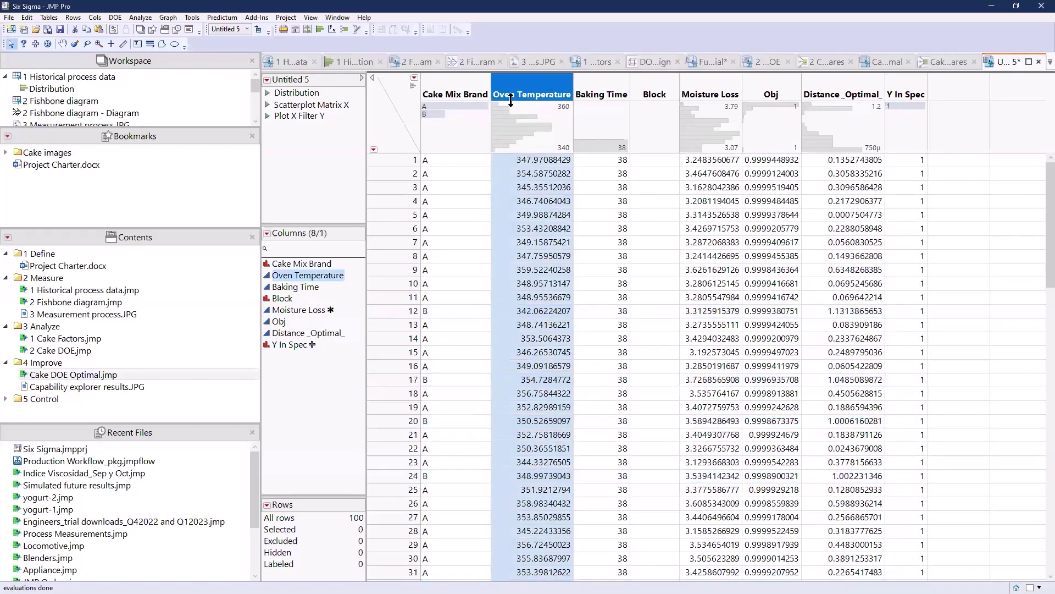
left_click(600, 93)
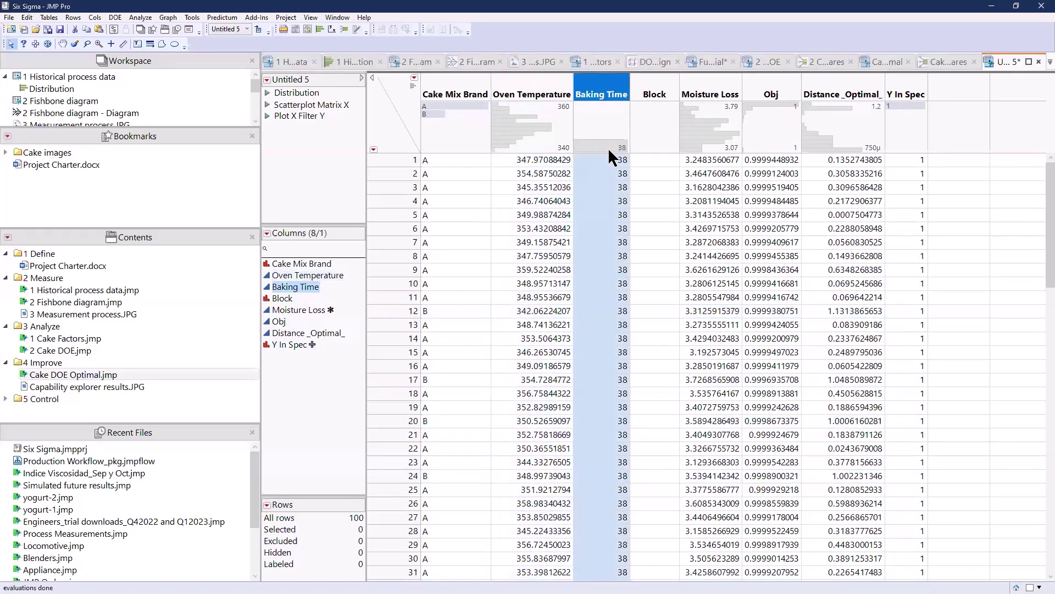
left_click(714, 84)
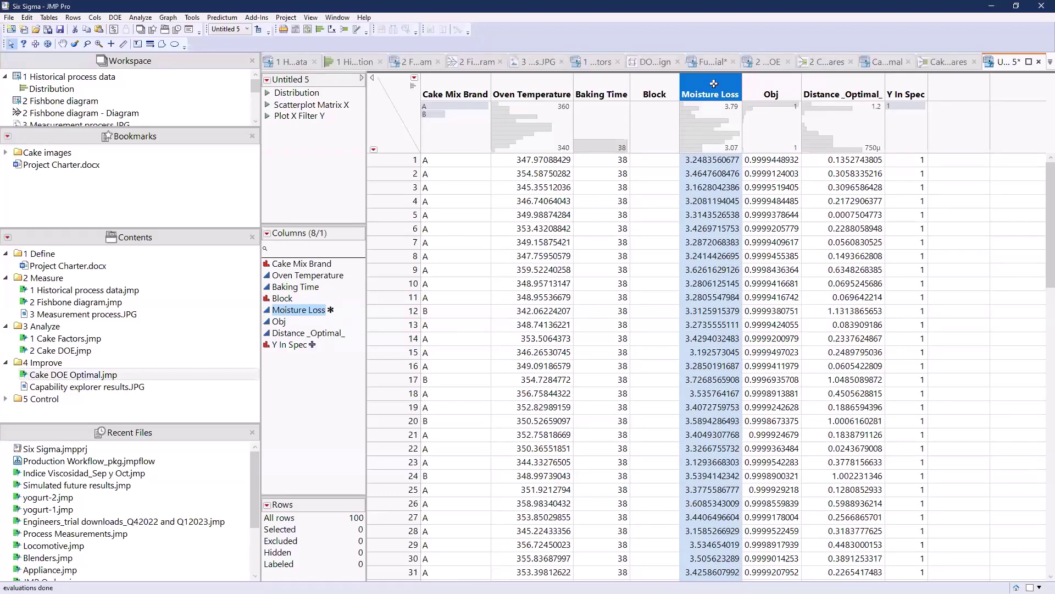
Open Capability explorer results.JPG and ink-circle the control charts, histogram and capability indices.
double_click(115, 390)
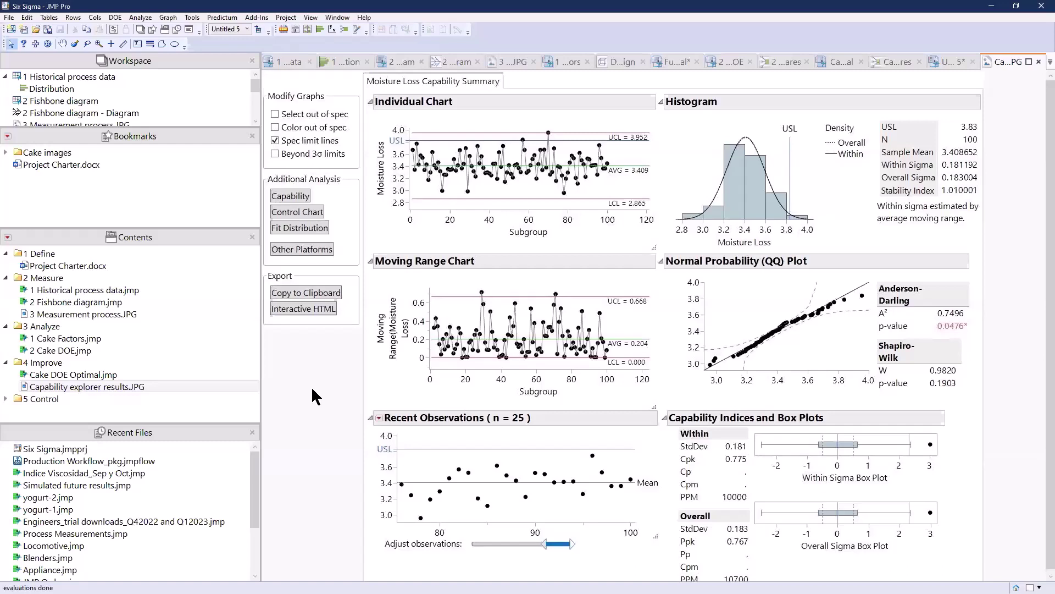
mouse_move(312, 389)
left_mouse_down()
mouse_move(624, 397)
mouse_move(671, 150)
left_mouse_up()
mouse_move(655, 90)
left_mouse_down()
mouse_move(412, 86)
mouse_move(347, 155)
mouse_move(340, 394)
left_mouse_up()
mouse_move(1028, 104)
left_mouse_down()
mouse_move(673, 121)
mouse_move(674, 228)
mouse_move(957, 238)
mouse_move(979, 97)
left_mouse_up()
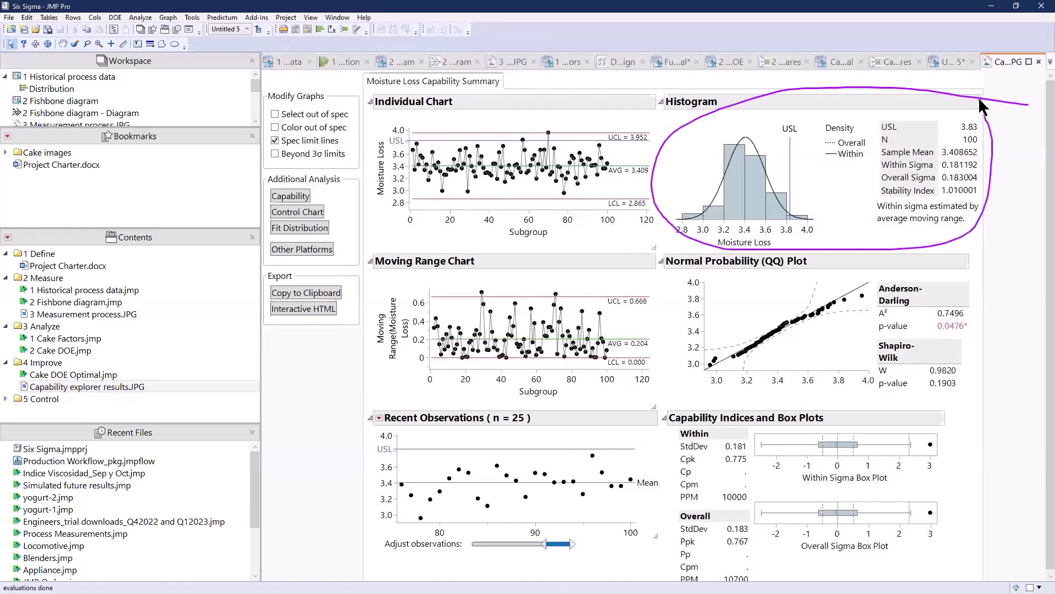
mouse_move(892, 255)
left_mouse_down()
mouse_move(900, 251)
mouse_move(788, 248)
mouse_move(1017, 248)
mouse_move(990, 251)
left_mouse_up()
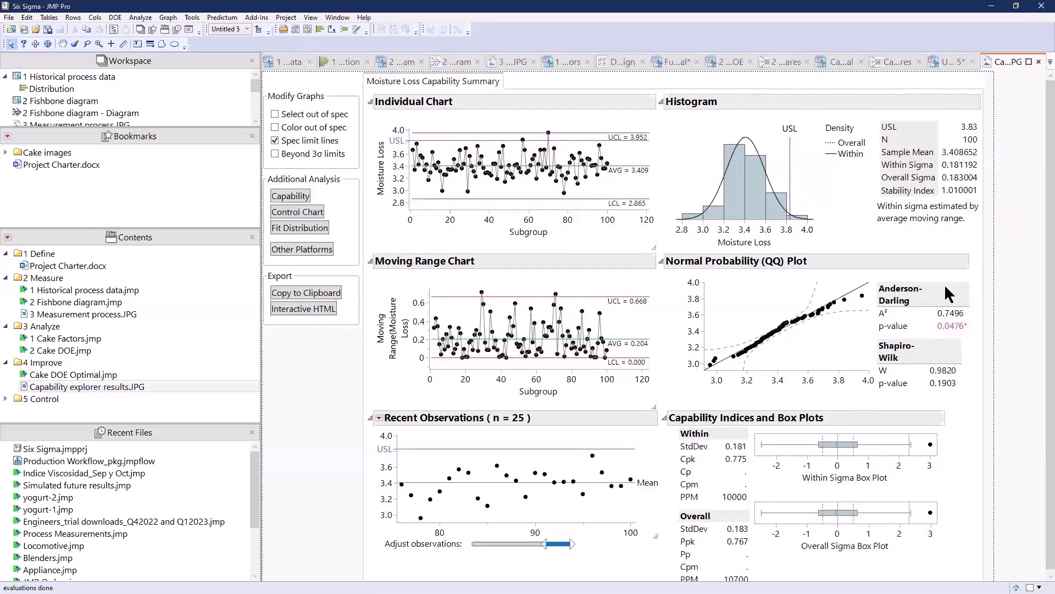
mouse_move(1024, 426)
left_mouse_down()
mouse_move(786, 399)
mouse_move(960, 538)
mouse_move(958, 429)
left_mouse_up()
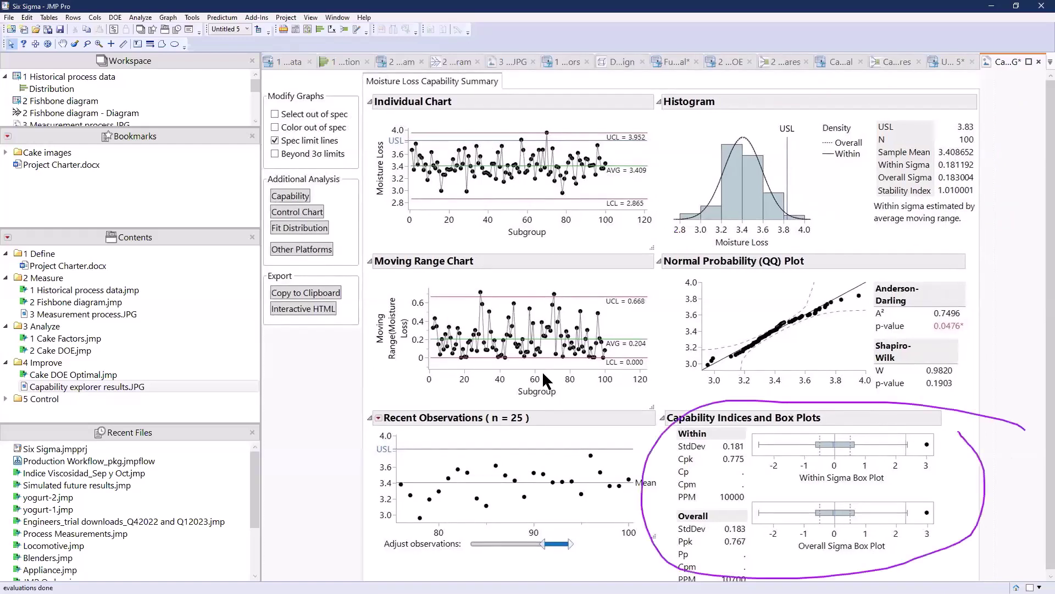
Ink-circle the option panels and Interactive HTML export, pointing toward the 5 Control folder.
left_click_drag(300, 351, 337, 328)
mouse_move(319, 87)
left_mouse_down()
mouse_move(250, 226)
mouse_move(309, 333)
left_mouse_up()
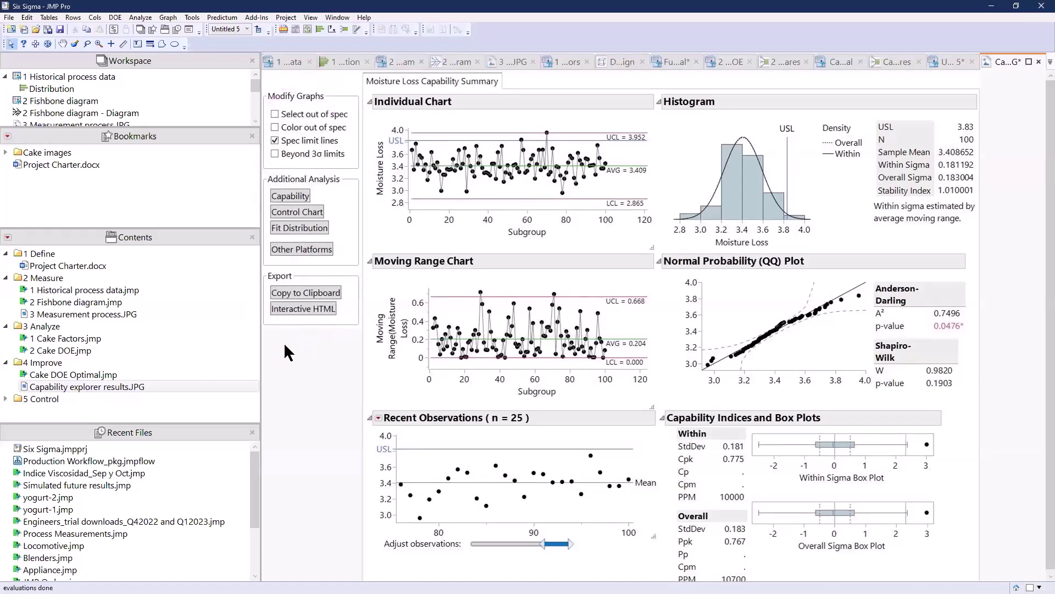
left_click_drag(330, 295, 285, 345)
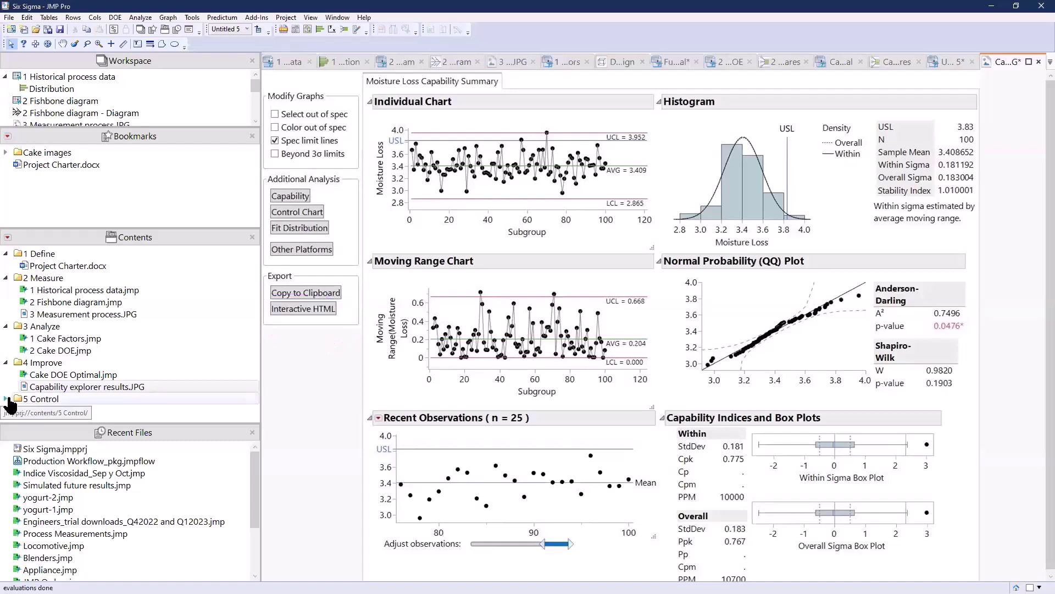
left_click_drag(338, 413, 106, 395)
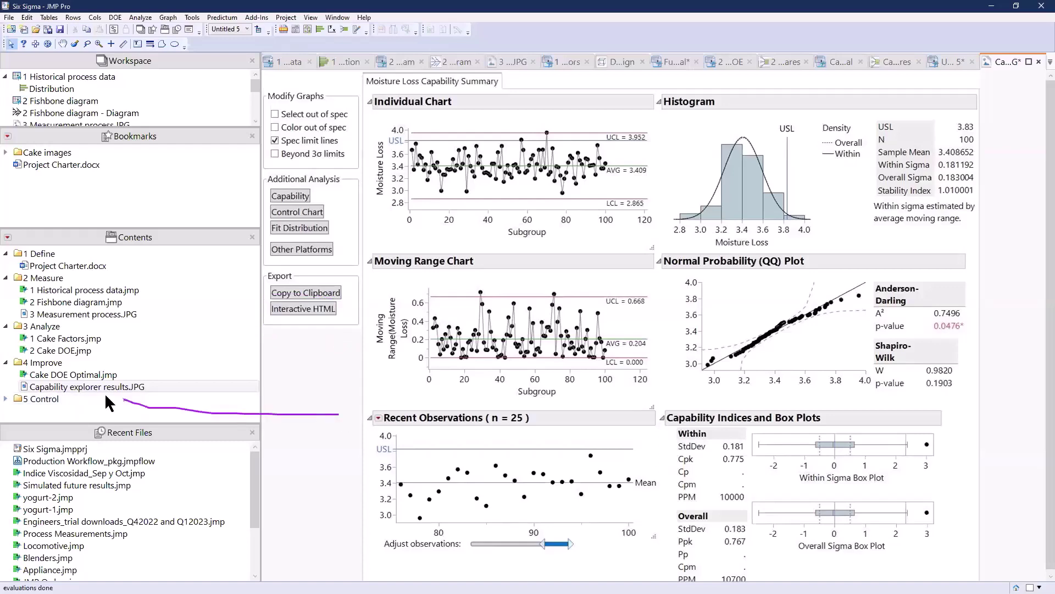
Open Control chart Before_After.jmp from 5 Control and select the Before and After rows.
left_click(6, 399)
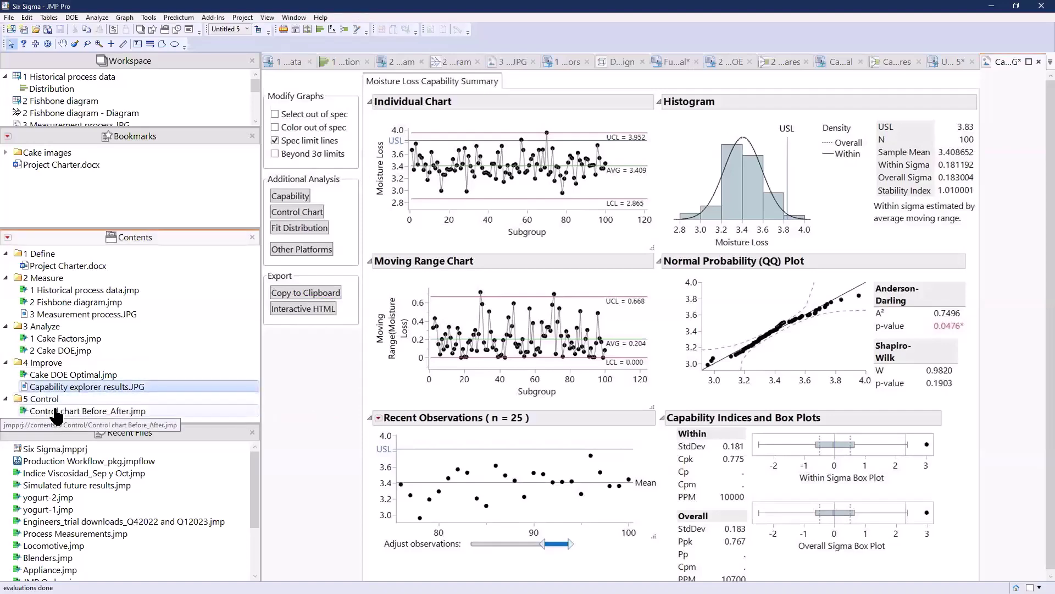
double_click(56, 411)
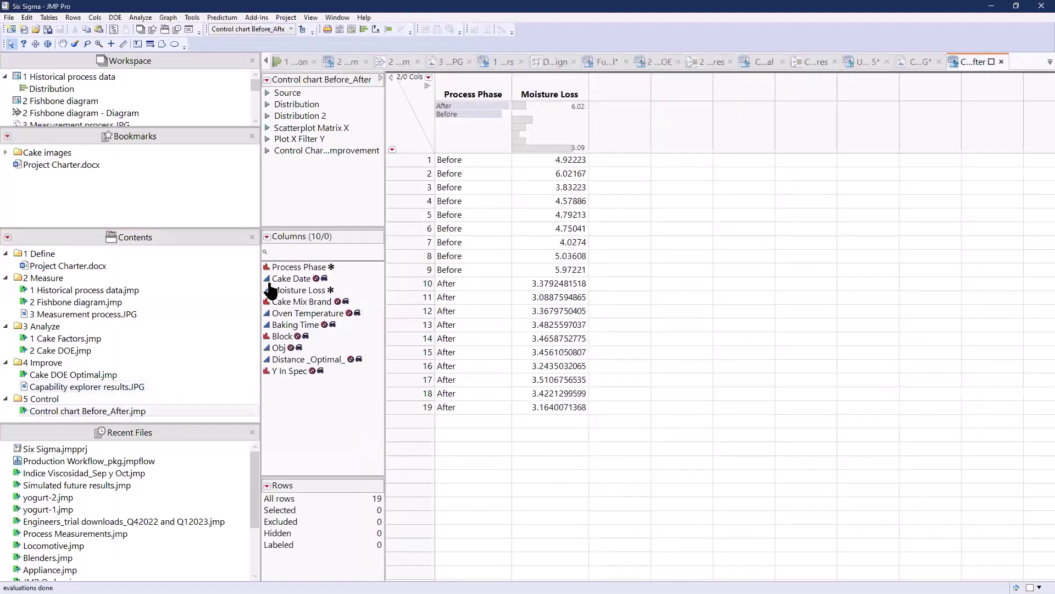
left_click(466, 114)
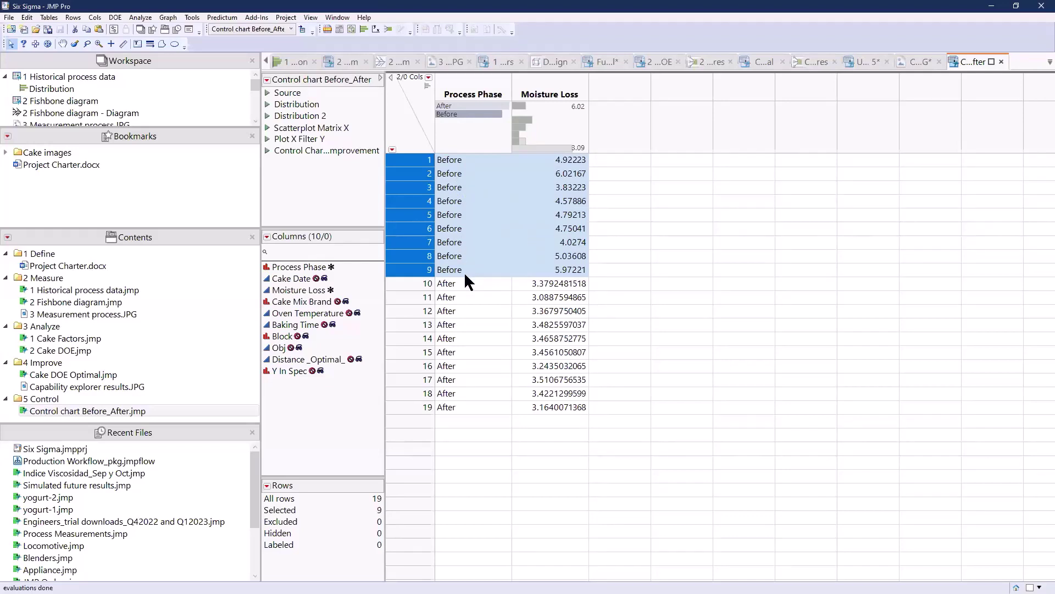
left_click(456, 105)
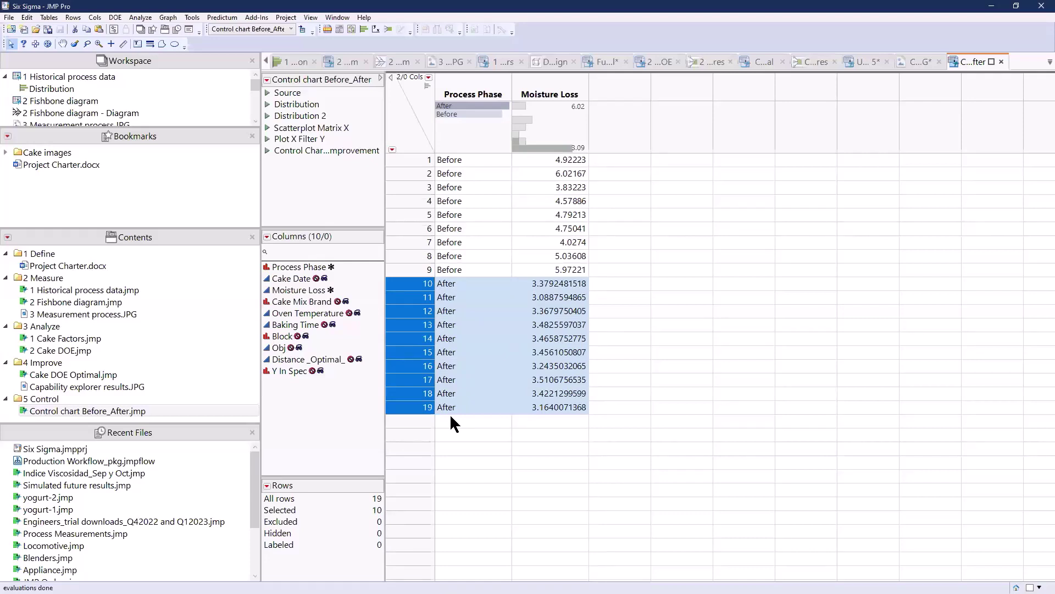
Run the Control Chart table script and ink the Moisture Loss axis and Before panel.
left_click(266, 150)
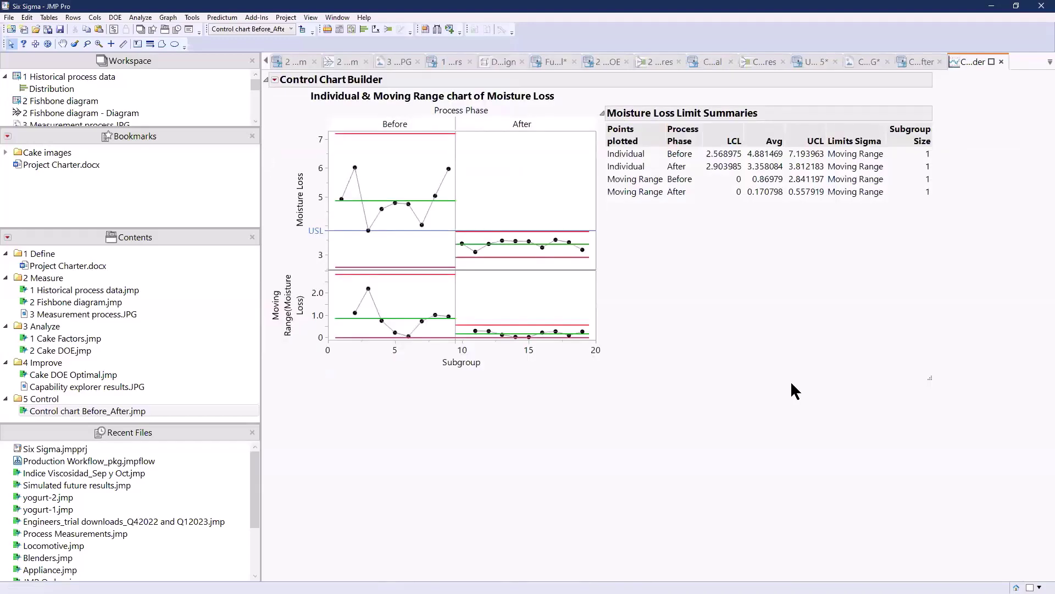
mouse_move(336, 481)
left_mouse_down()
mouse_move(291, 367)
mouse_move(281, 197)
mouse_move(299, 147)
left_mouse_up()
mouse_move(434, 128)
left_mouse_down()
mouse_move(387, 140)
mouse_move(358, 104)
left_mouse_up()
key("Escape")
Ink-highlight the limit summaries, the After phase points and the USL line.
mouse_move(741, 324)
left_mouse_down()
mouse_move(734, 173)
mouse_move(792, 156)
mouse_move(741, 149)
mouse_move(789, 168)
left_mouse_up()
mouse_move(745, 272)
left_mouse_down()
mouse_move(632, 246)
mouse_move(463, 241)
mouse_move(598, 242)
left_mouse_up()
mouse_move(711, 240)
left_mouse_down()
mouse_move(772, 216)
mouse_move(789, 165)
mouse_move(749, 163)
mouse_move(794, 179)
left_mouse_up()
left_click_drag(587, 248, 586, 249)
key("Escape")
mouse_move(773, 238)
left_mouse_down()
mouse_move(301, 236)
mouse_move(308, 216)
mouse_move(321, 242)
left_mouse_up()
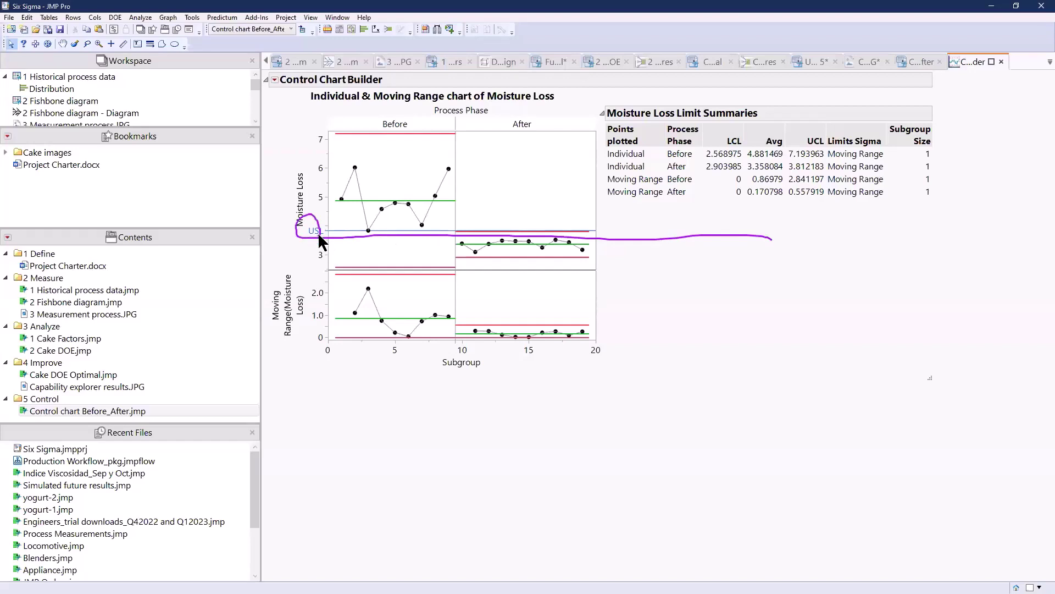
key("Escape")
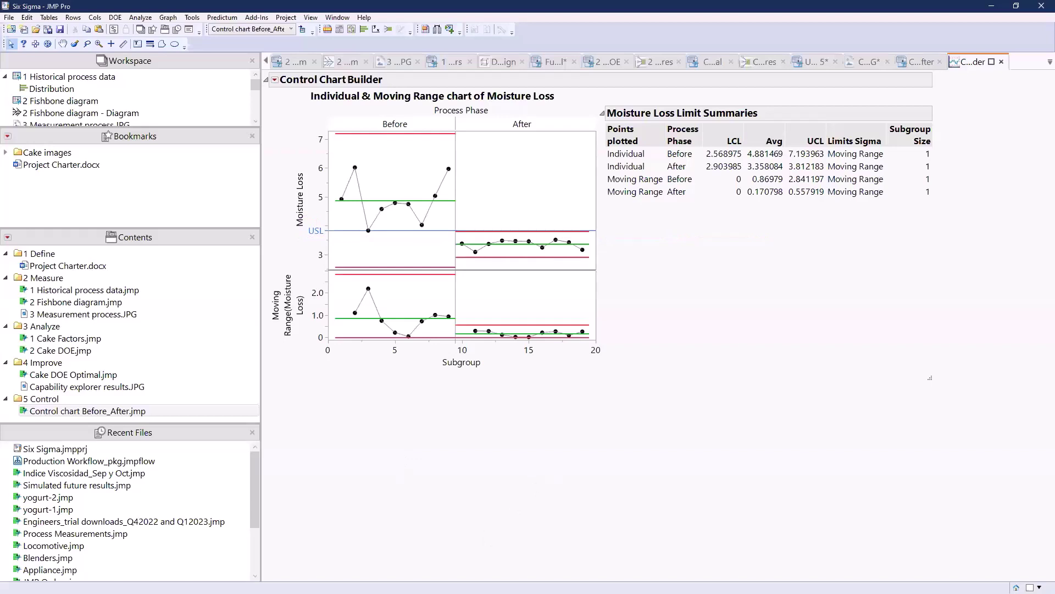